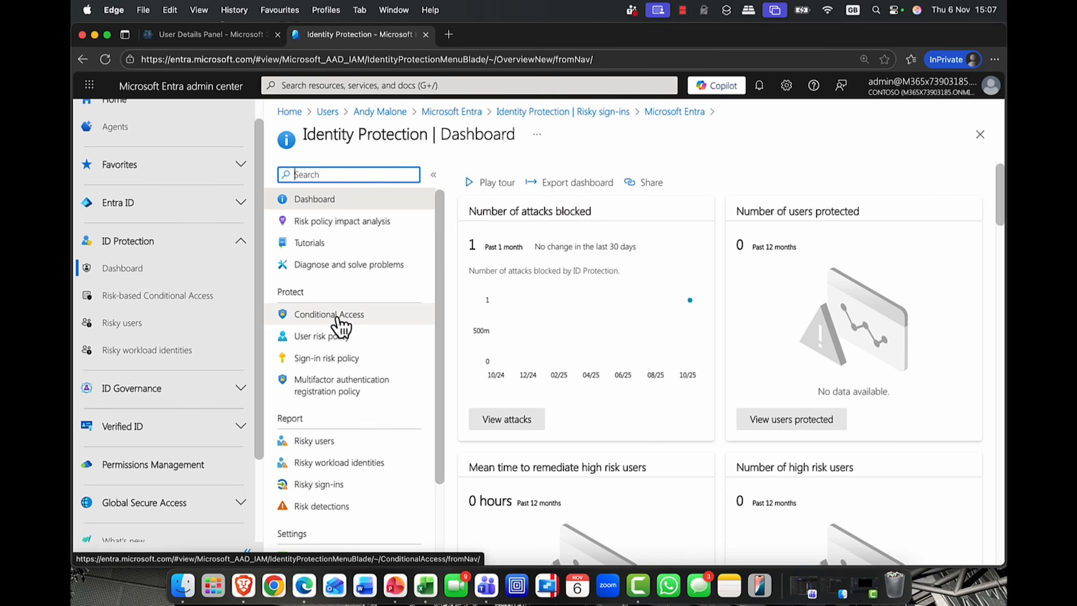
Open the user settings for all Entra ID users
scroll(178, 186, "up", 2)
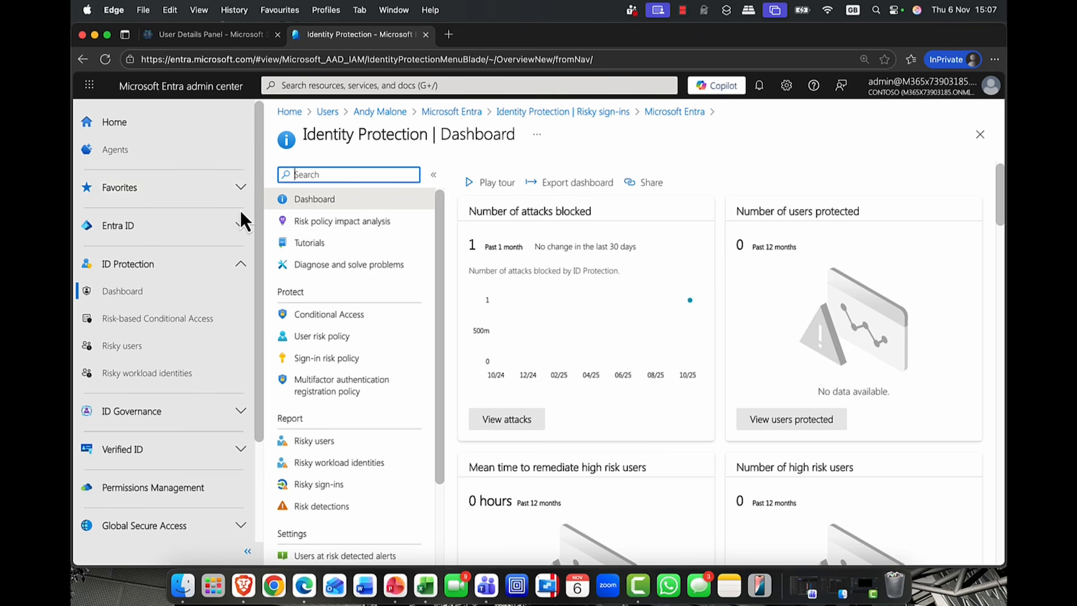
left_click(239, 226)
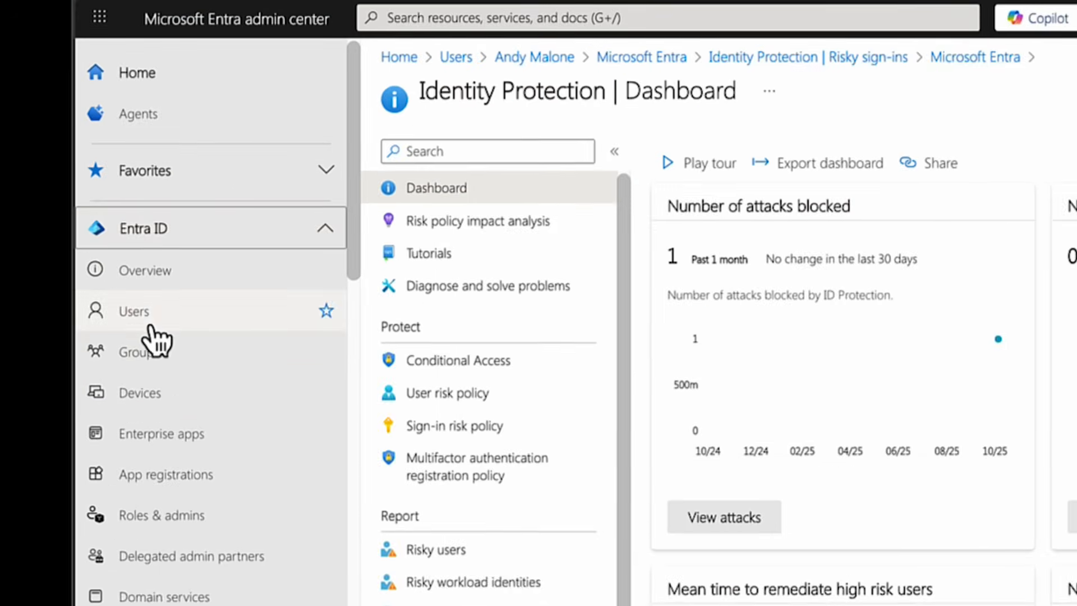
left_click(148, 305)
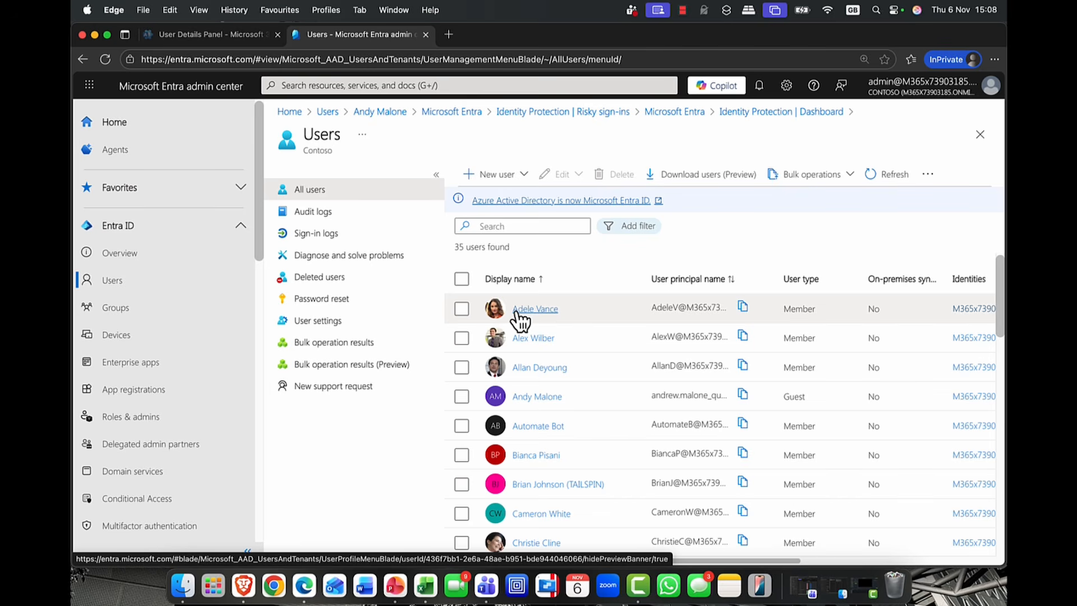
left_click(310, 323)
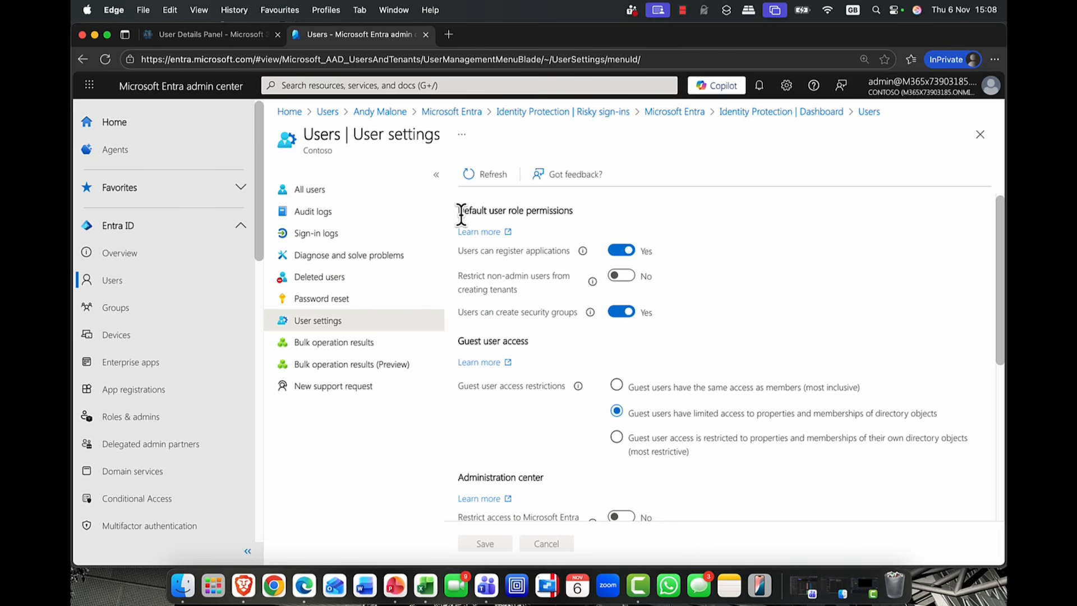
key("super+equal")
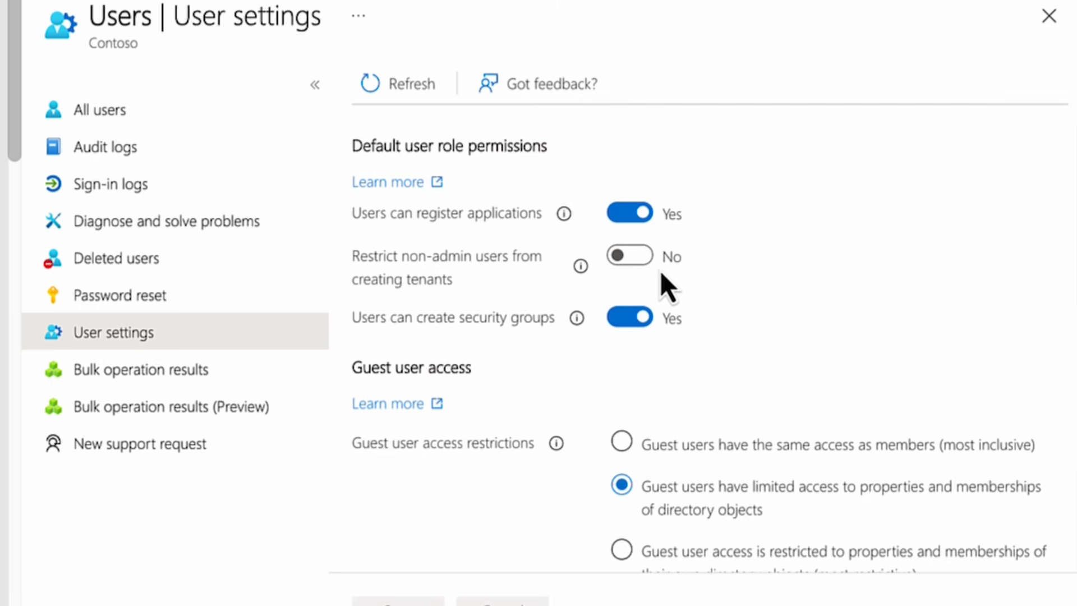
Try out the restriction on non-admin users creating tenants, ending with it set to No
left_click(638, 257)
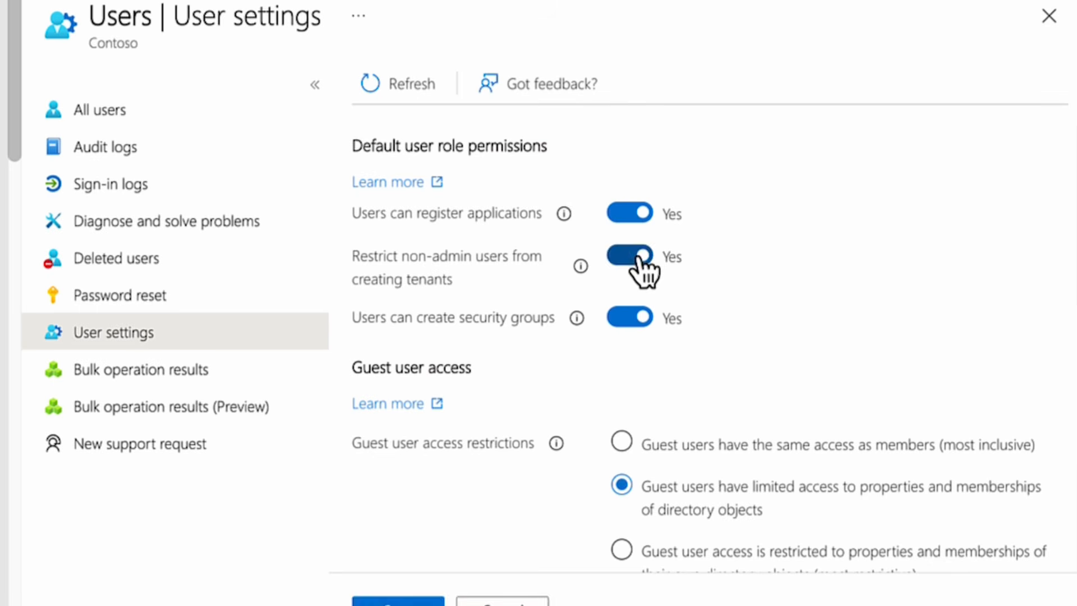
left_click(639, 258)
left_click(639, 258)
left_click(639, 258)
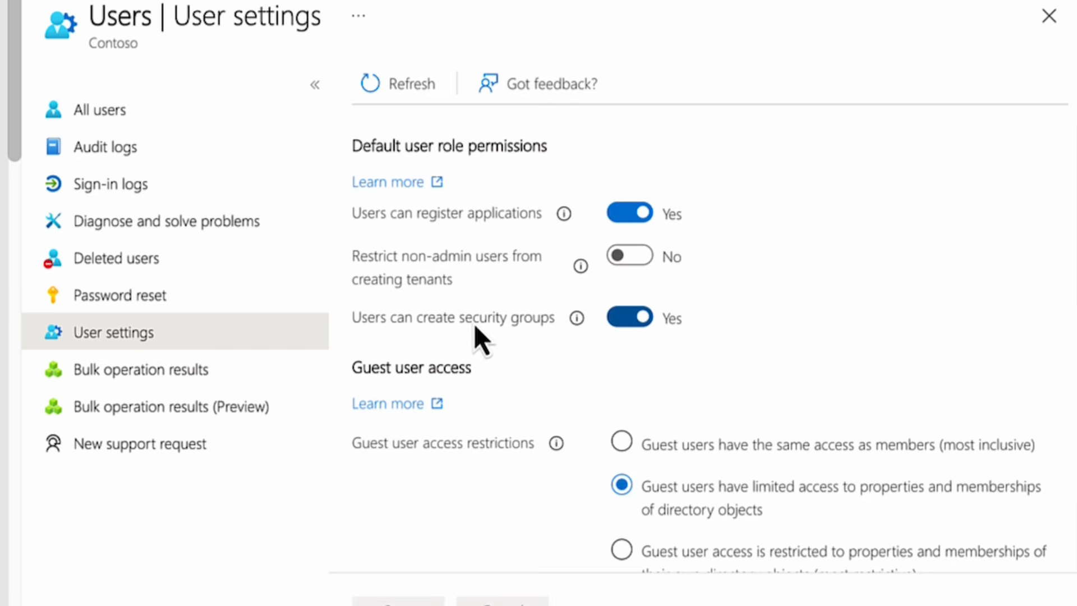
Try the three guest user access restriction levels, ending on limited access to properties and memberships of directory objects
scroll(728, 383, "down", 2)
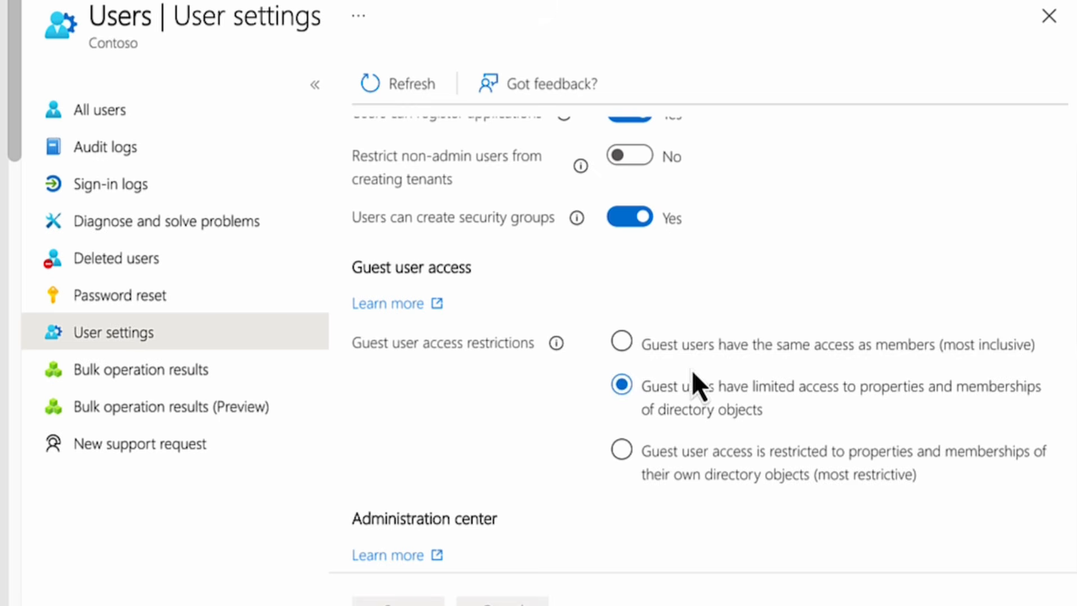
left_click(640, 353)
left_click(641, 396)
left_click(658, 340)
left_click(651, 387)
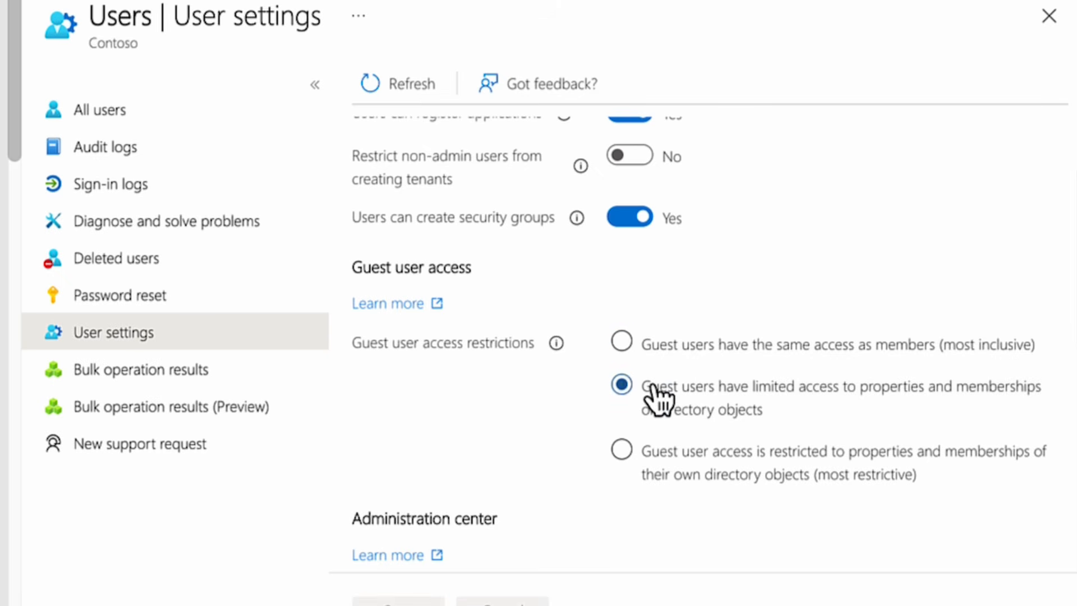
left_click(641, 453)
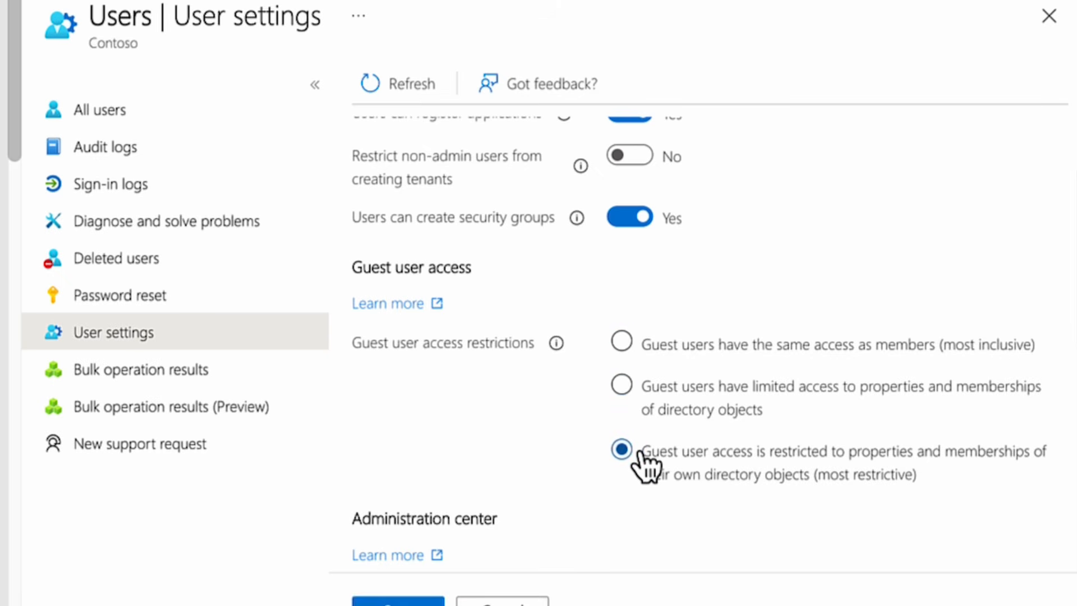
left_click(654, 393)
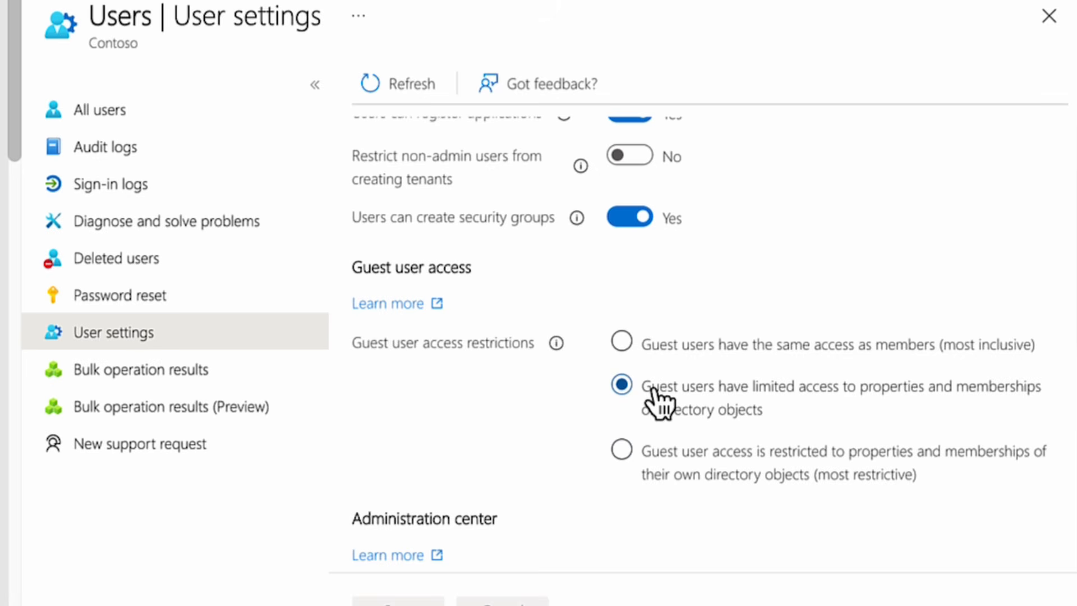
left_click(661, 359)
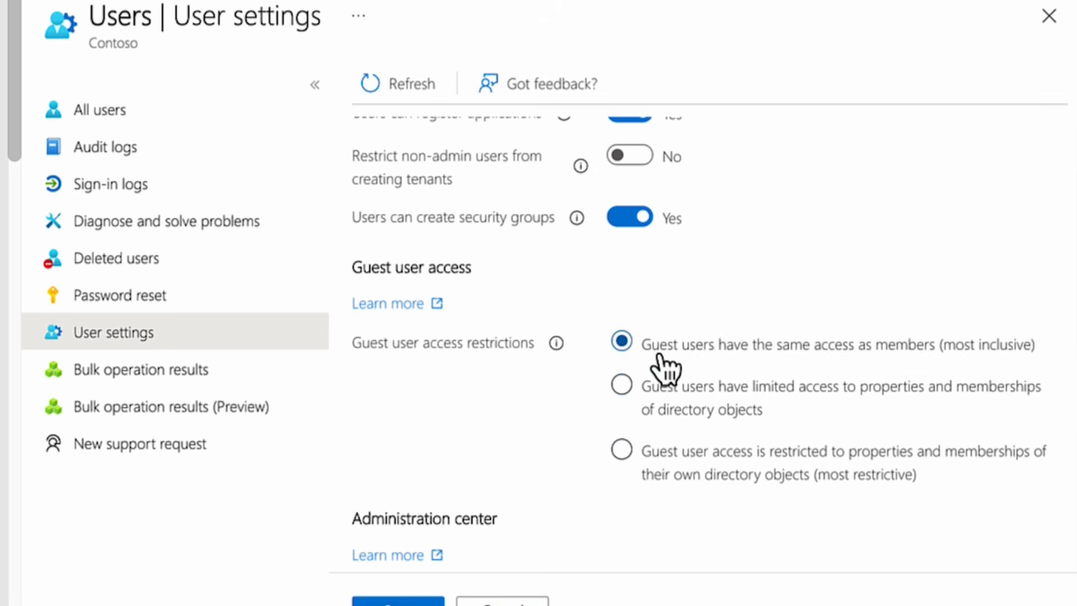
left_click(662, 393)
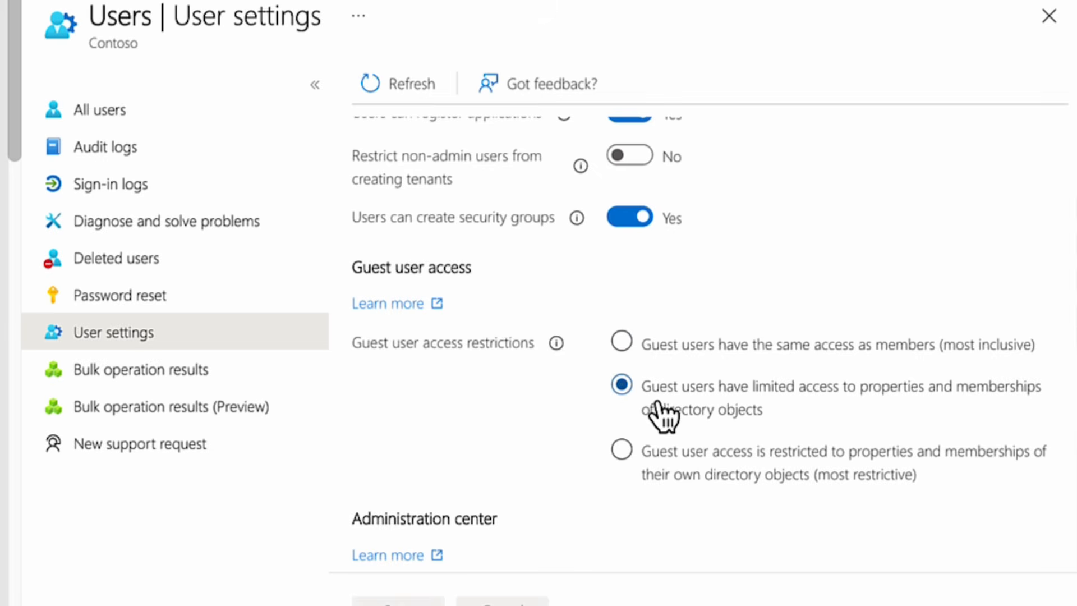
Set "Show keep user signed in" to No and save the user settings
scroll(663, 415, "down", 2)
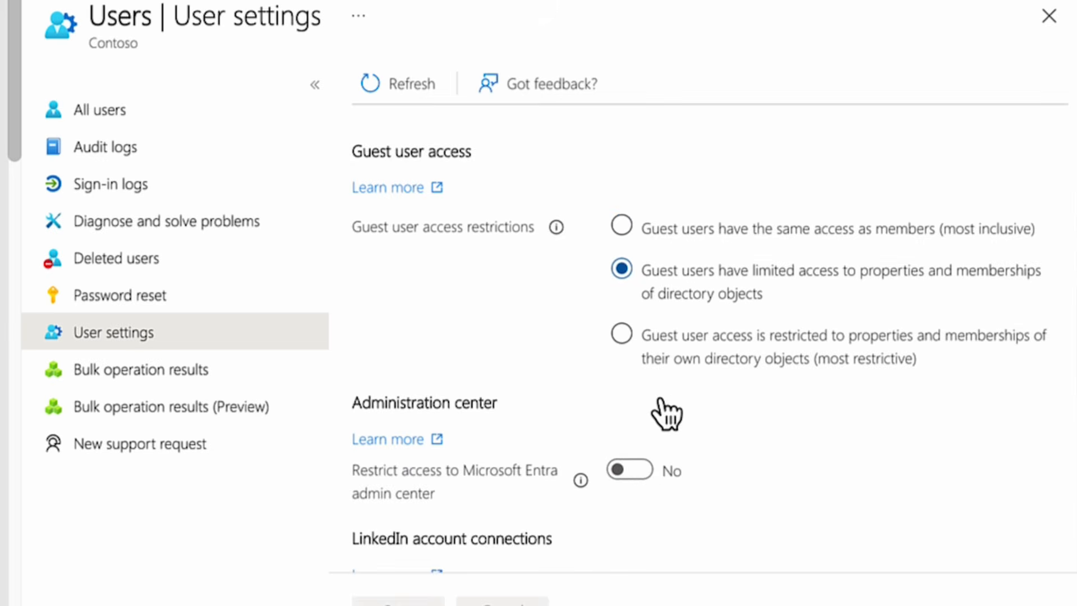
scroll(662, 404, "down", 3)
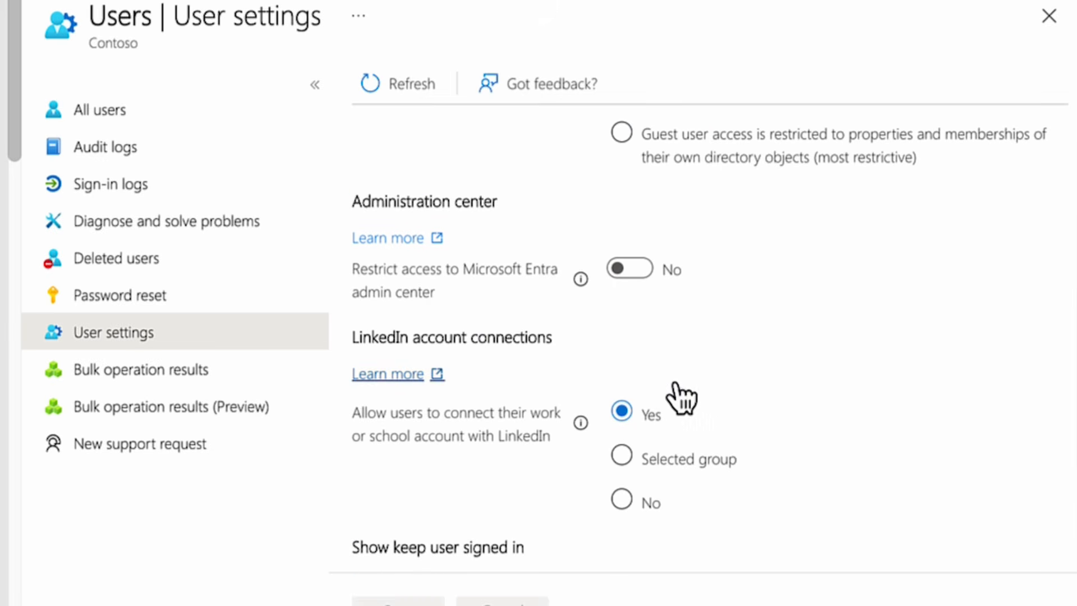
scroll(676, 396, "down", 3)
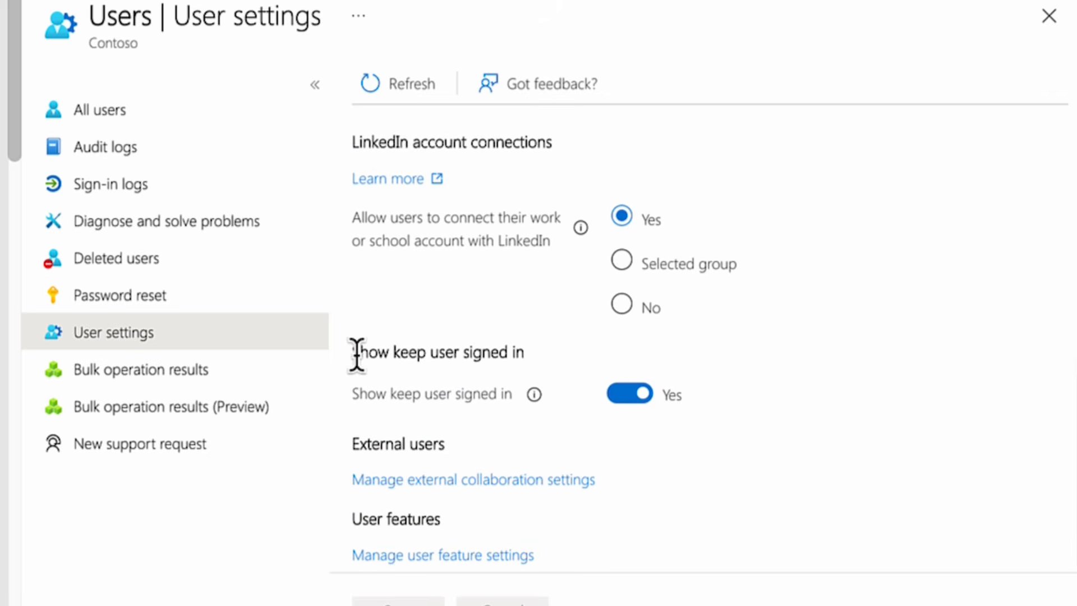
left_click_drag(356, 355, 522, 353)
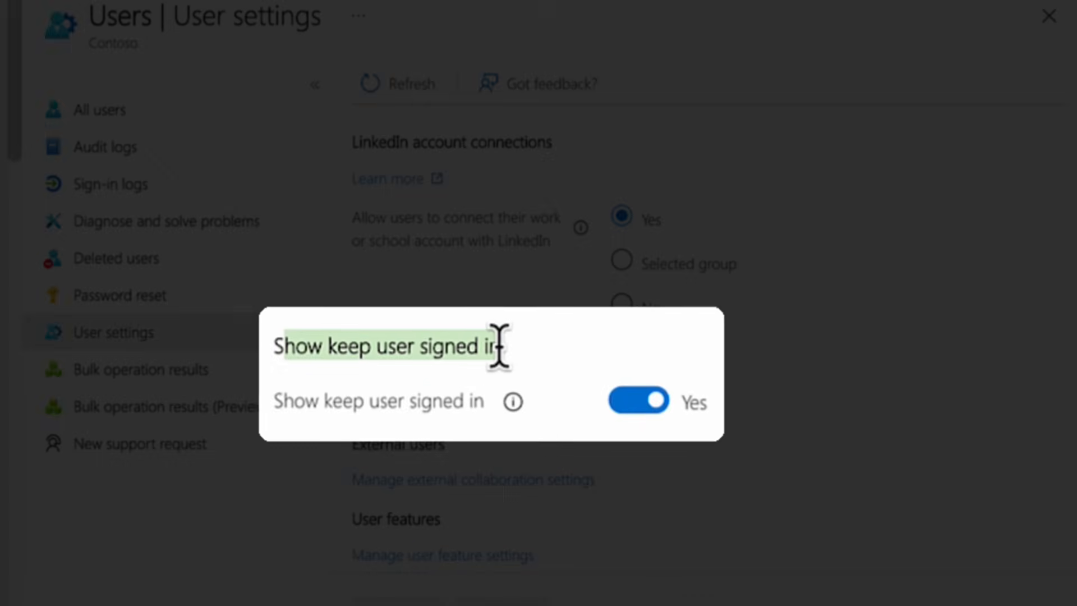
left_click(499, 347)
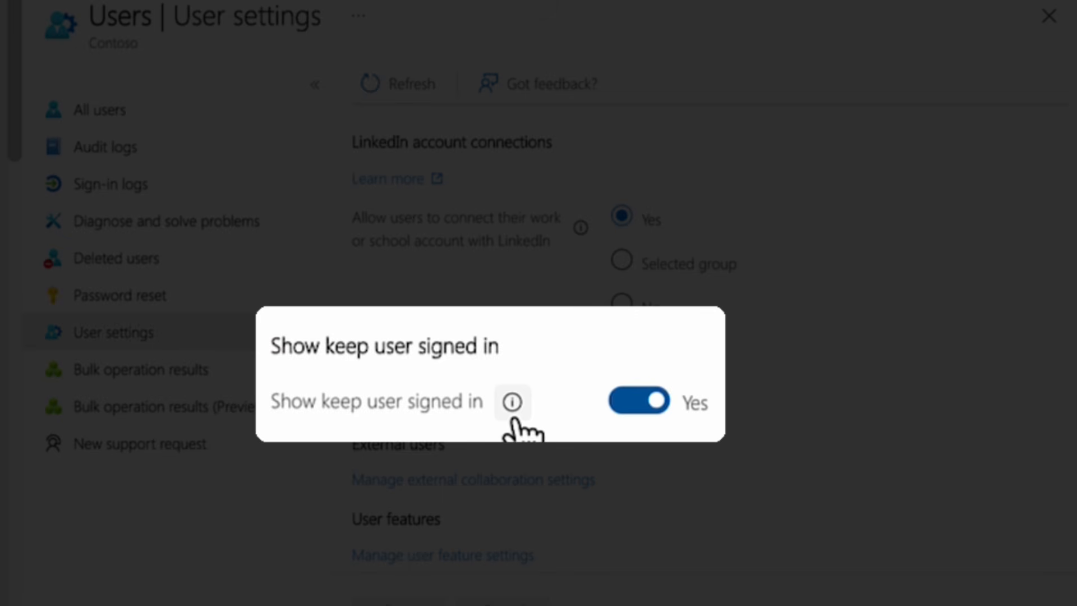
left_click(627, 406)
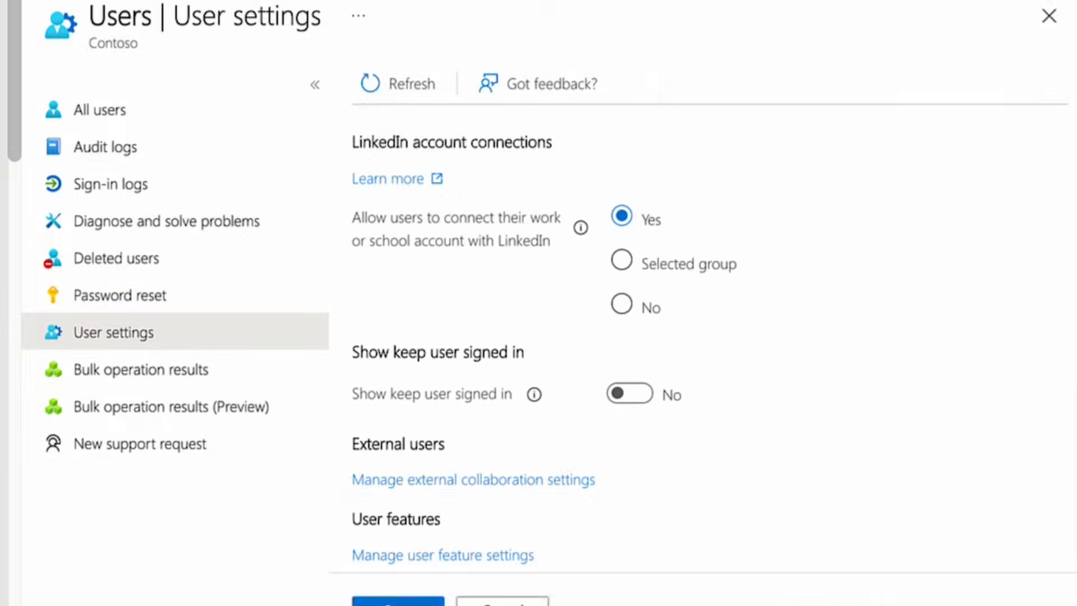
left_click(398, 603)
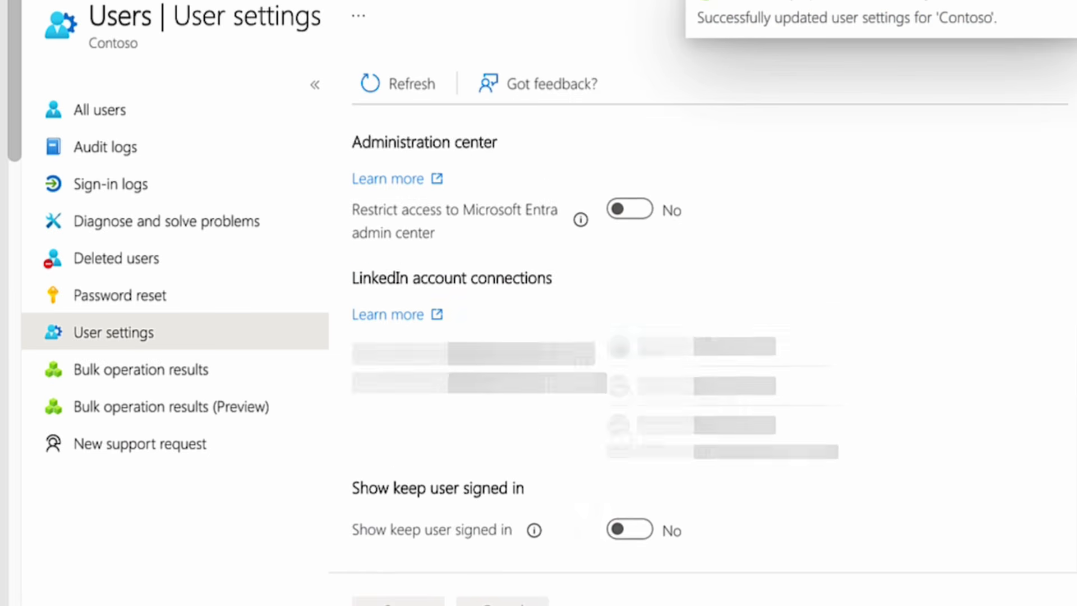
Open the external collaboration settings for external users from the user settings
scroll(568, 521, "down", 2)
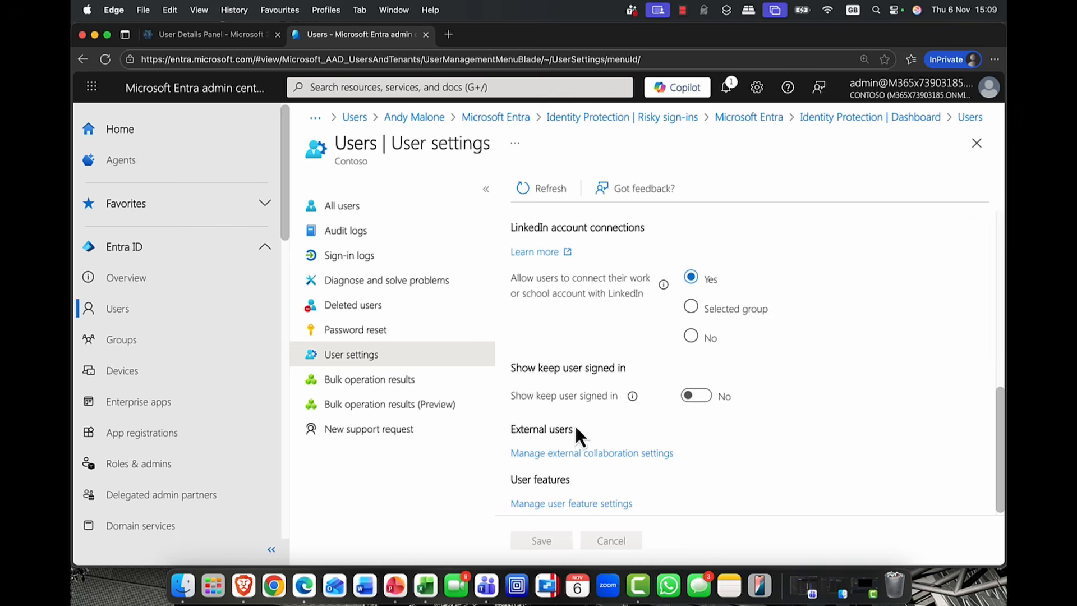
left_click_drag(508, 430, 579, 433)
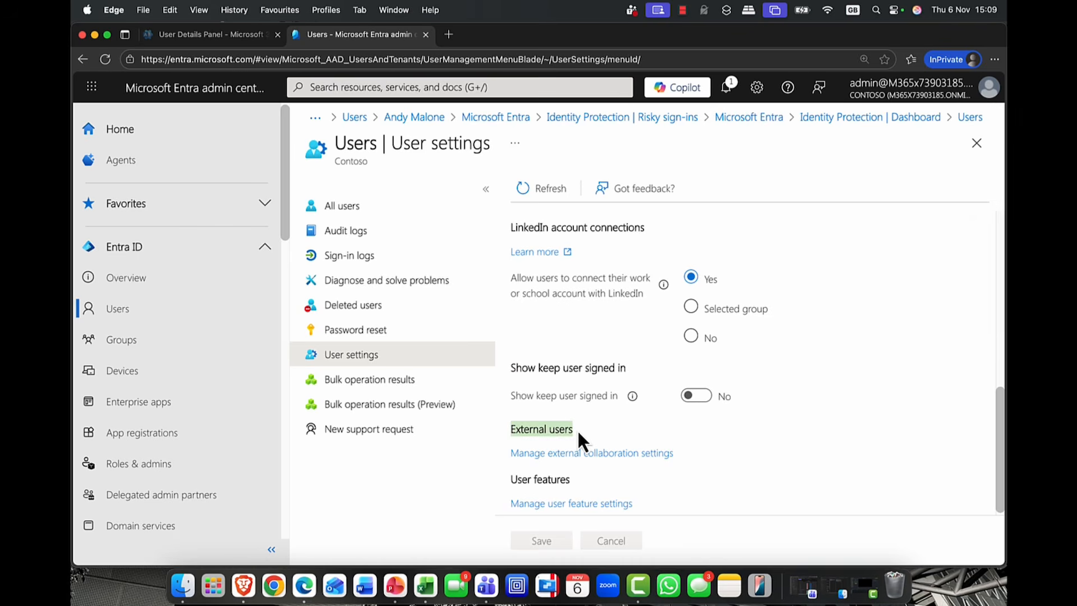
left_click(579, 430)
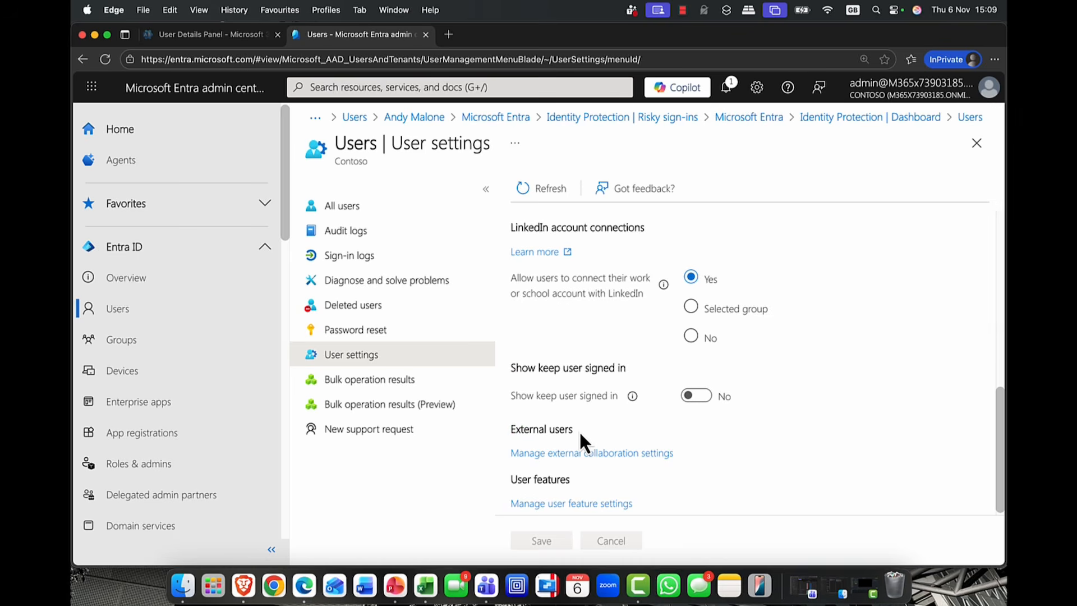
left_click(574, 452)
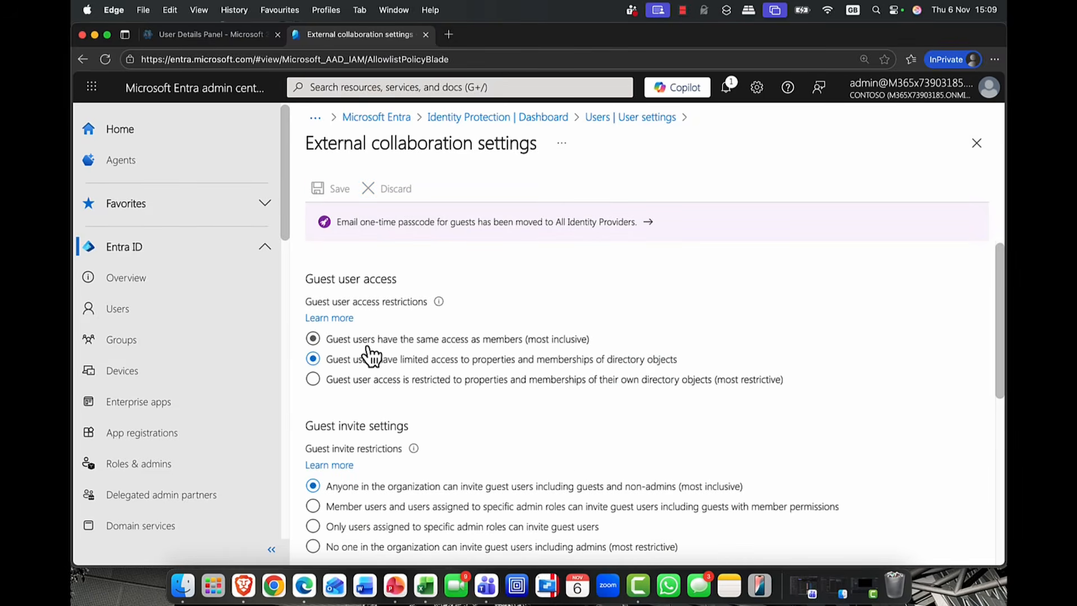
Set the guest invite restrictions to "No one in the organization can invite guest users including admins (most restrictive)"
scroll(367, 384, "down", 5)
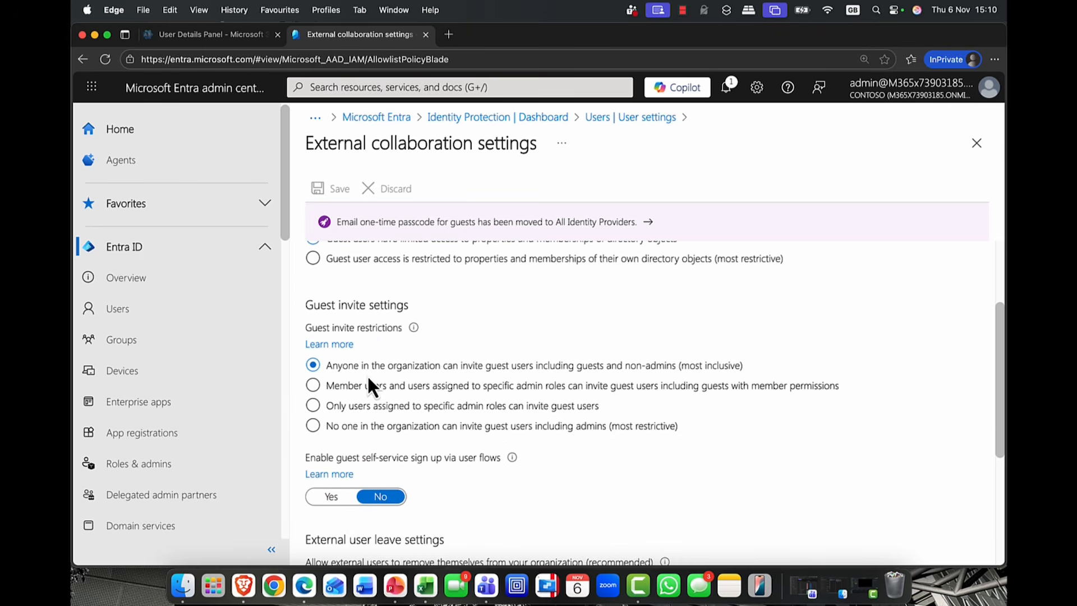
left_click_drag(308, 305, 411, 312)
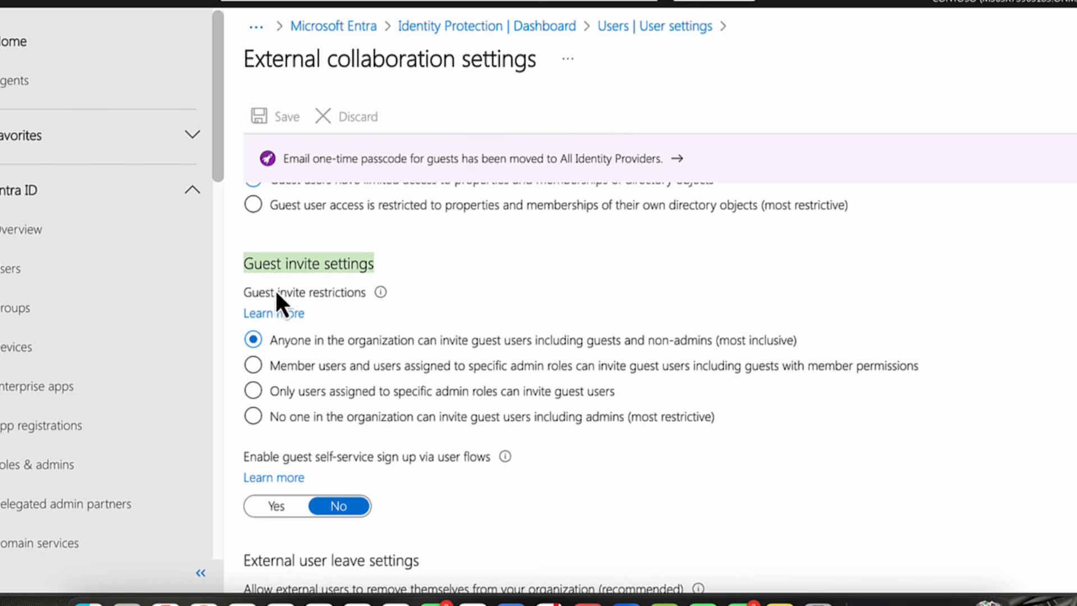
left_click(310, 333)
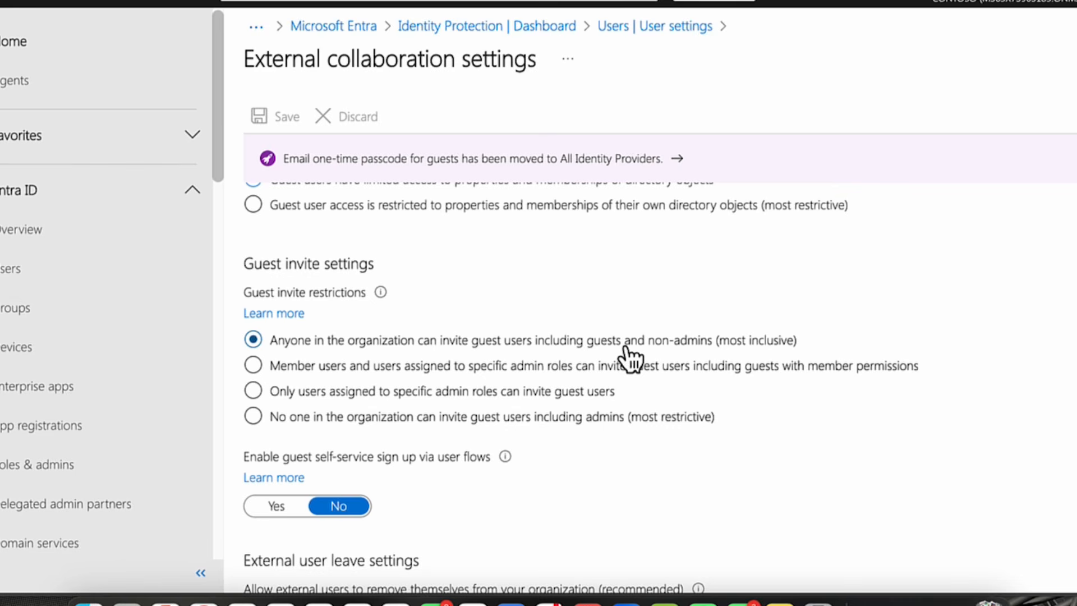
left_click(286, 363)
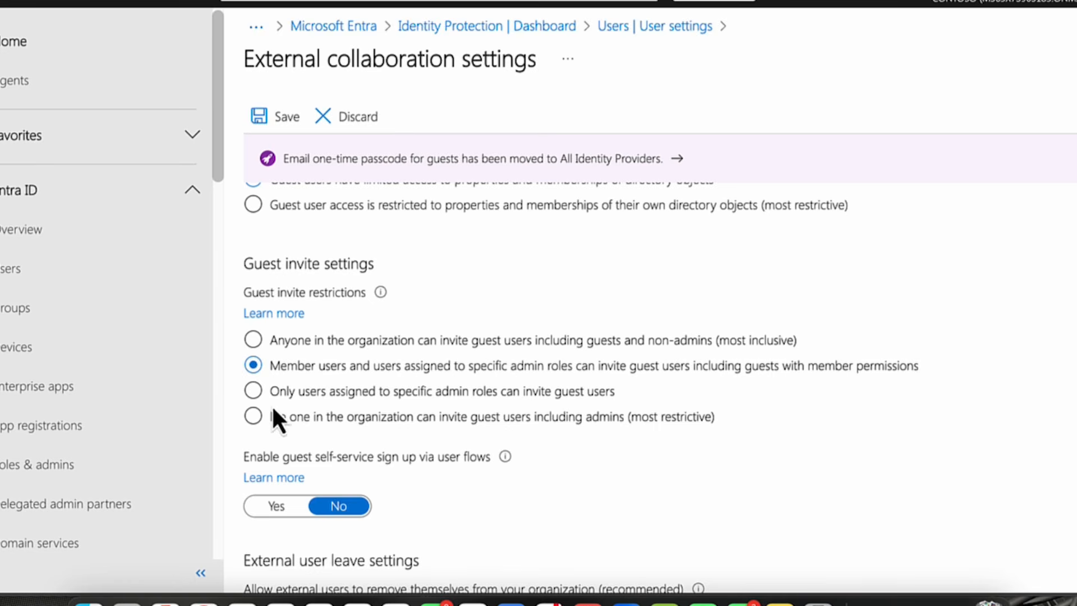
left_click(290, 398)
left_click(284, 421)
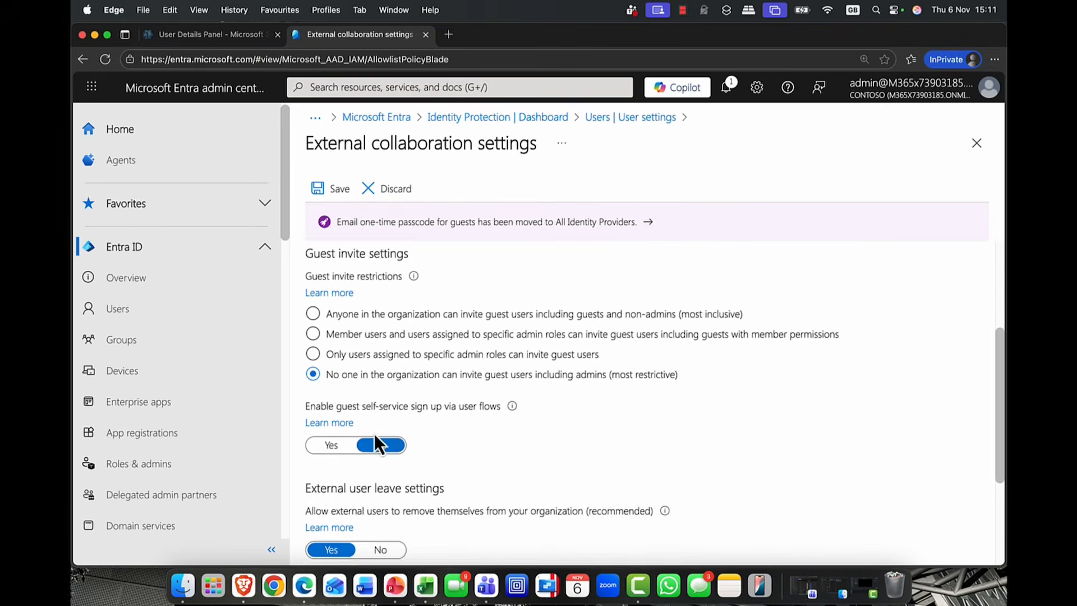
View the signed-in account's Organizations page in My Account, dismiss the feedback survey, and return to the external collaboration settings
scroll(376, 432, "down", 5)
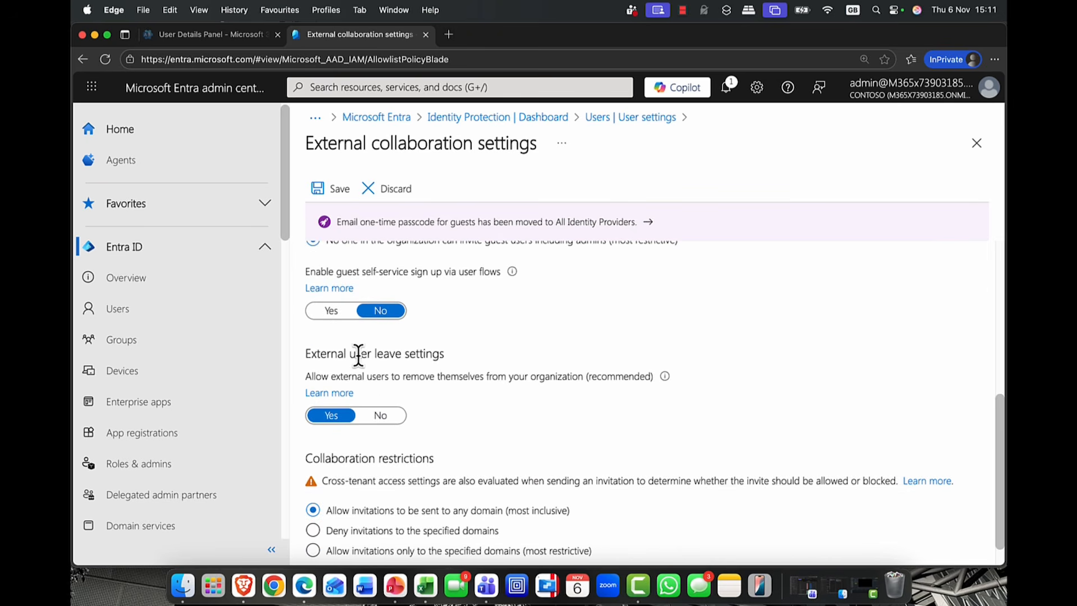
left_click(989, 87)
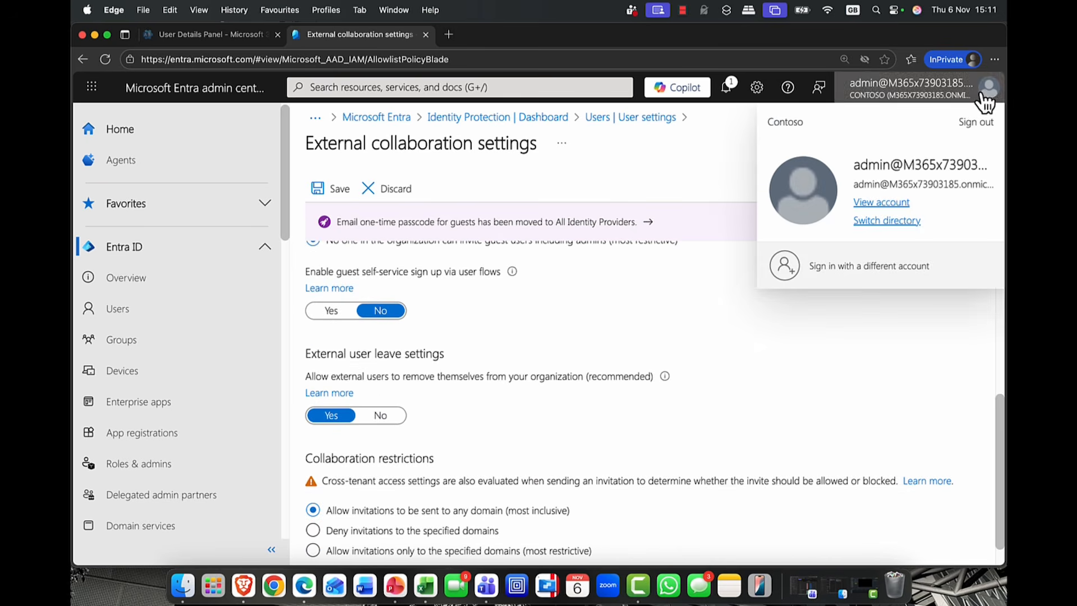
left_click(888, 202)
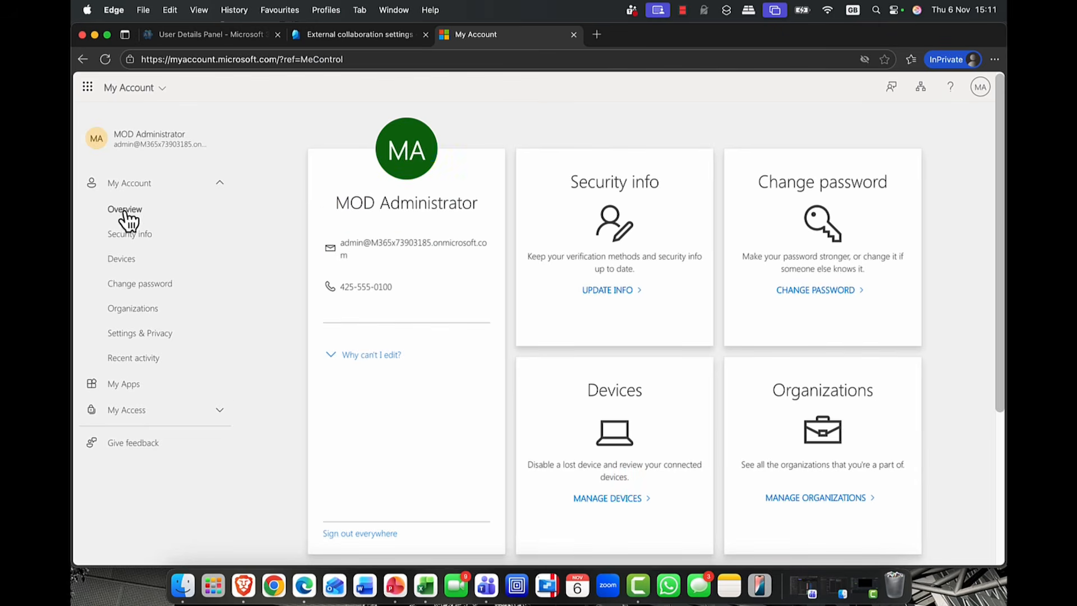
left_click(134, 310)
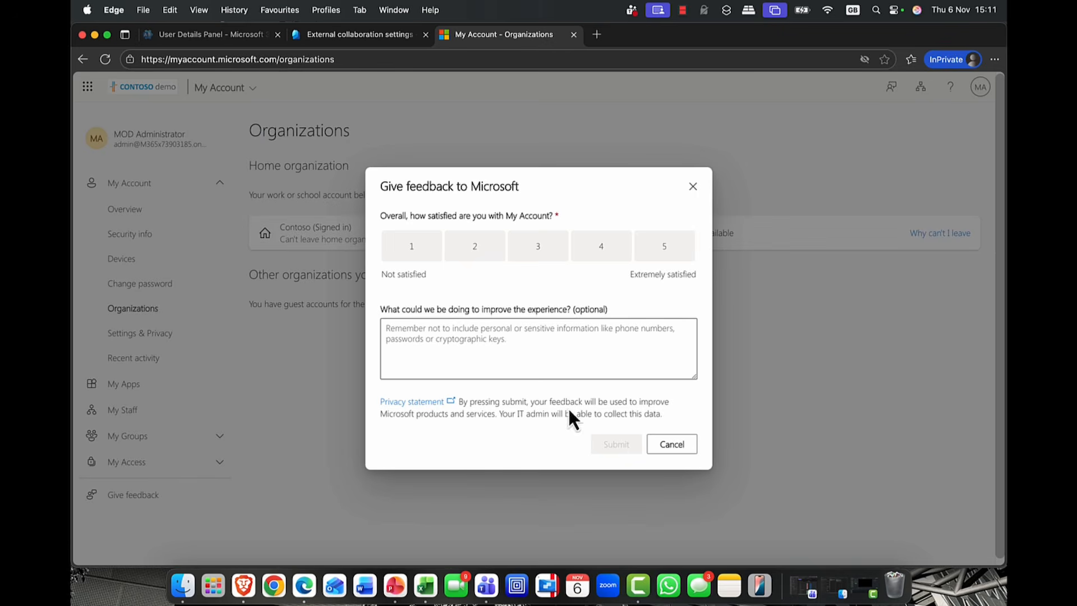
left_click(686, 446)
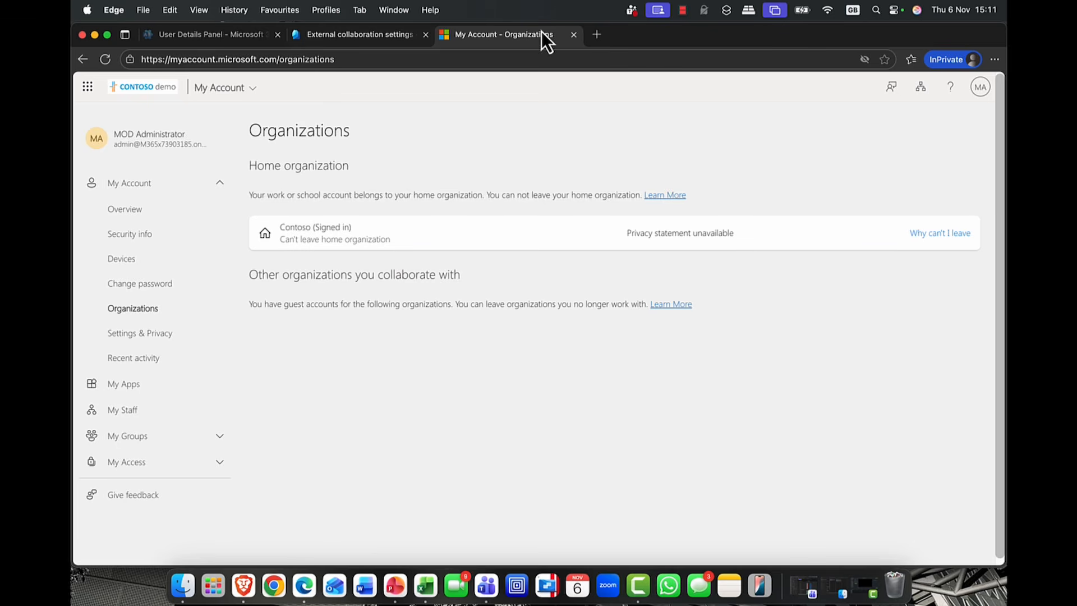
left_click(572, 34)
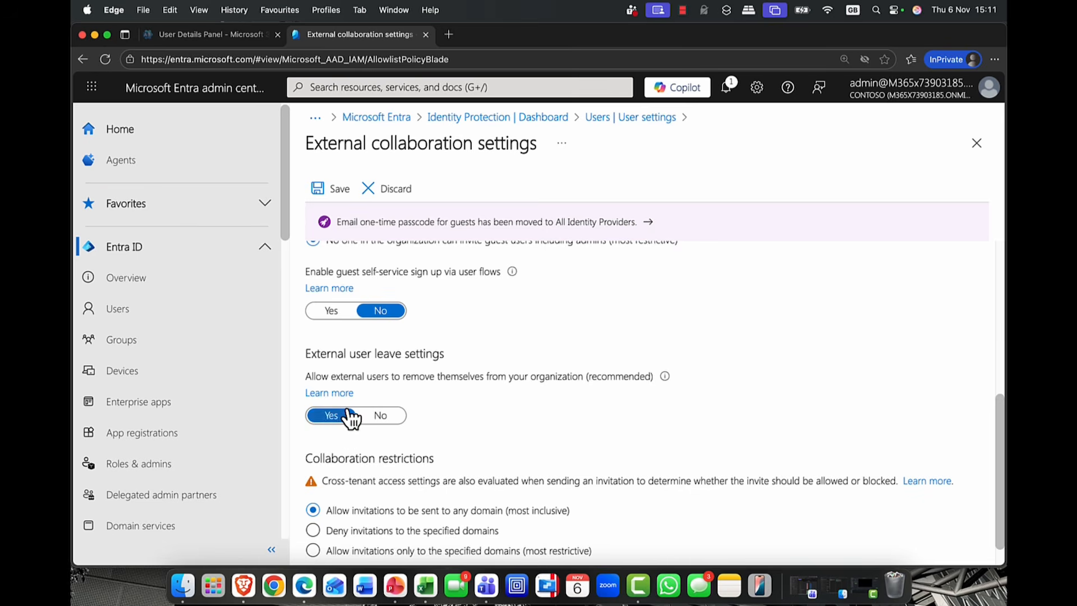
Switch to the Microsoft 365 admin center, open the SharePoint admin center from it, and go to the Sharing policies
scroll(380, 351, "up", 5)
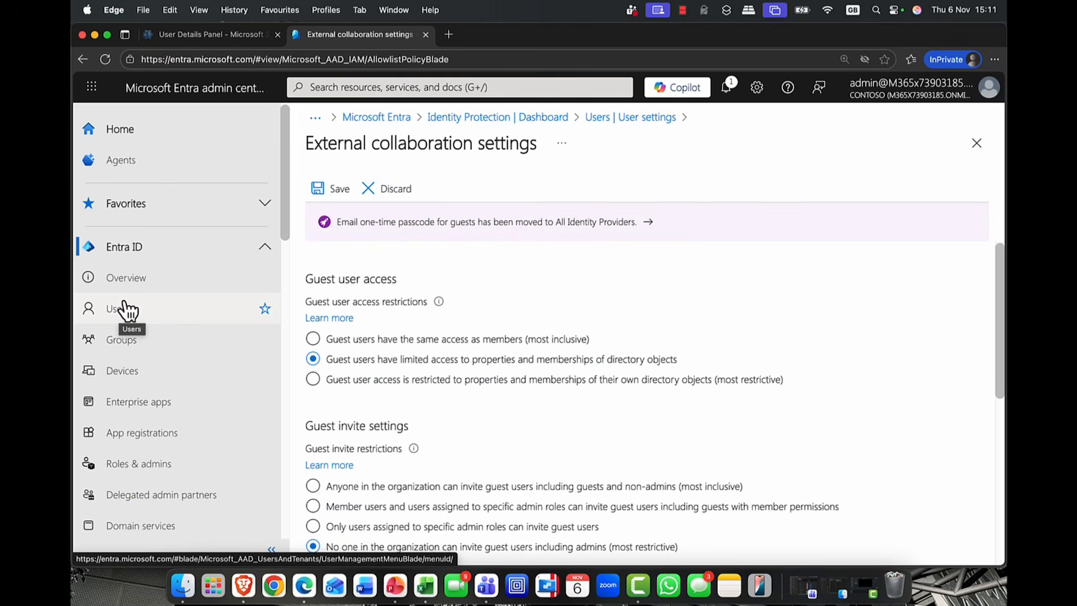
left_click(231, 34)
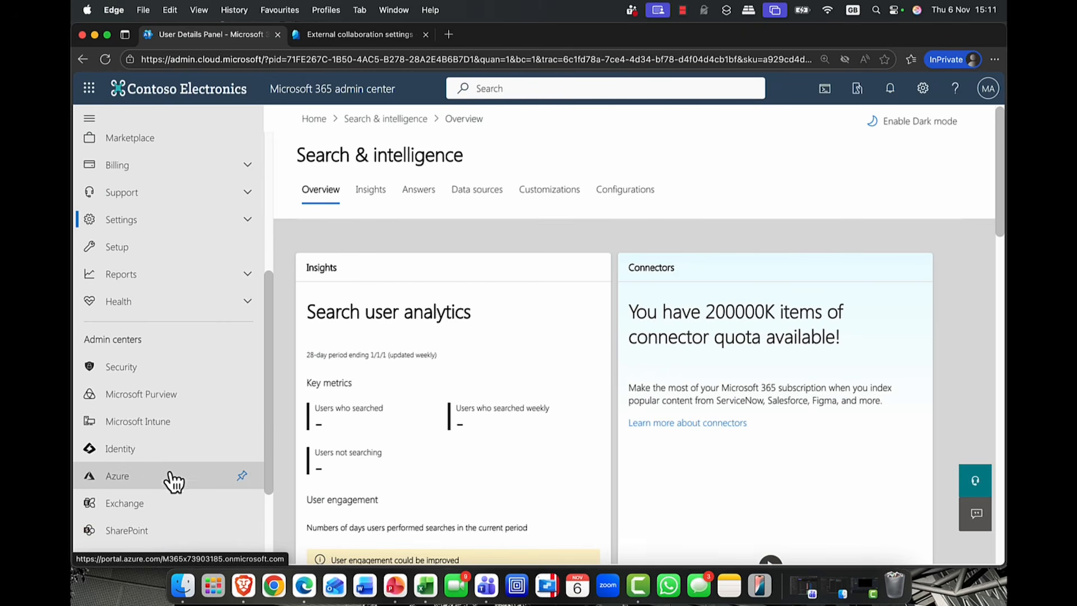
scroll(174, 478, "down", 2)
left_click(146, 468)
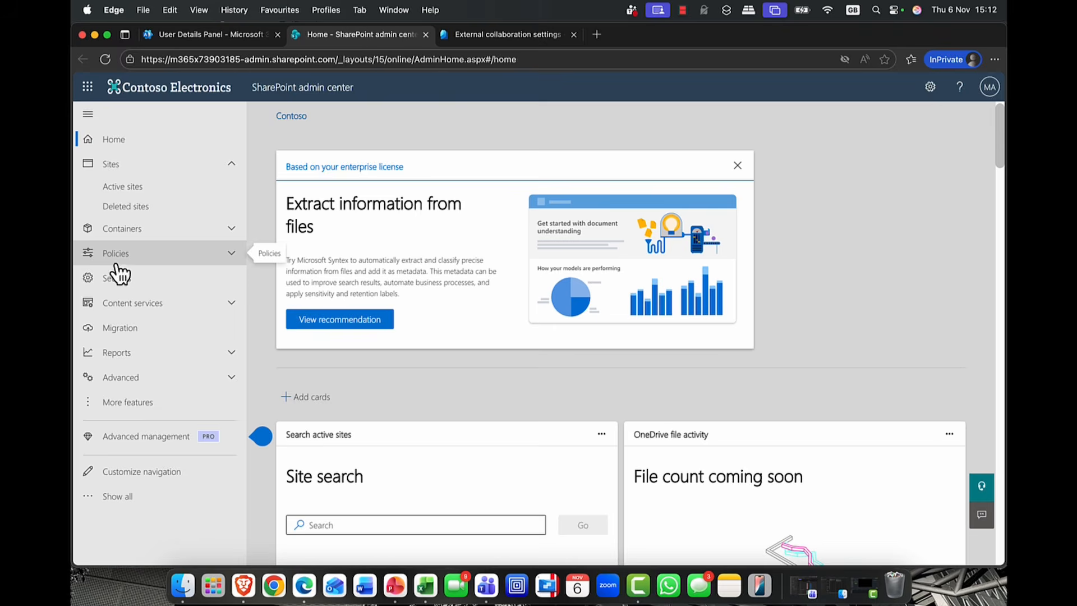
left_click(227, 266)
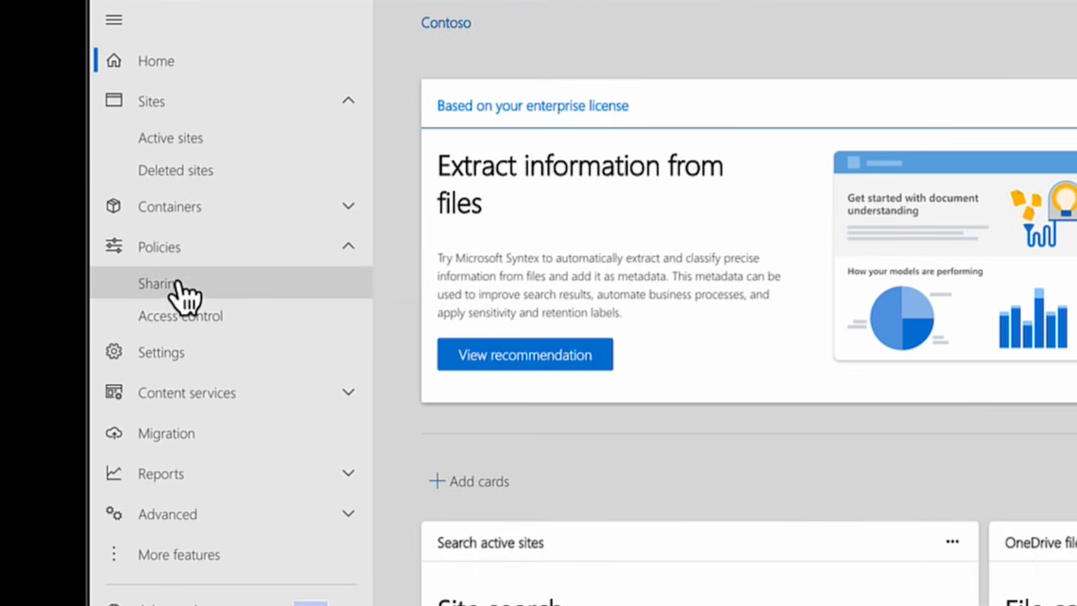
left_click(117, 274)
Review the organization-level external sharing levels for SharePoint and OneDrive and the remaining settings on the Sharing page
left_click(445, 307)
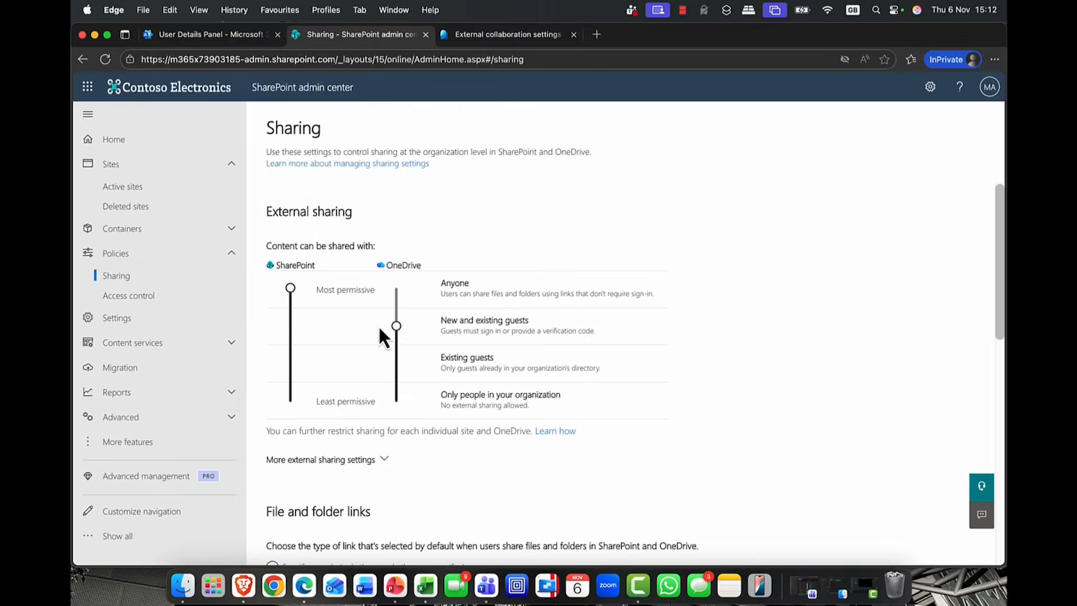
left_click_drag(397, 326, 379, 307)
left_click(294, 314)
scroll(446, 383, "down", 5)
scroll(445, 383, "up", 3)
scroll(388, 302, "up", 2)
View the external file sharing options in the settings of the Communications site under active sites, and close the site details
left_click(134, 188)
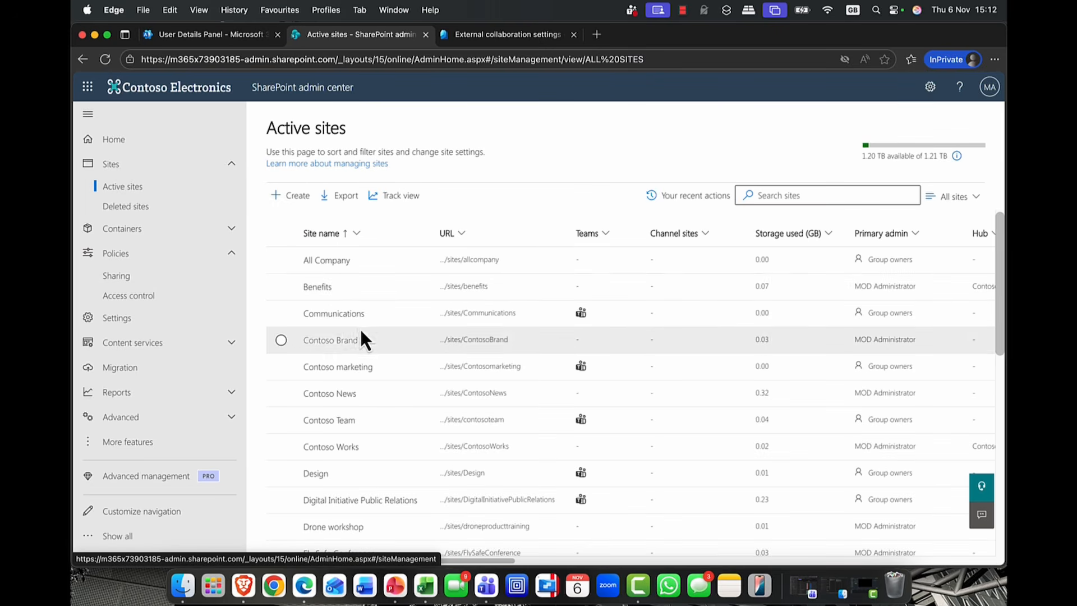
left_click(336, 314)
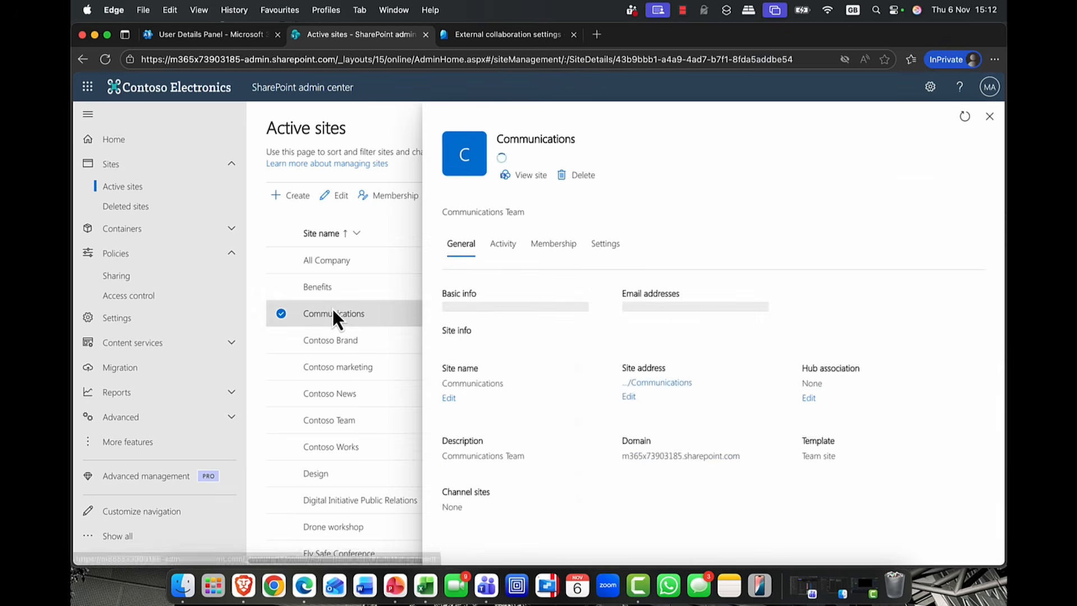
left_click(605, 247)
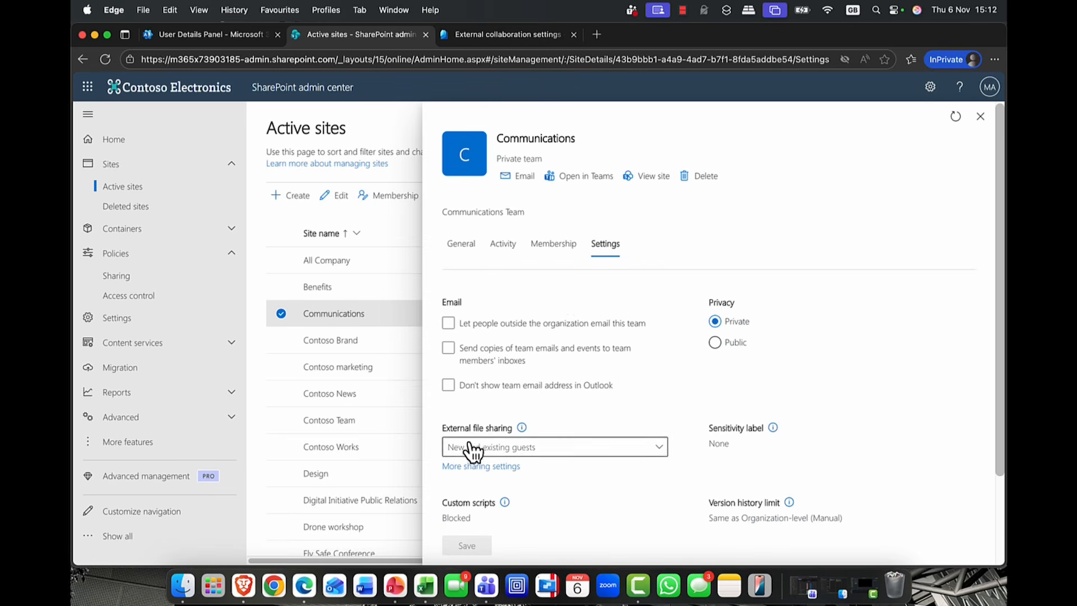
left_click(584, 457)
scroll(581, 452, "down", 4)
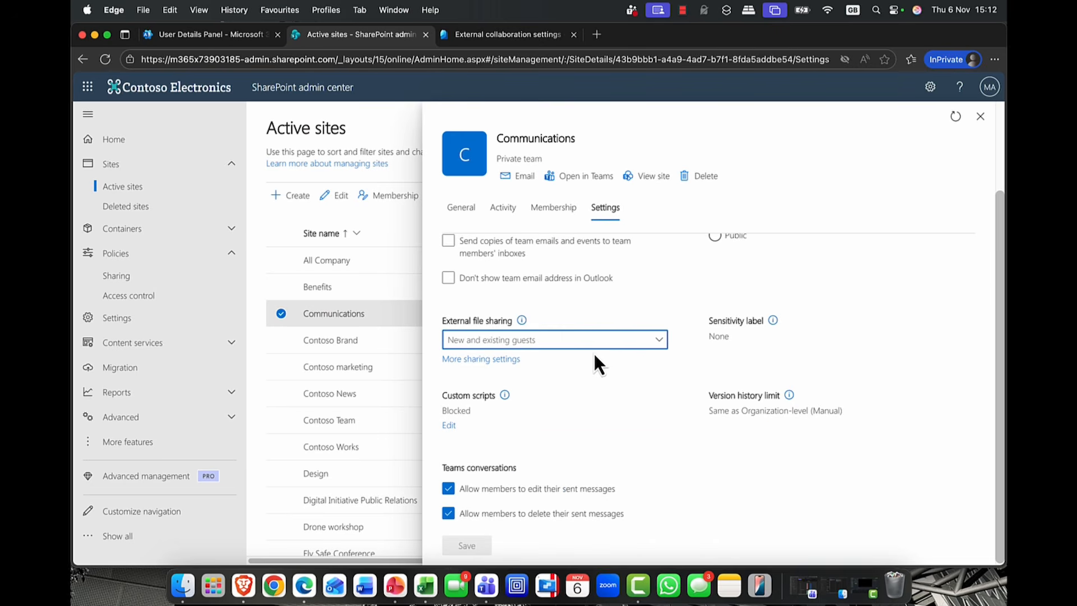
left_click(615, 341)
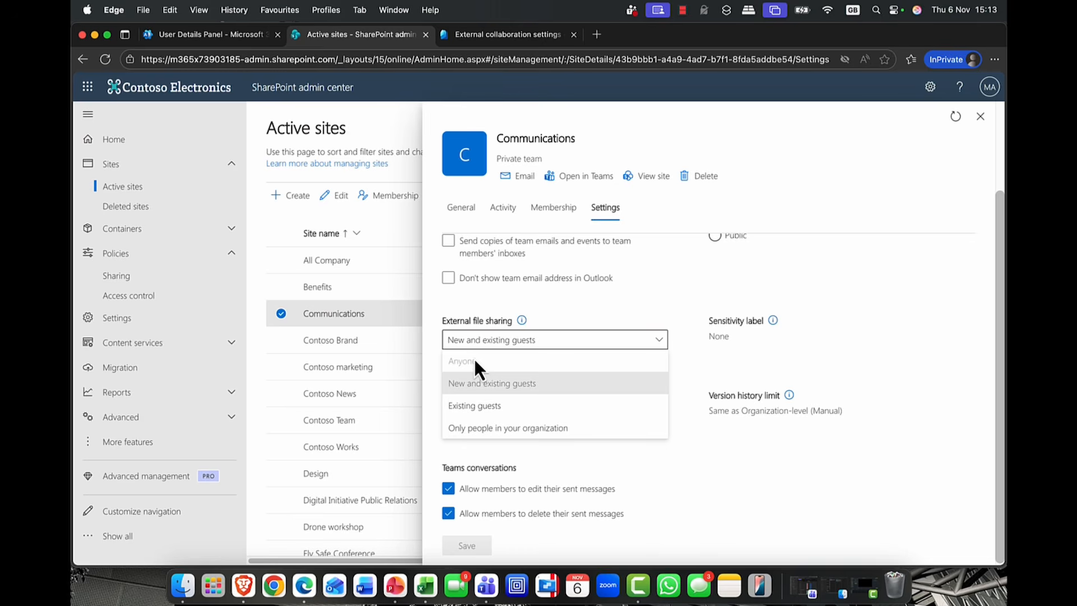
left_click(980, 116)
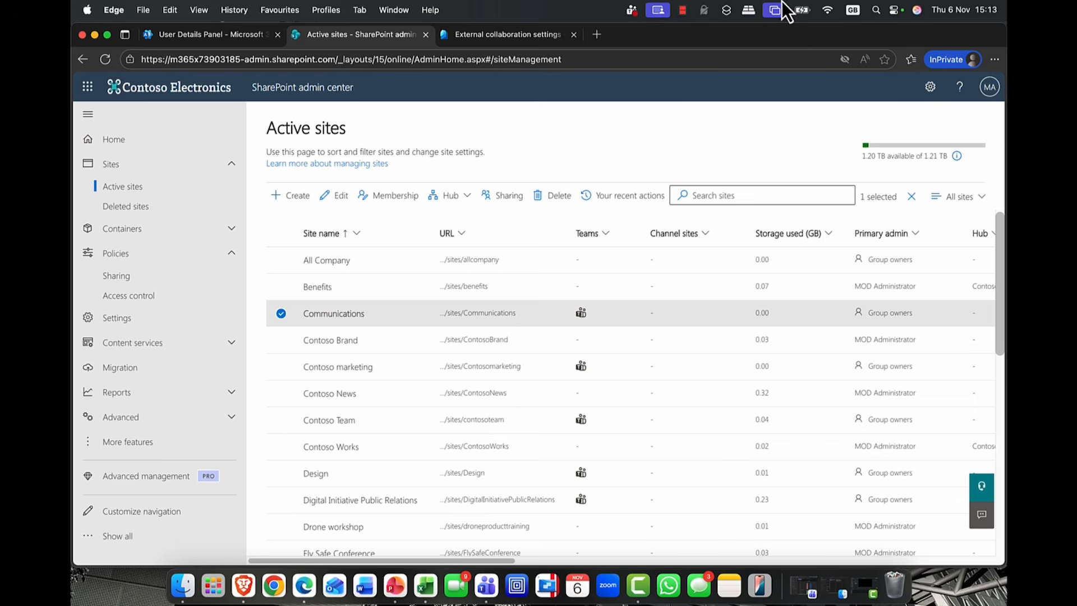
Return to the Microsoft Entra admin center and view the risk-based Conditional Access policies under ID Protection
left_click(487, 36)
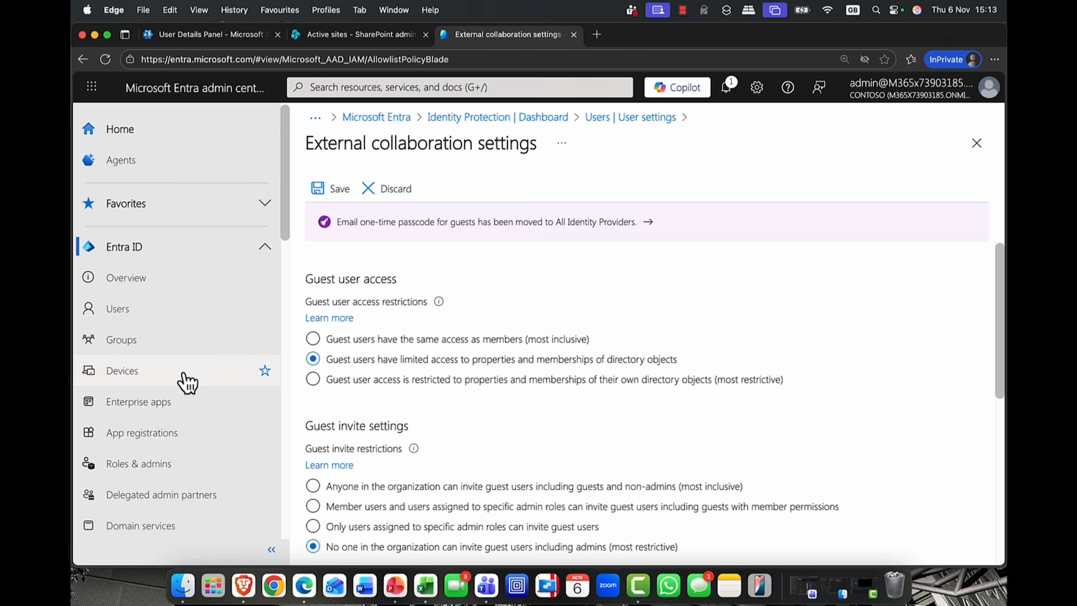
scroll(192, 382, "down", 15)
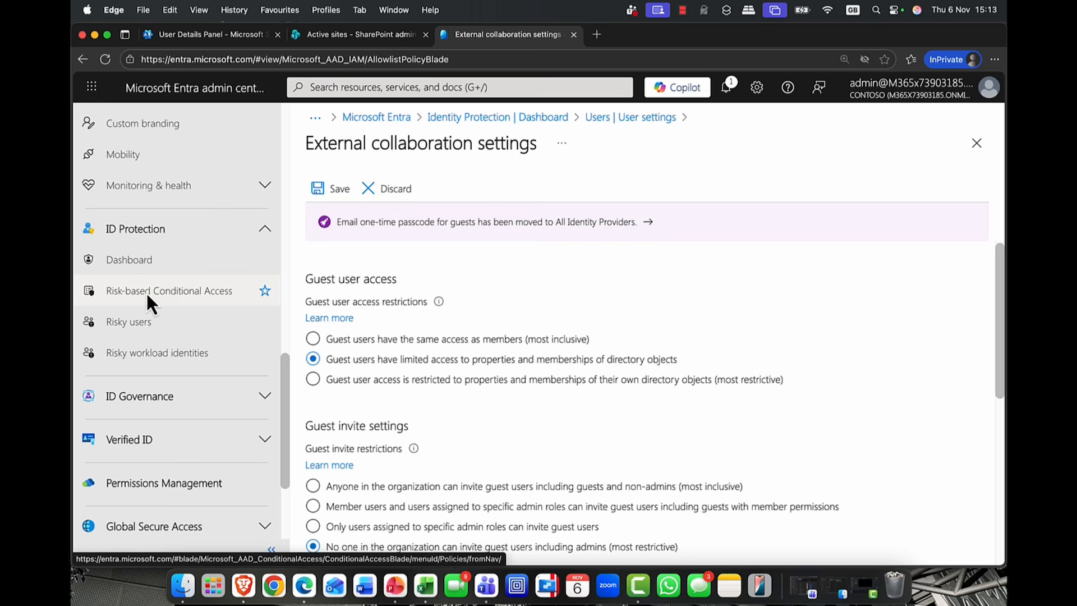
left_click(146, 297)
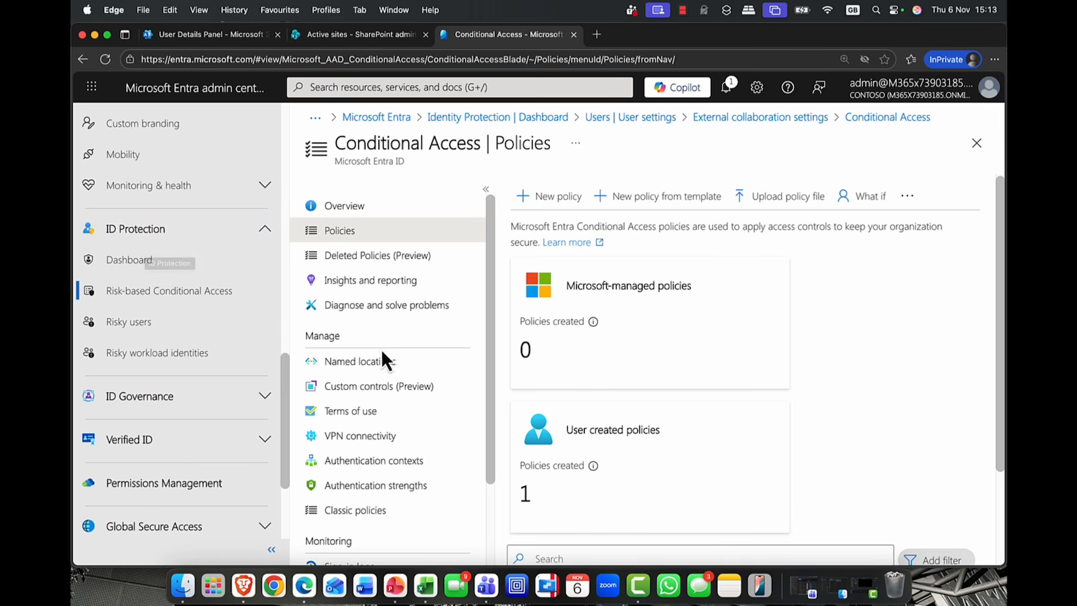
scroll(404, 432, "down", 3)
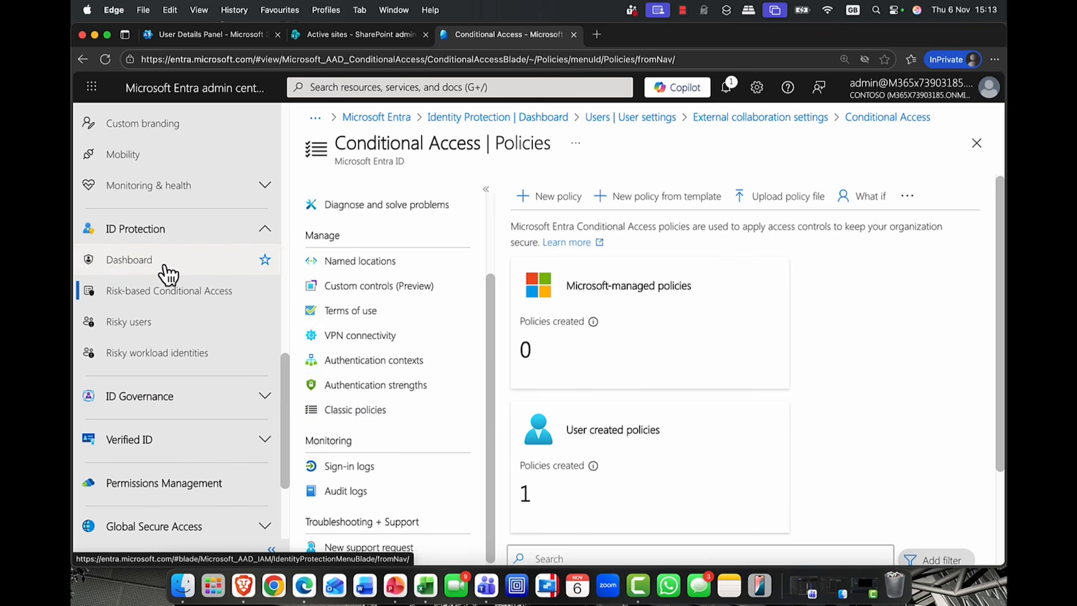
View the risky users report and look through the Identity Protection dashboard
left_click(137, 319)
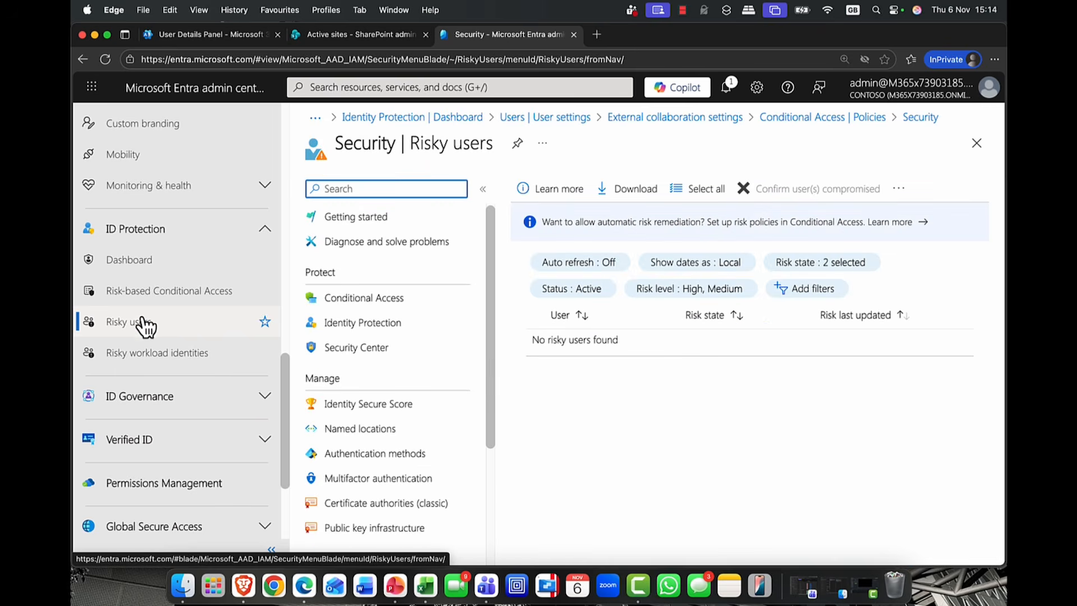
left_click(348, 326)
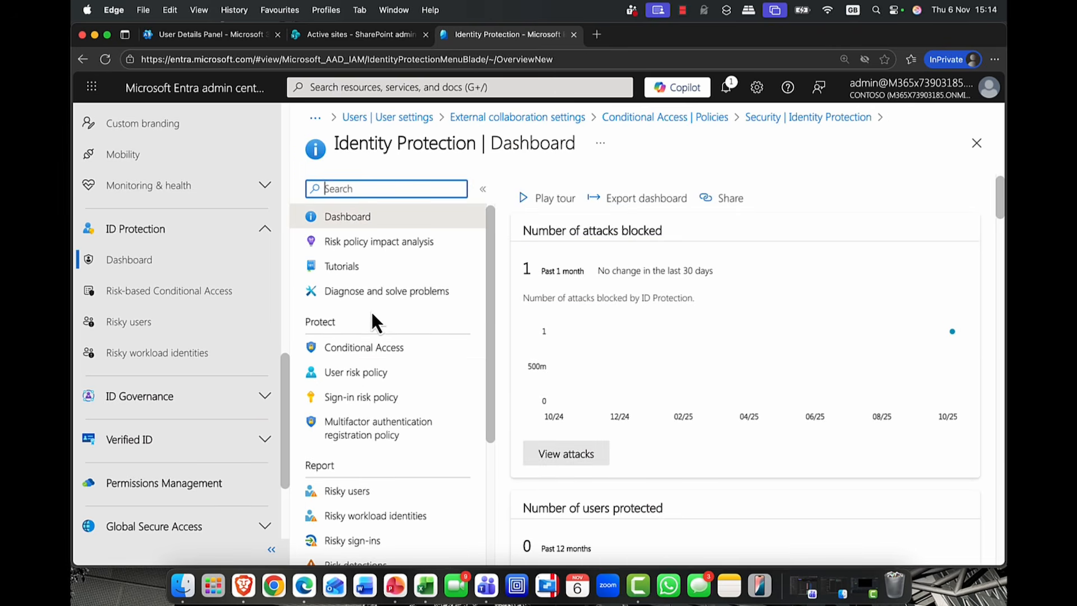
scroll(613, 326, "down", 3)
scroll(611, 321, "down", 6)
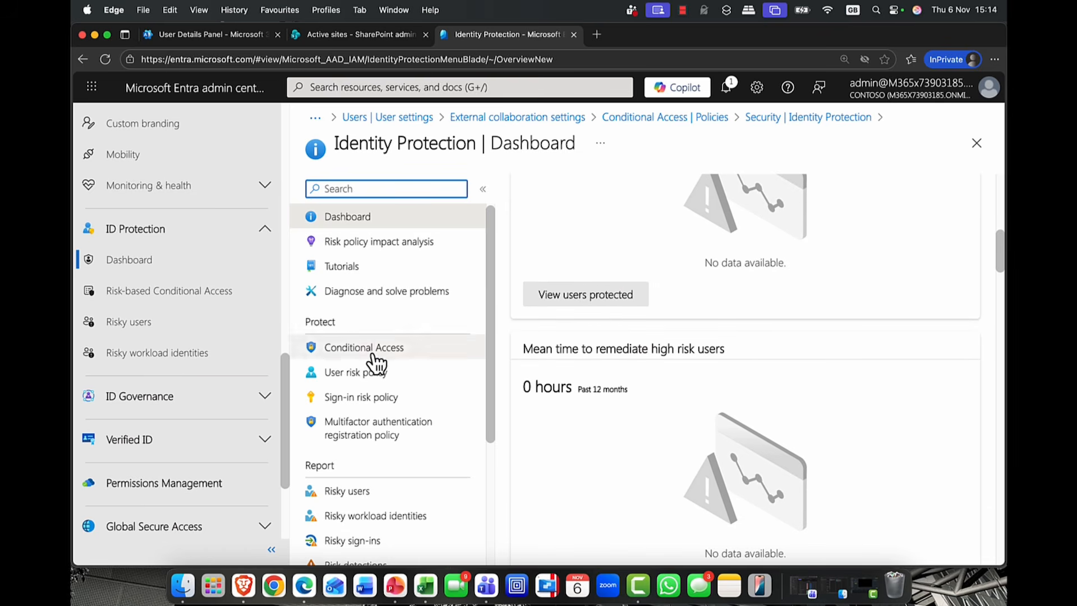
In the user risk policy, switch the included users to selected individuals and groups, and add the first three user accounts in the list
left_click(351, 374)
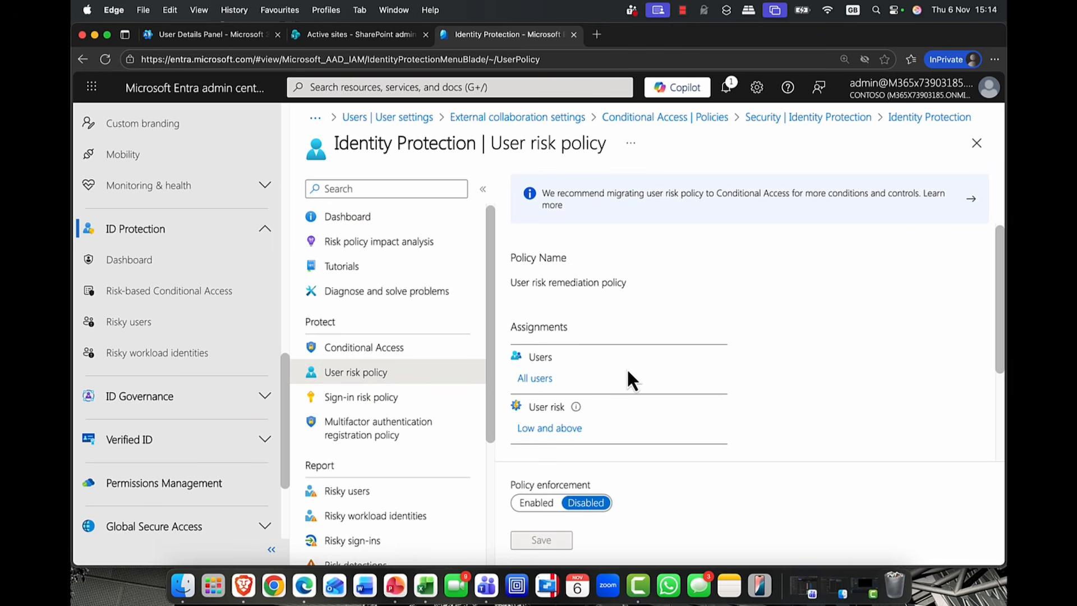
scroll(625, 367, "down", 3)
scroll(618, 368, "up", 1)
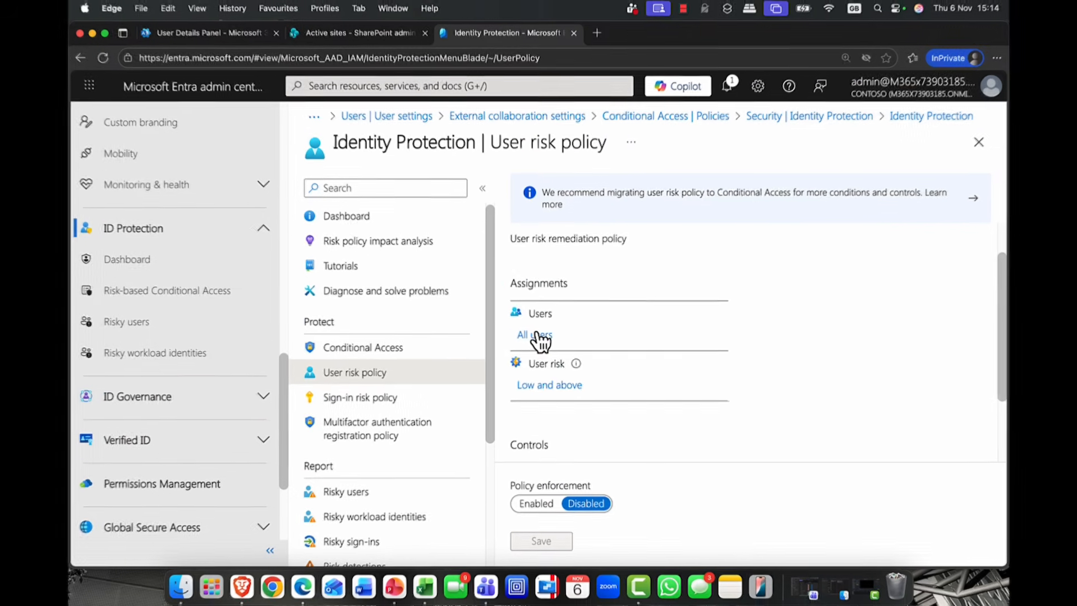
left_click(538, 335)
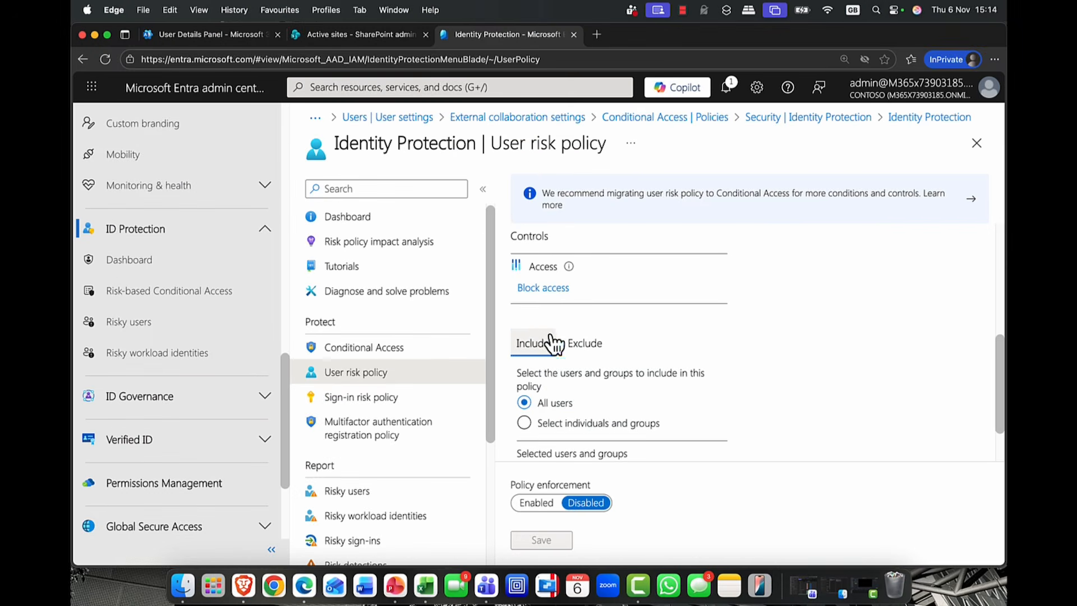
left_click(548, 424)
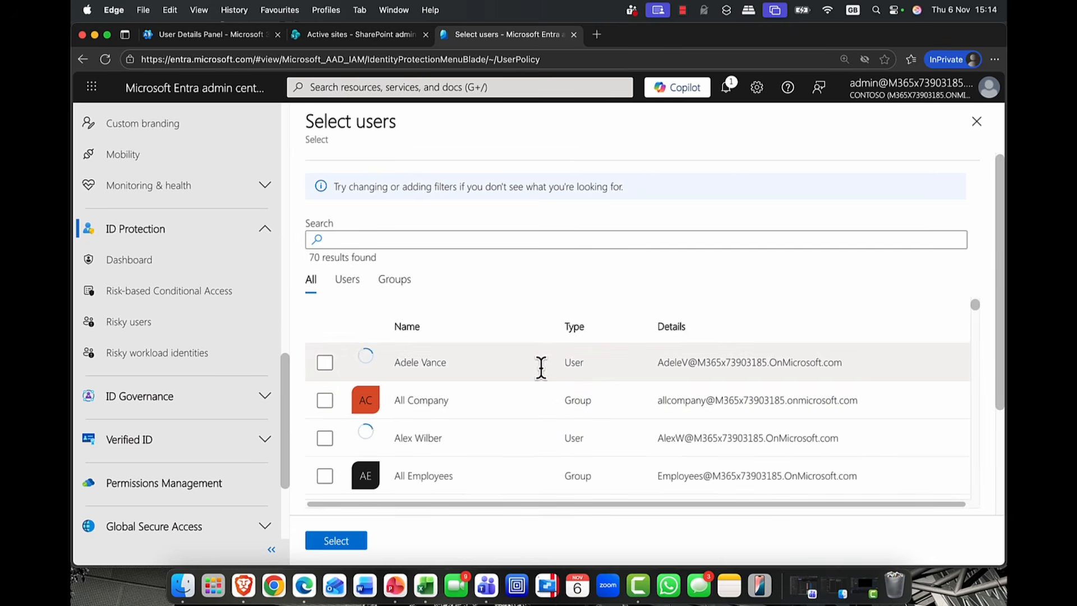
left_click(318, 365)
left_click(325, 441)
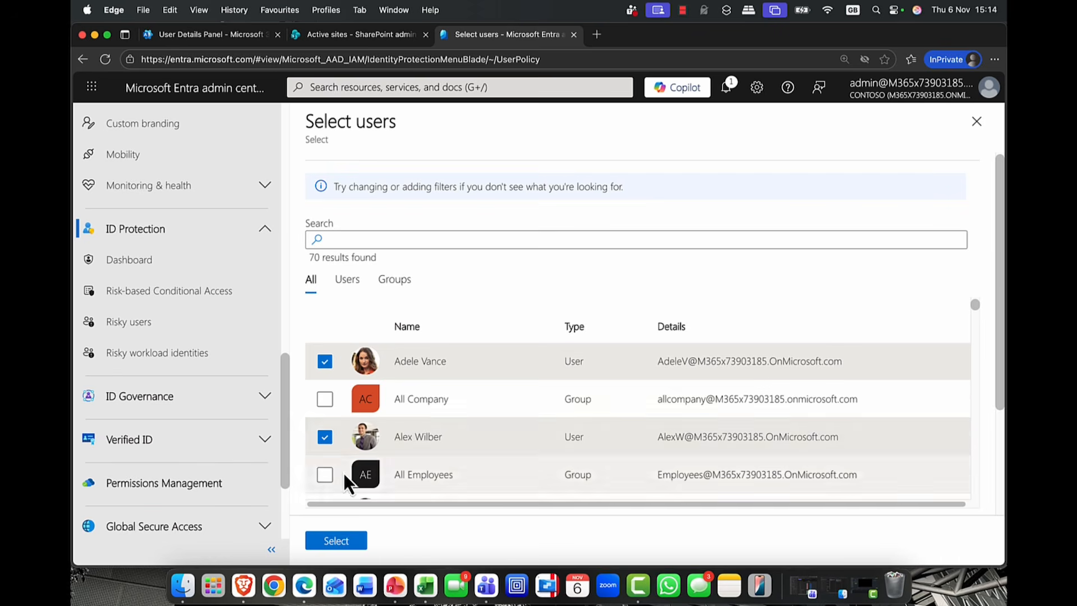
scroll(347, 483, "down", 2)
left_click(325, 457)
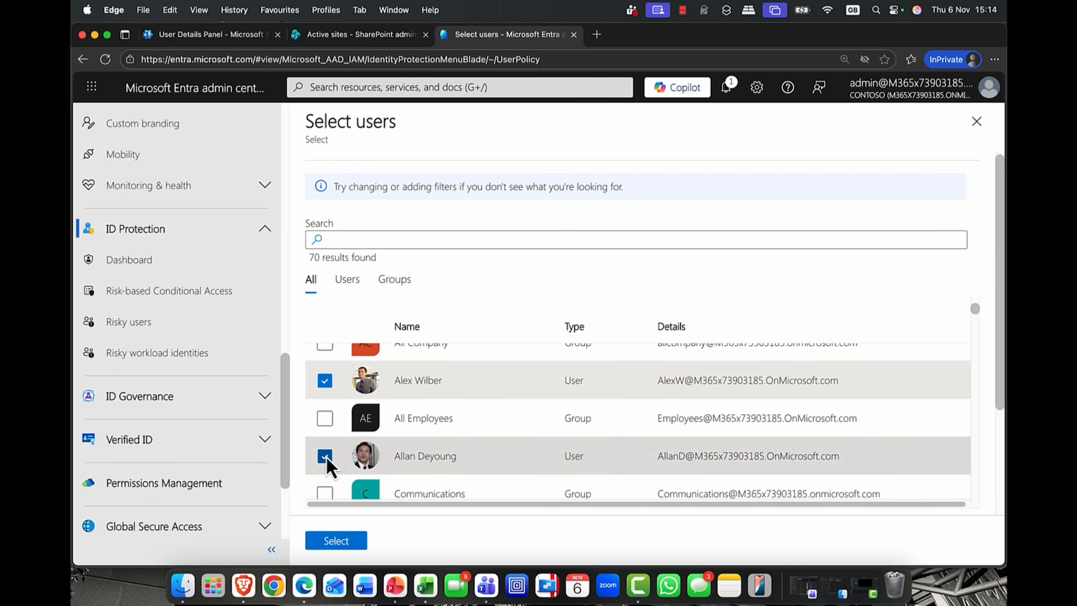
left_click(338, 544)
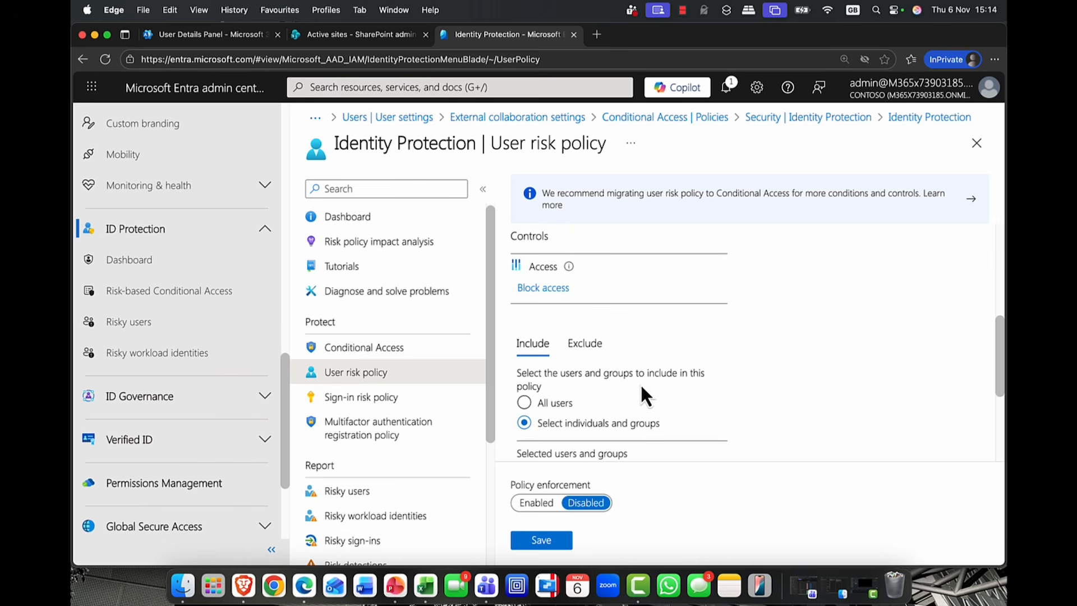
scroll(641, 379, "down", 1)
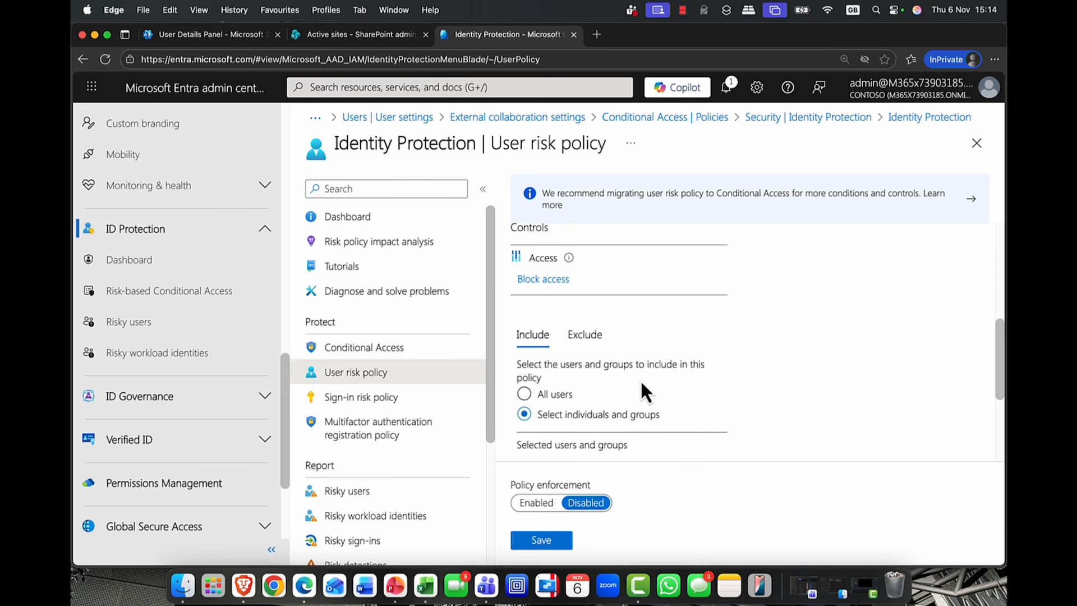
scroll(640, 380, "down", 5)
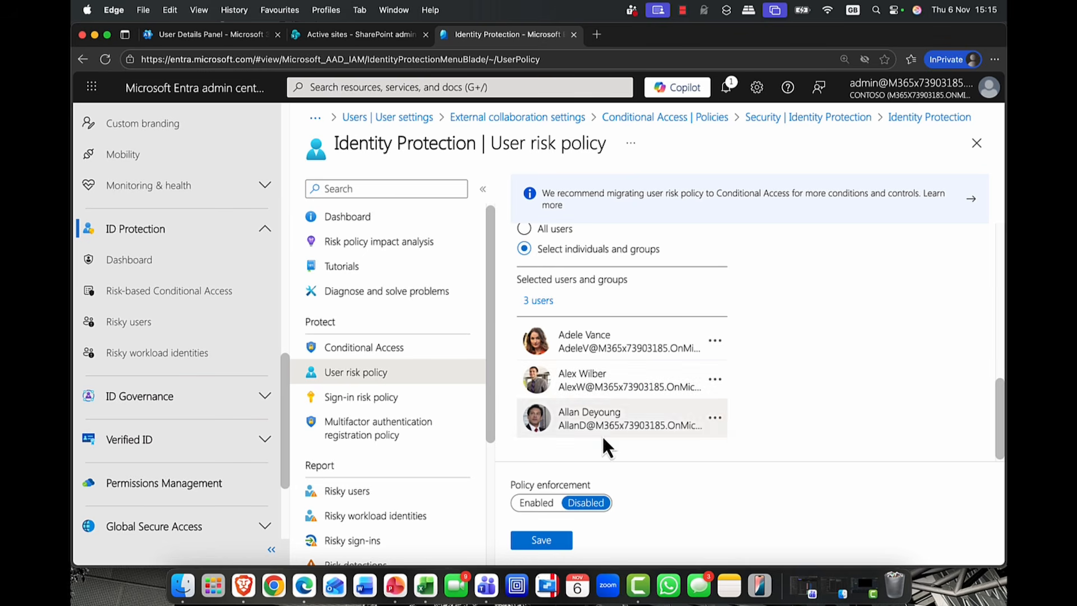
Set the user risk level of the user risk remediation policy to High
scroll(602, 436, "up", 7)
scroll(604, 446, "up", 1)
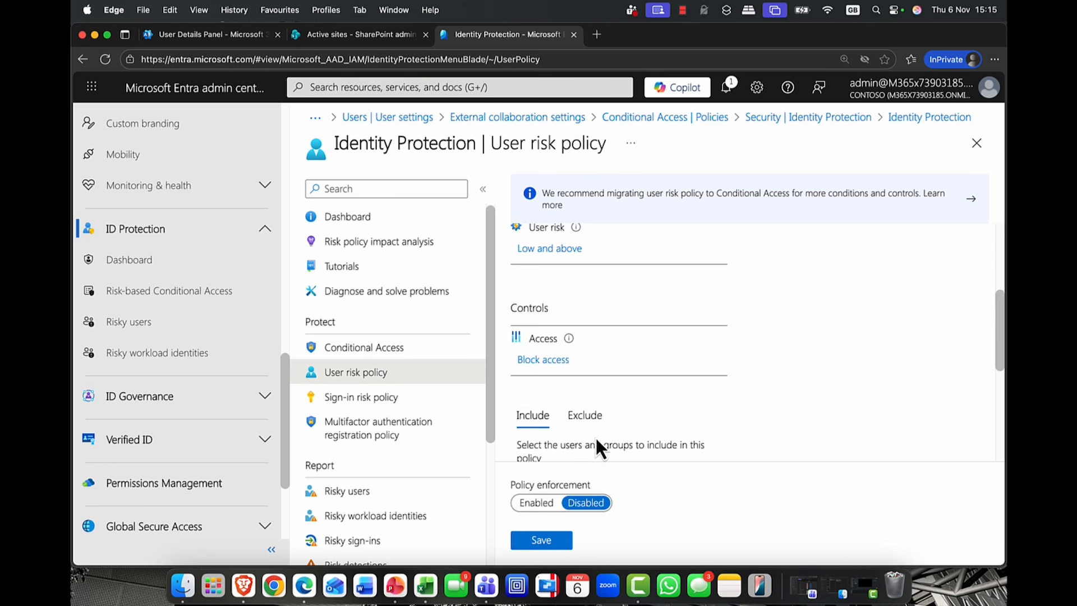
scroll(595, 436, "up", 2)
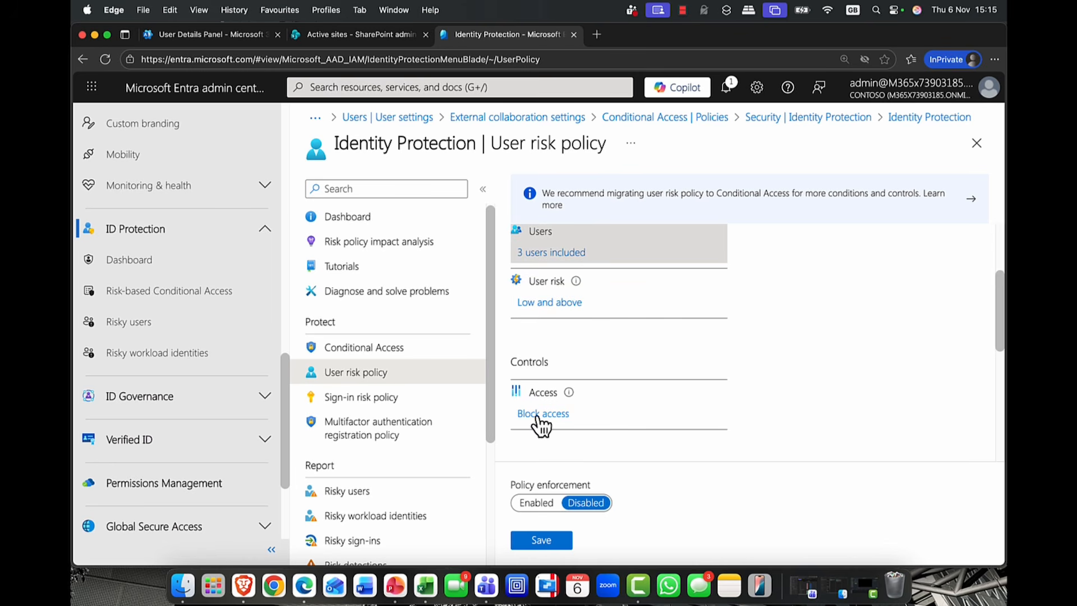
left_click(554, 308)
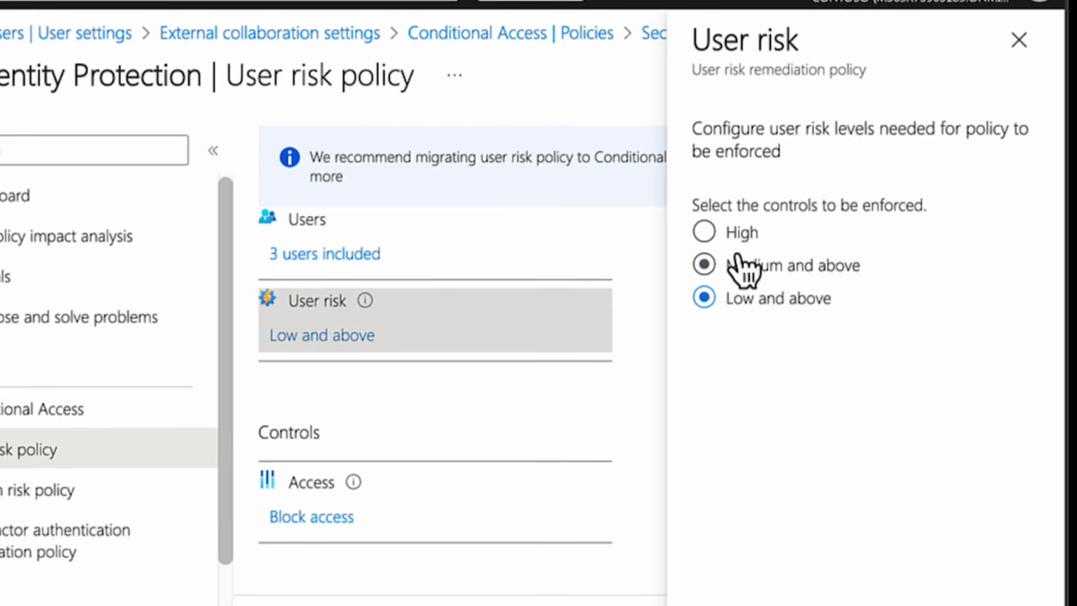
left_click(738, 235)
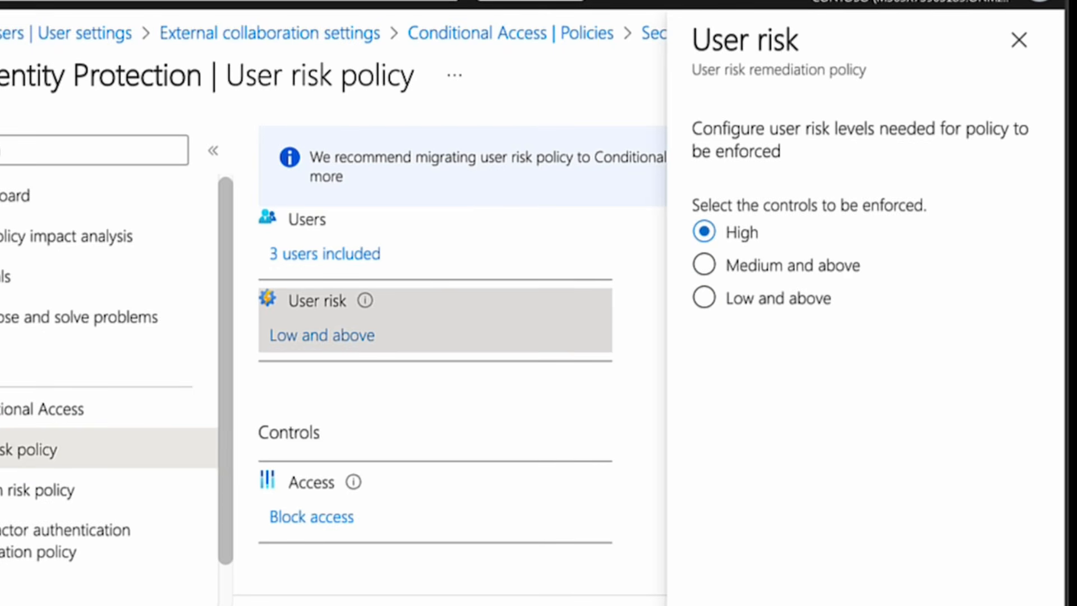
left_click(723, 605)
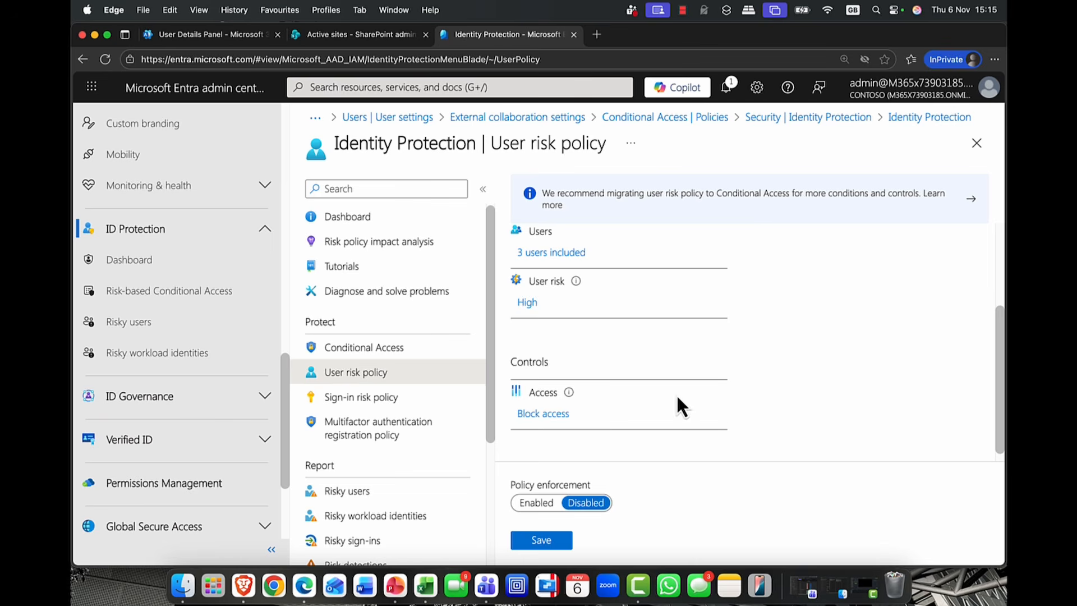
scroll(608, 342, "up", 3)
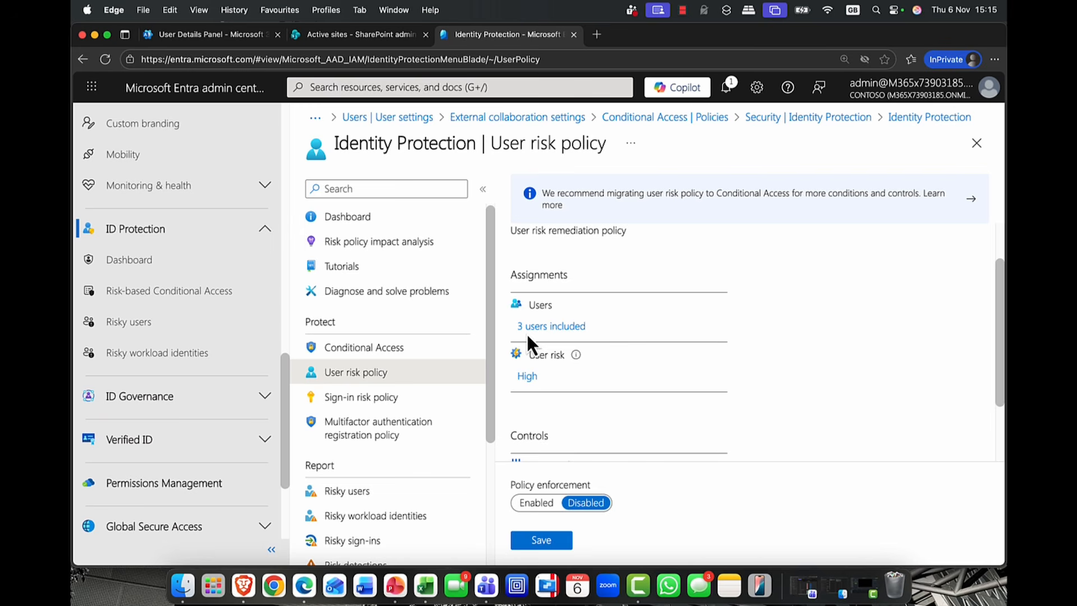
scroll(549, 353, "down", 3)
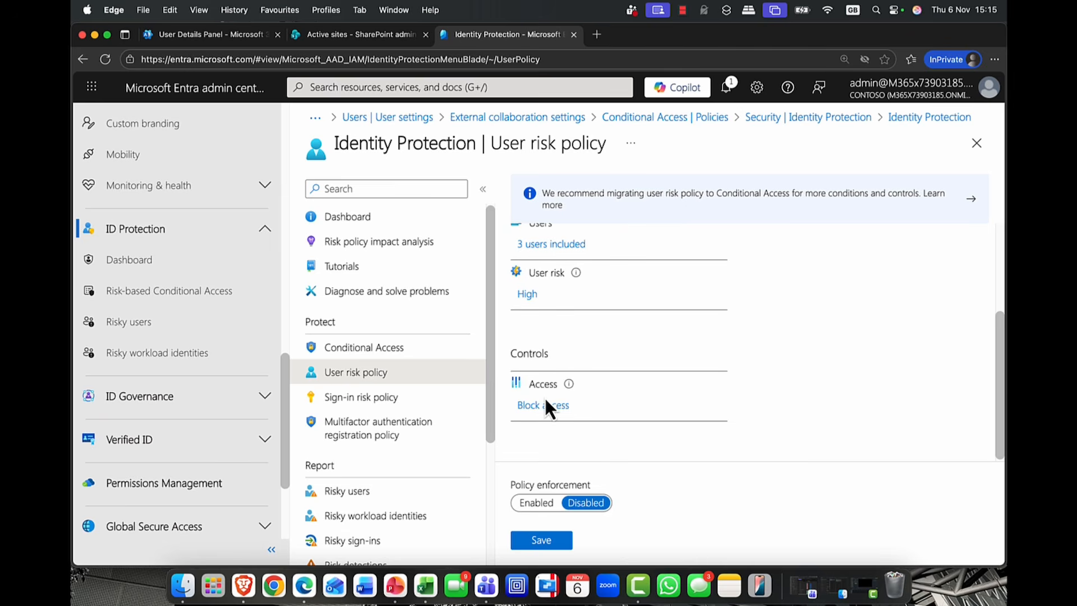
scroll(542, 396, "up", 2)
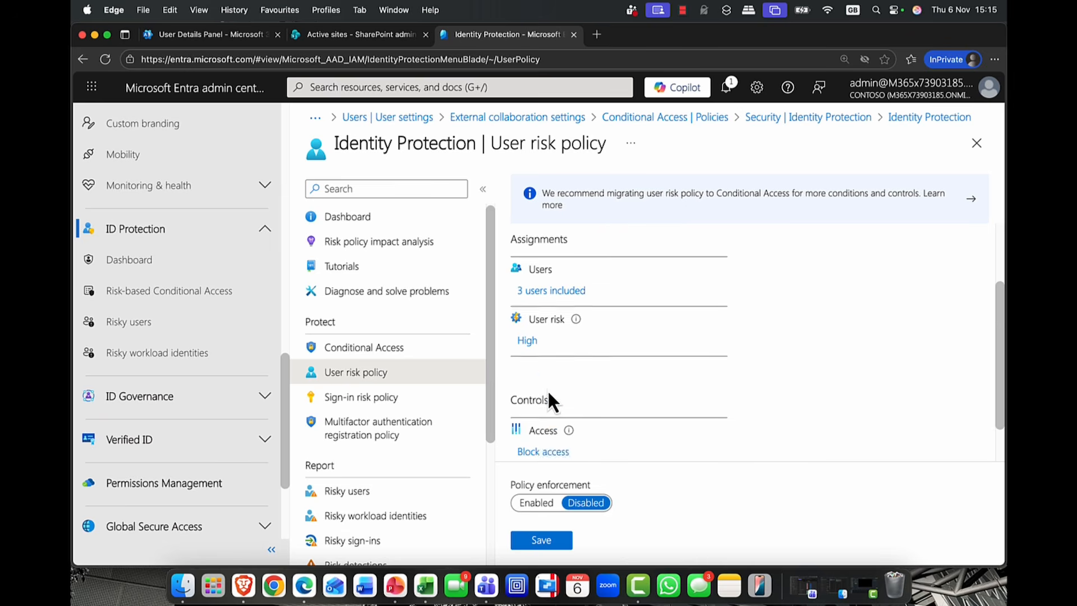
Keep Block access as the user risk policy's access control, enable policy enforcement and save the policy
scroll(552, 402, "up", 3)
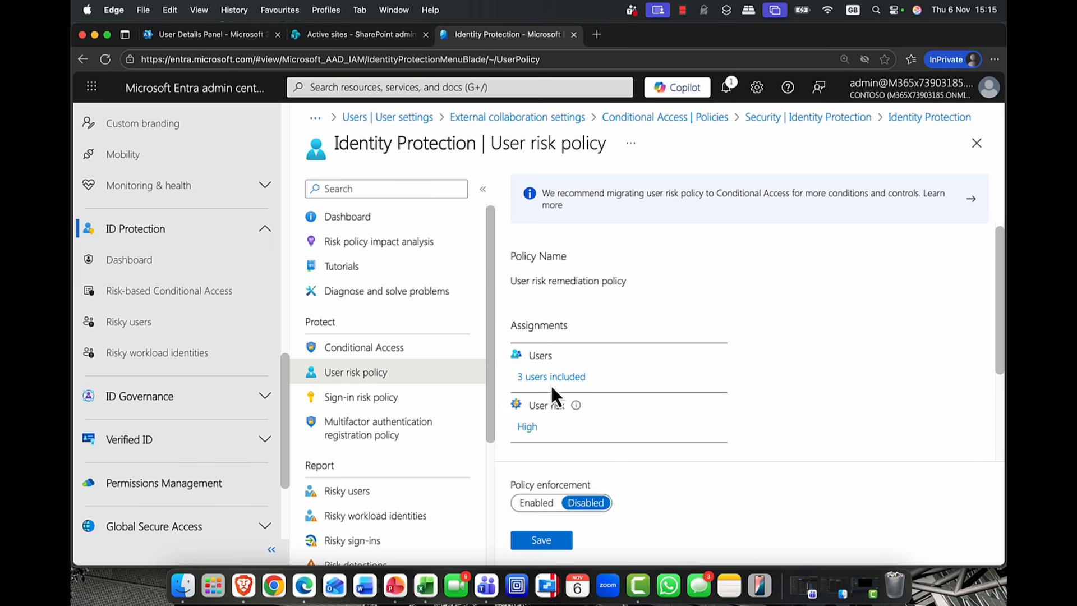
scroll(551, 389, "down", 5)
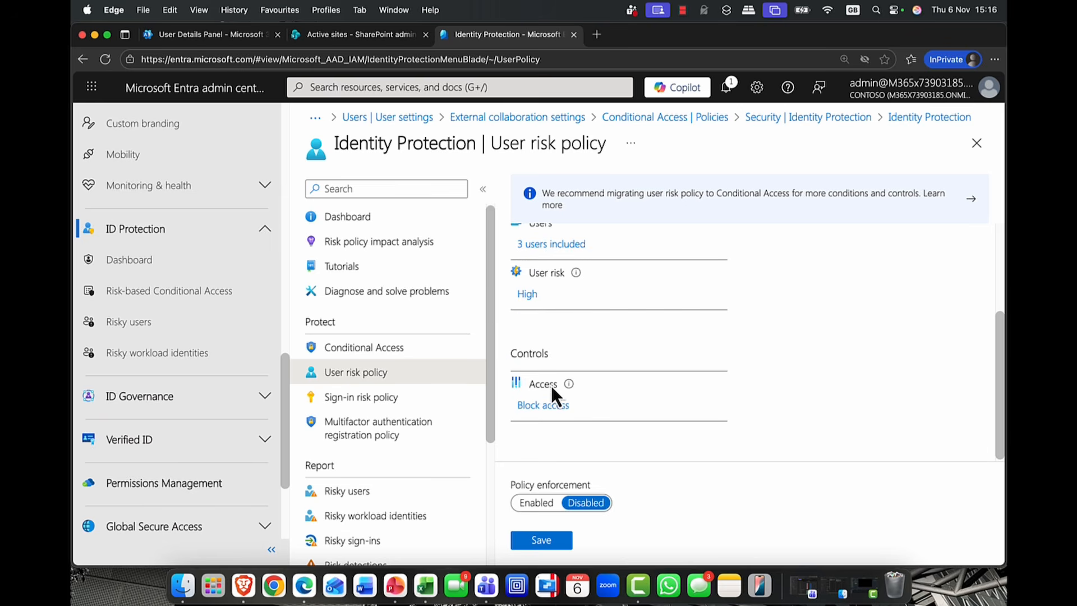
left_click(552, 406)
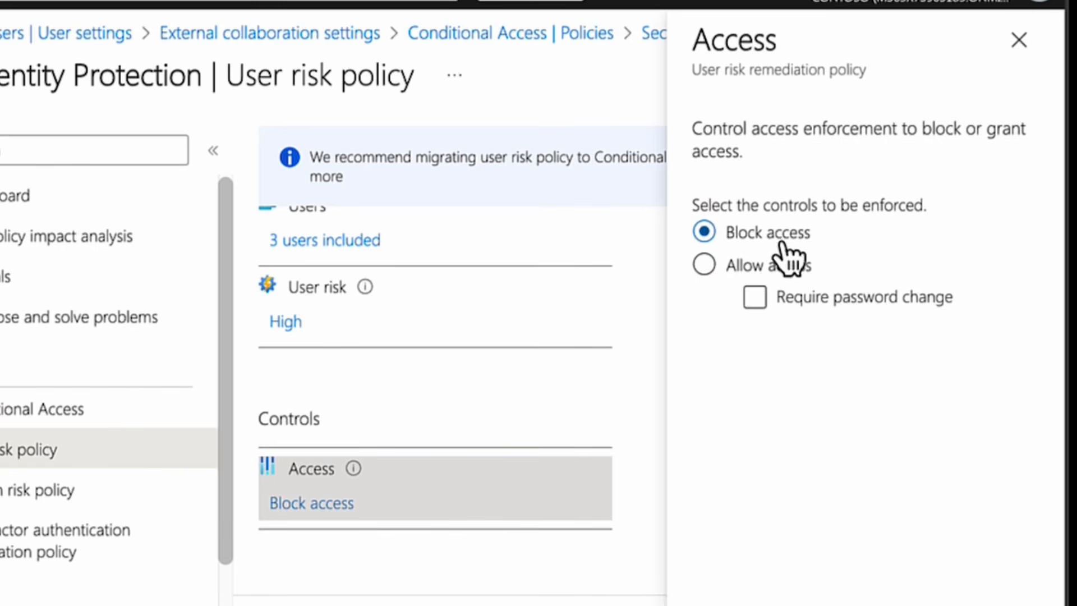
left_click(806, 603)
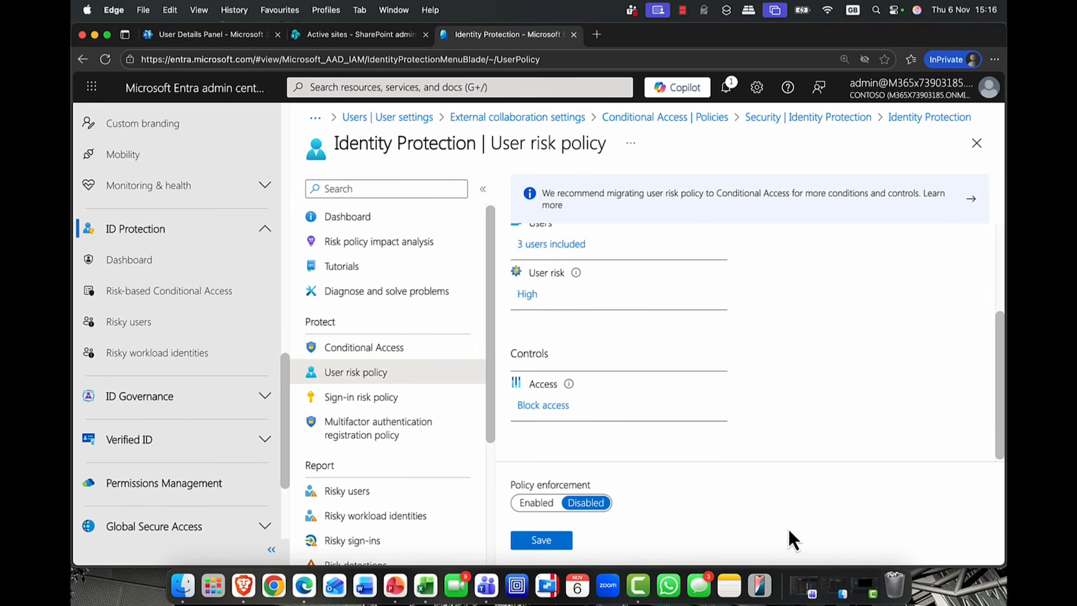
left_click(540, 503)
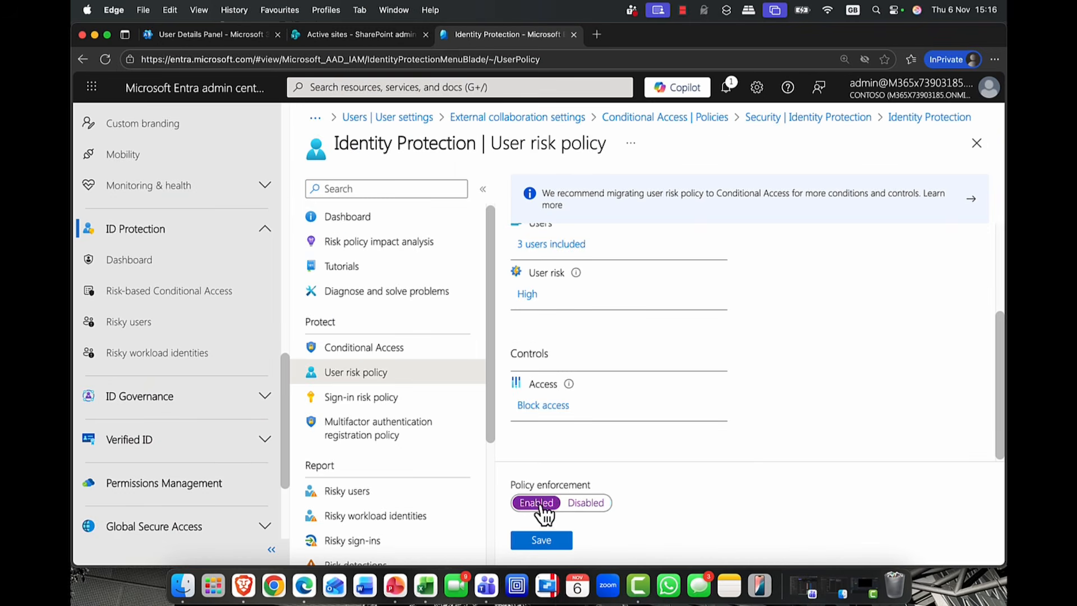
left_click(542, 541)
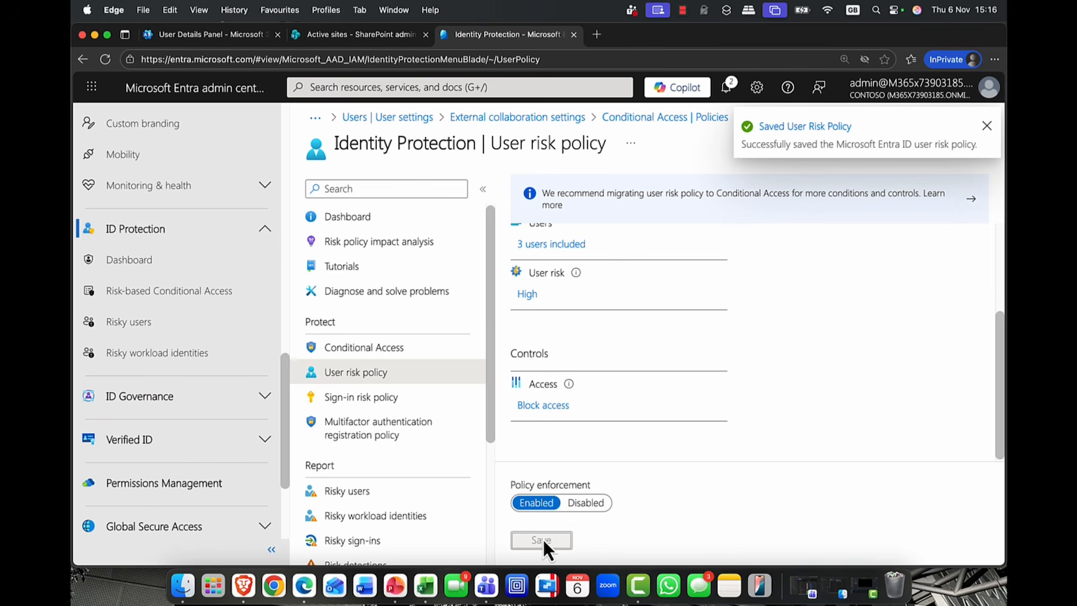
In the sign-in risk policy, switch the included users to selected individuals and groups, and add the first three user accounts listed
left_click(364, 400)
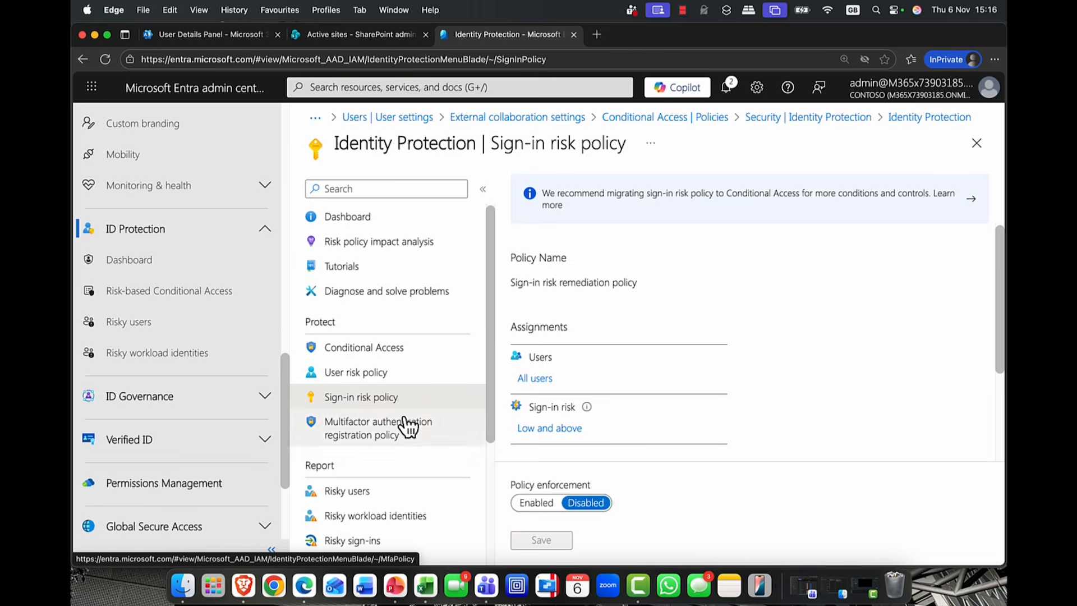
mouse_move(583, 408)
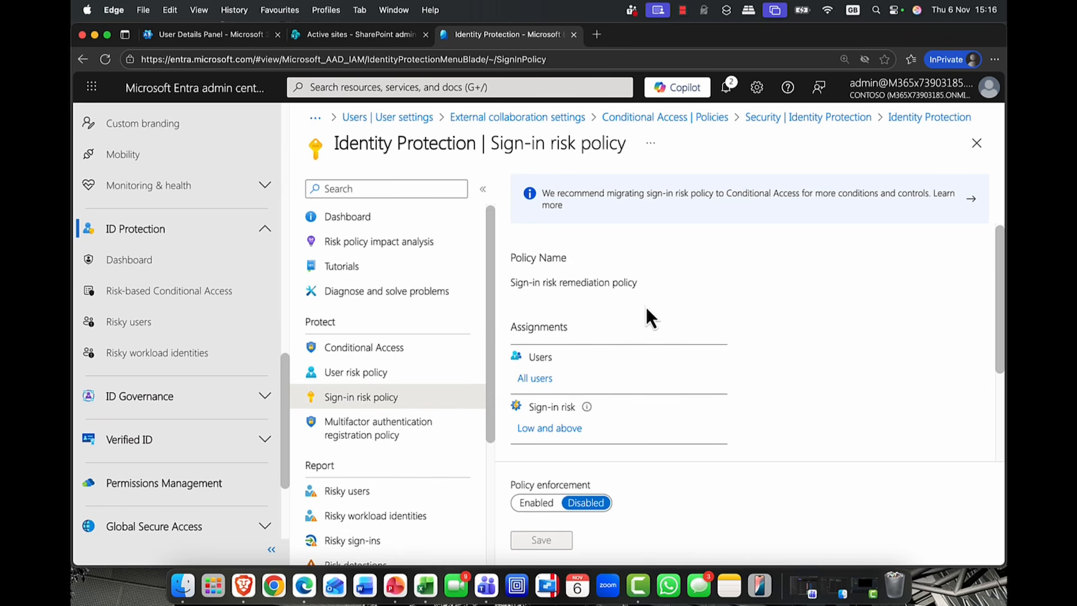
left_click(531, 378)
scroll(569, 375, "down", 2)
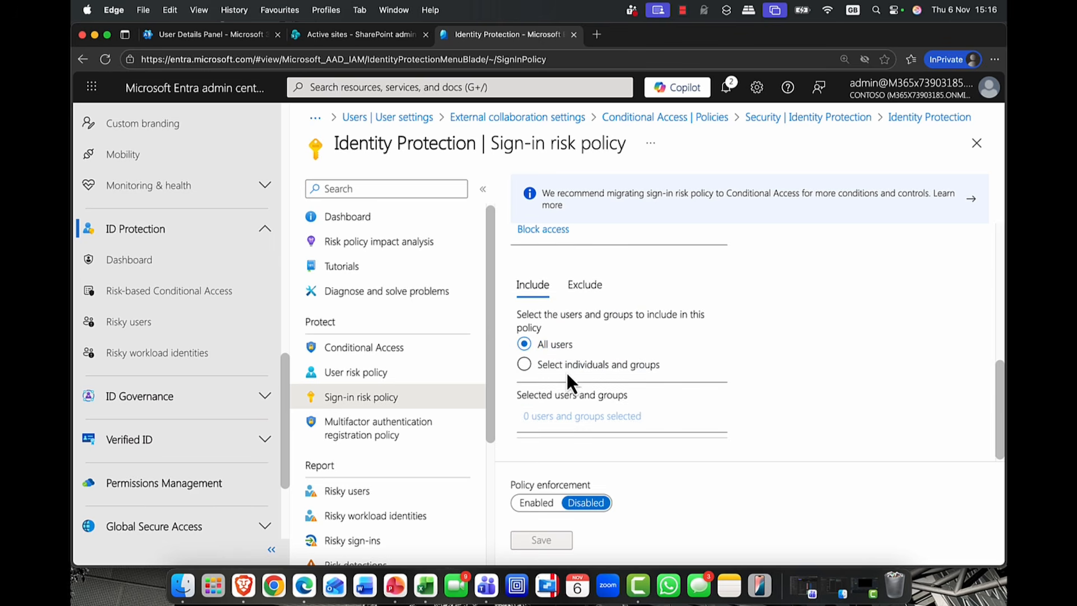
left_click(562, 369)
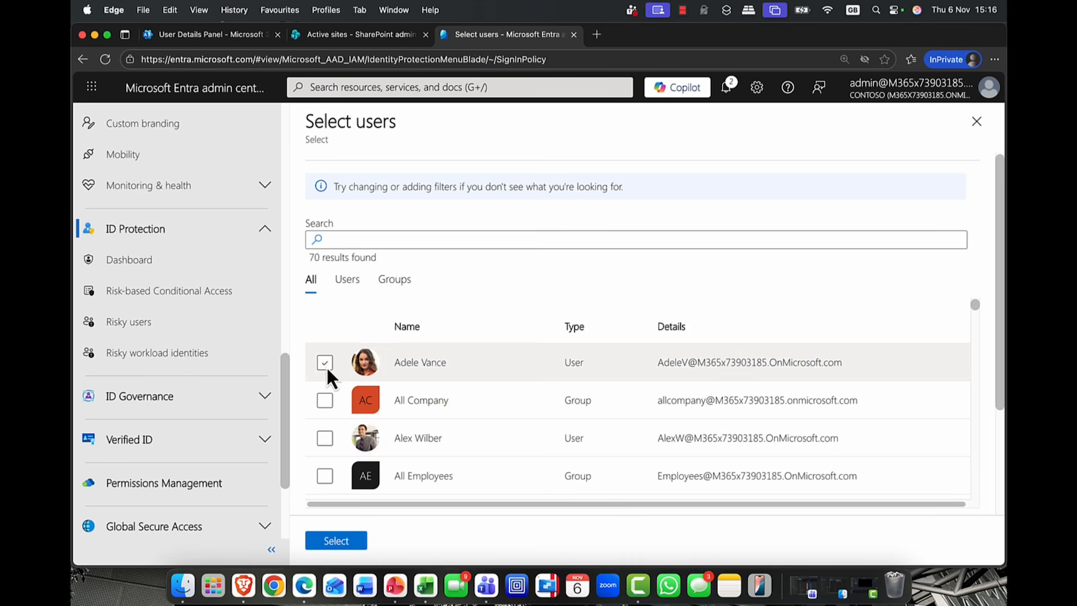
left_click(325, 363)
left_click(324, 438)
scroll(331, 439, "down", 2)
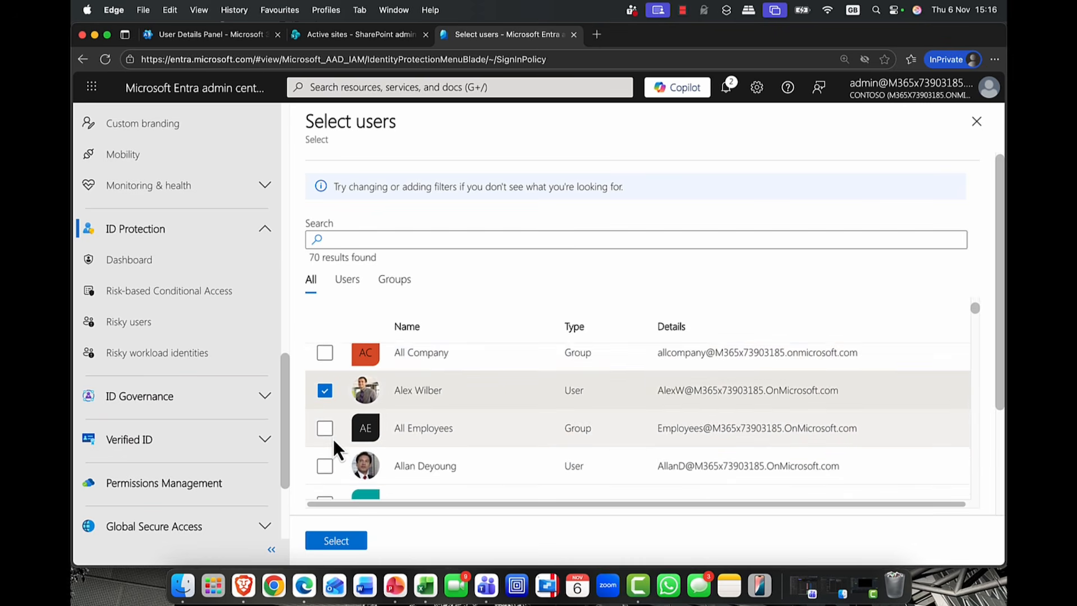
left_click(325, 464)
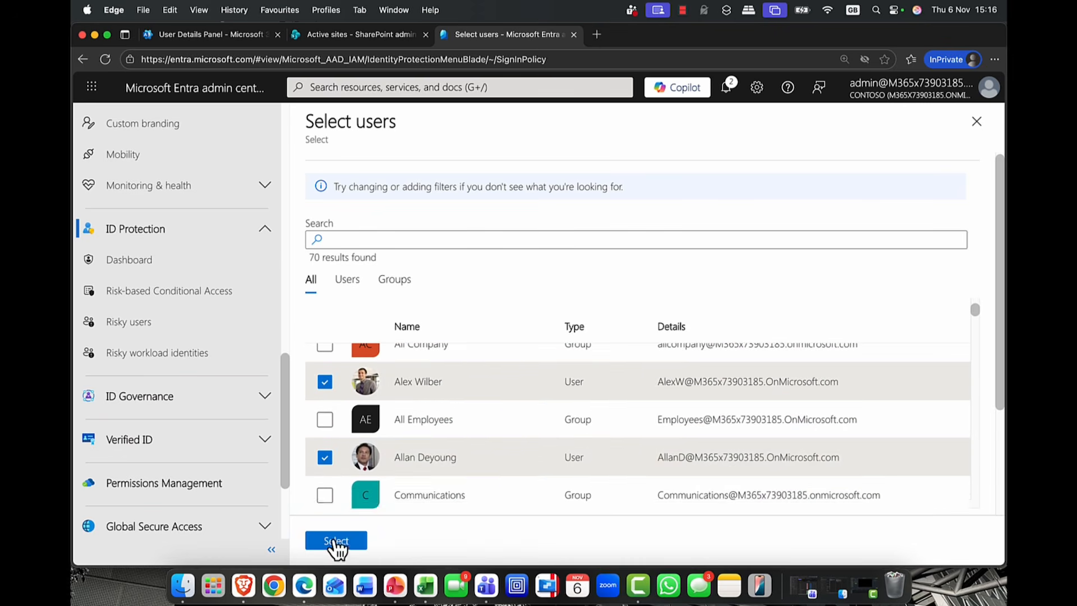
left_click(336, 542)
Set the sign-in risk level of the sign-in risk remediation policy to High
scroll(574, 309, "down", 3)
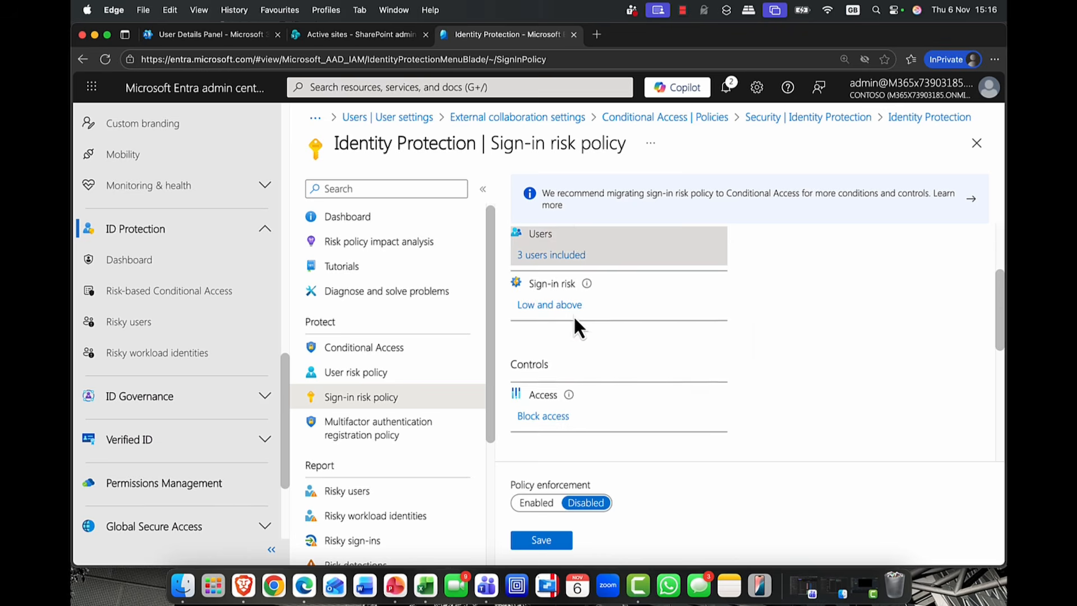
left_click(553, 271)
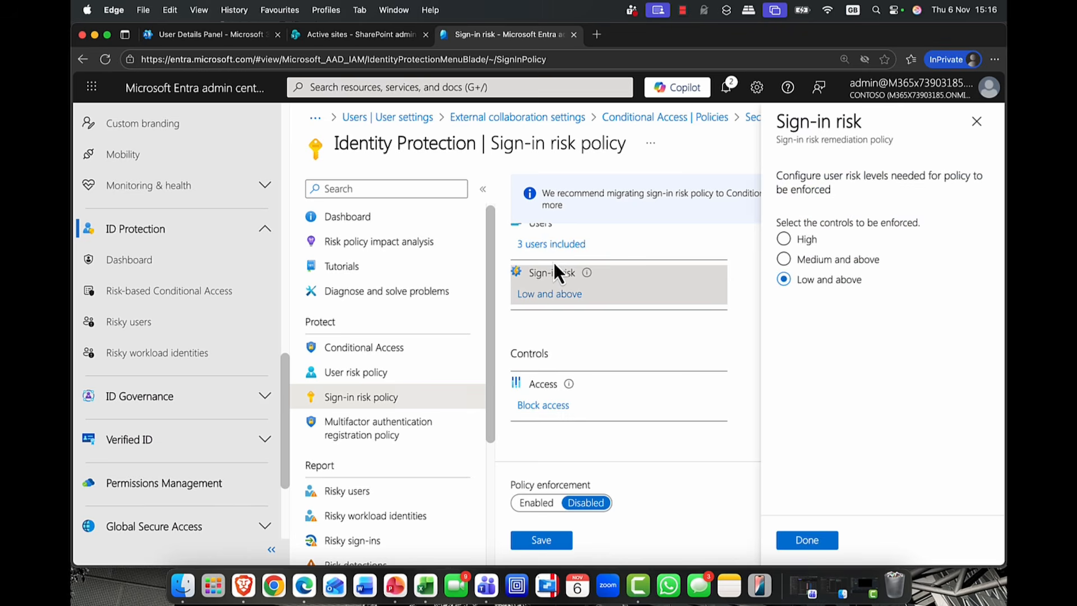
left_click(807, 247)
left_click(807, 540)
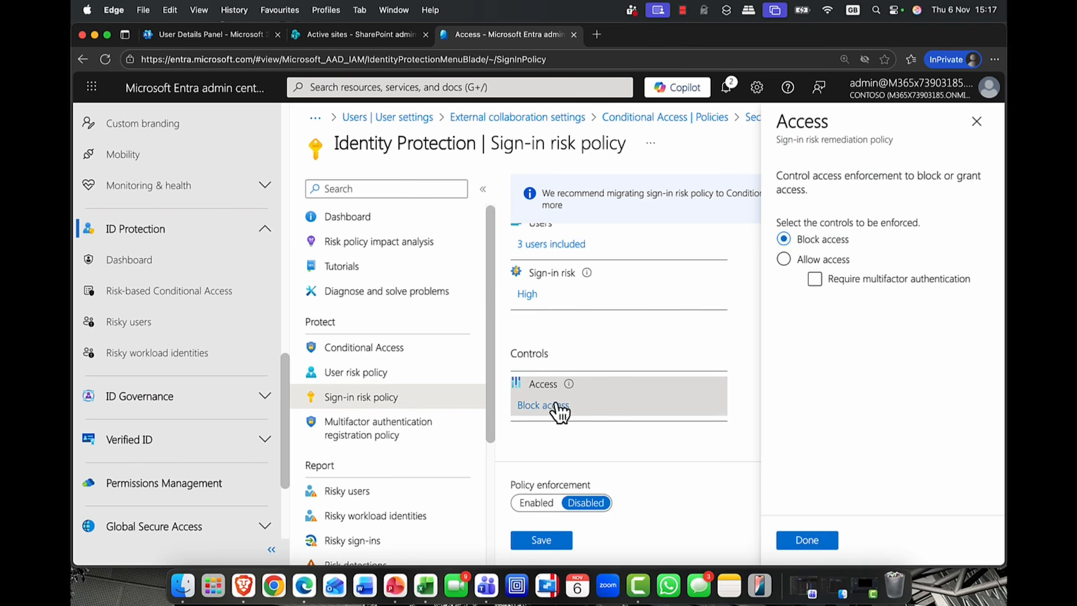
Set the sign-in risk policy to allow access with multifactor authentication required, and save it with policy enforcement enabled
left_click(784, 260)
left_click(815, 279)
left_click(812, 541)
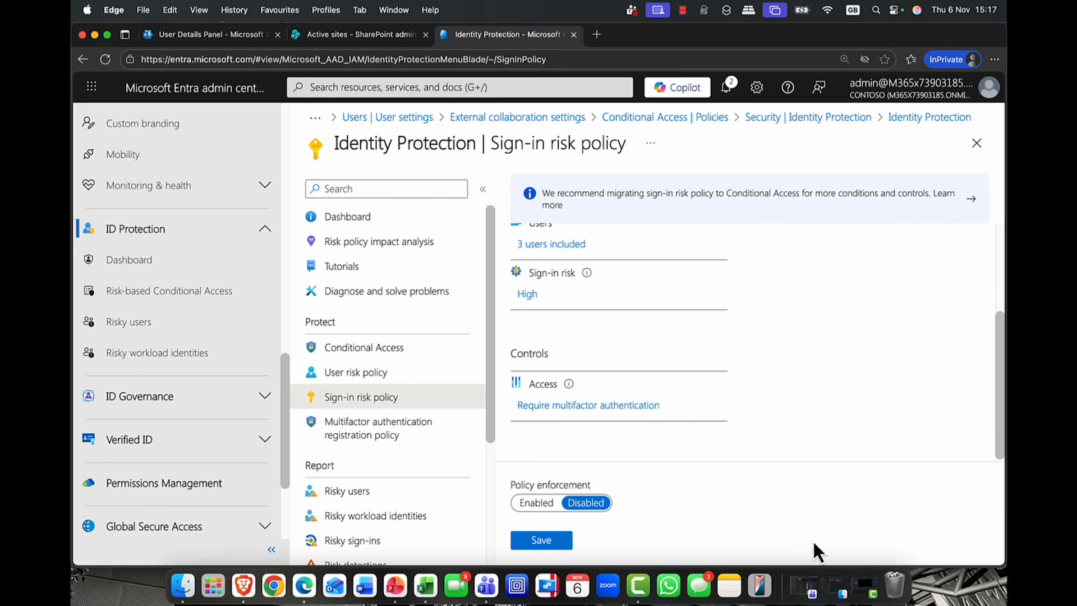
left_click(537, 503)
left_click(542, 540)
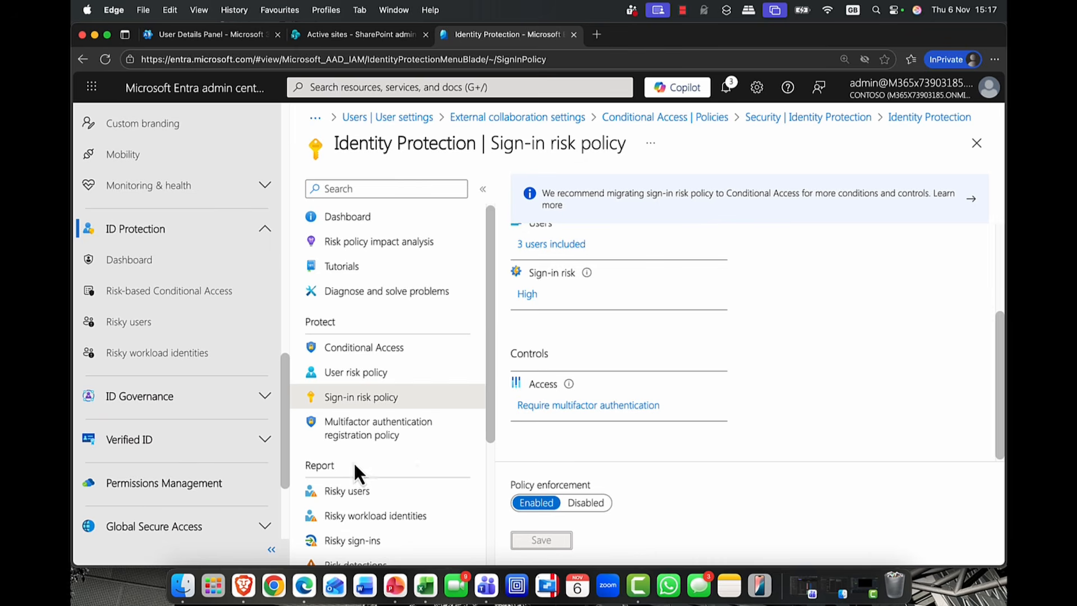
Open the Entra sign-in logs under Monitoring & health
scroll(209, 441, "down", 5)
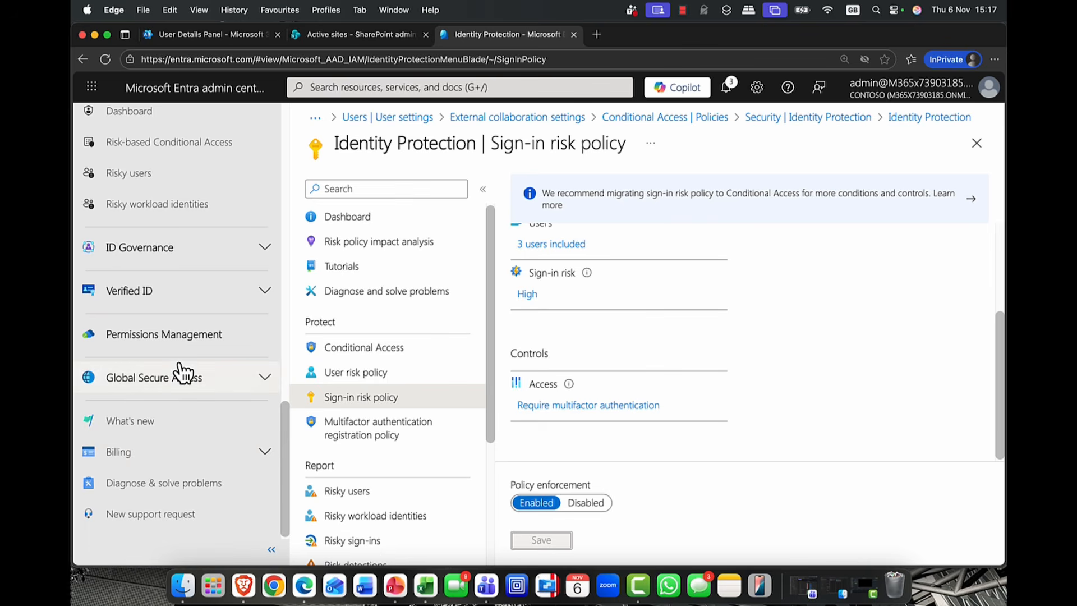
scroll(180, 371, "up", 3)
scroll(147, 328, "up", 7)
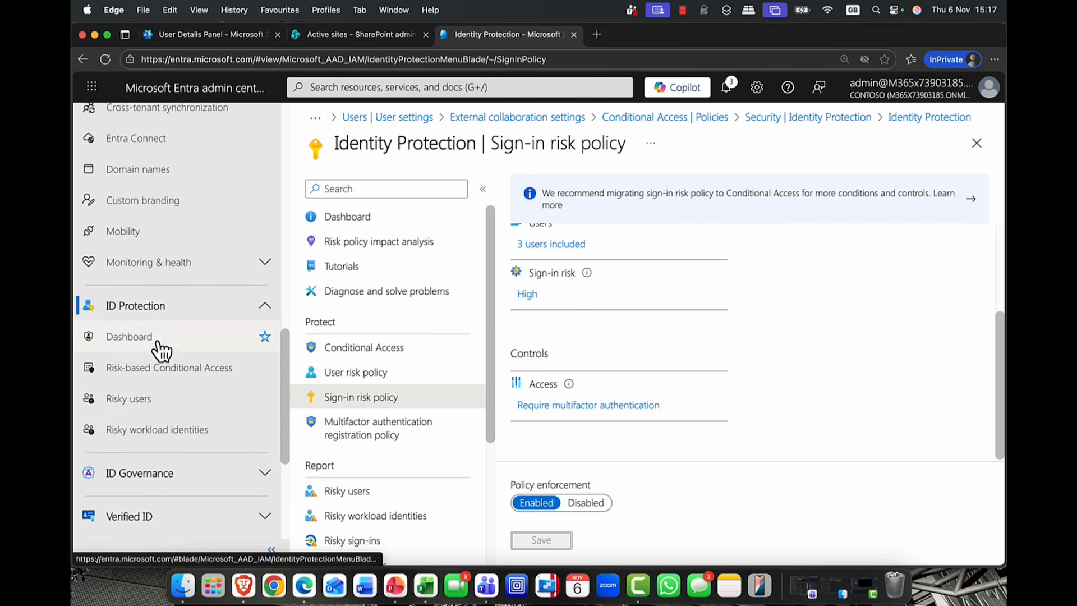
left_click(263, 314)
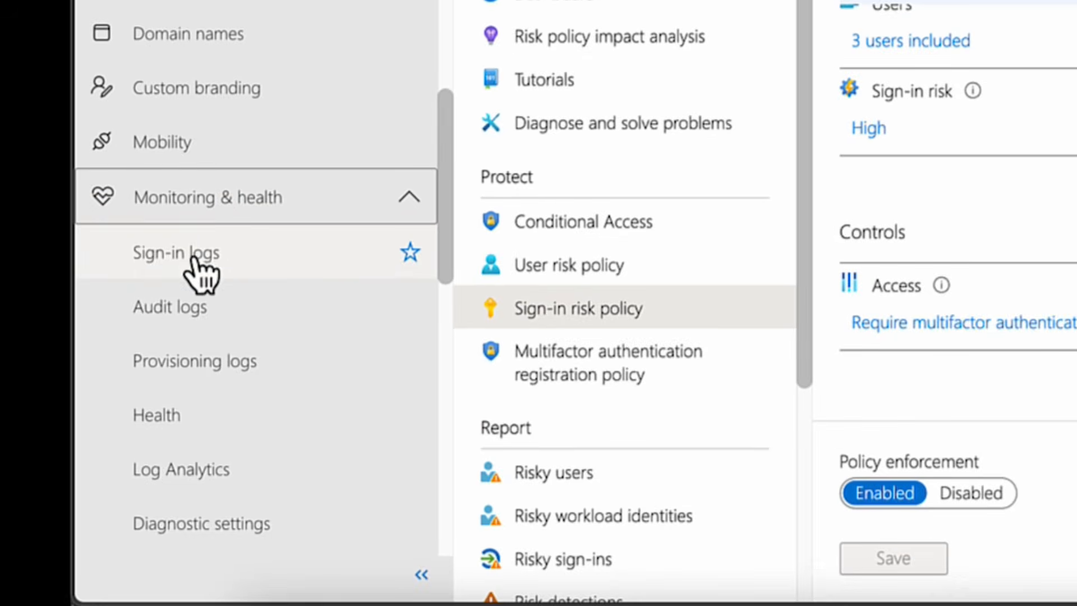
left_click(140, 345)
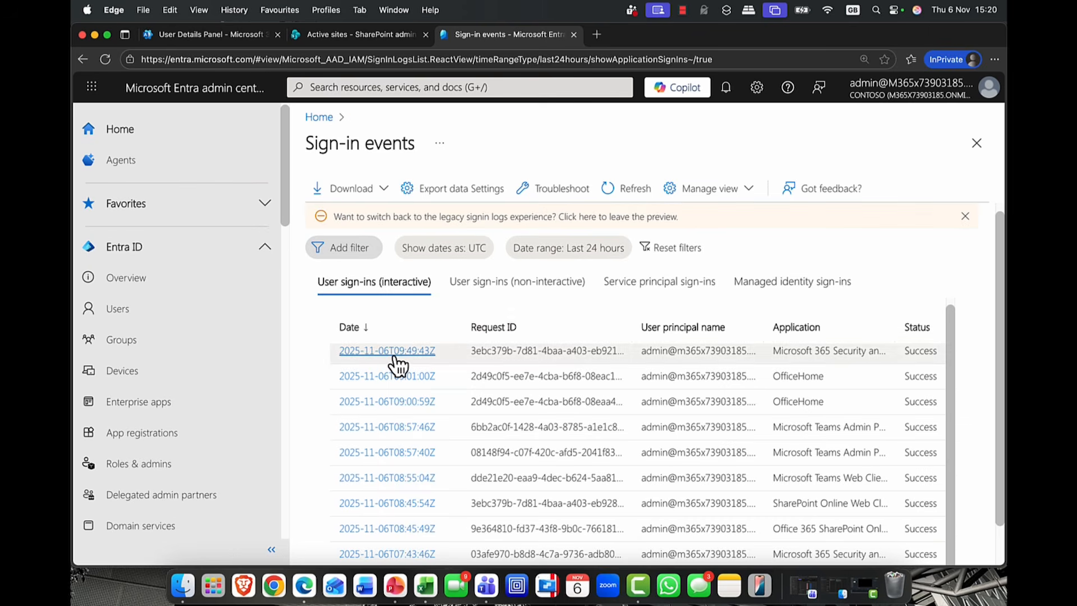
Open the most recent interactive user sign-in event and review its basic information
left_click(394, 354)
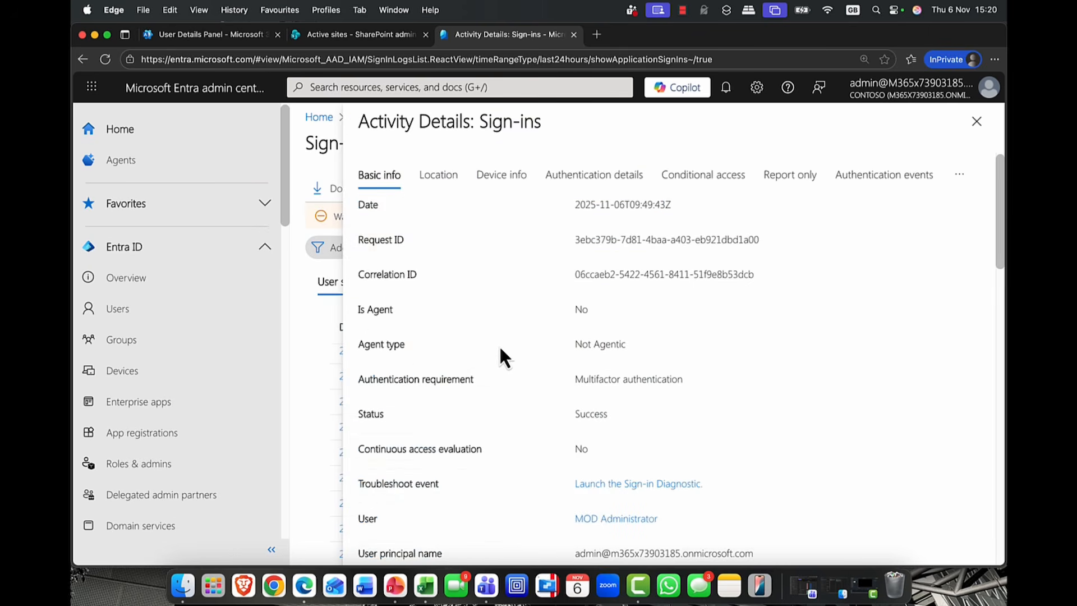
scroll(612, 438, "down", 2)
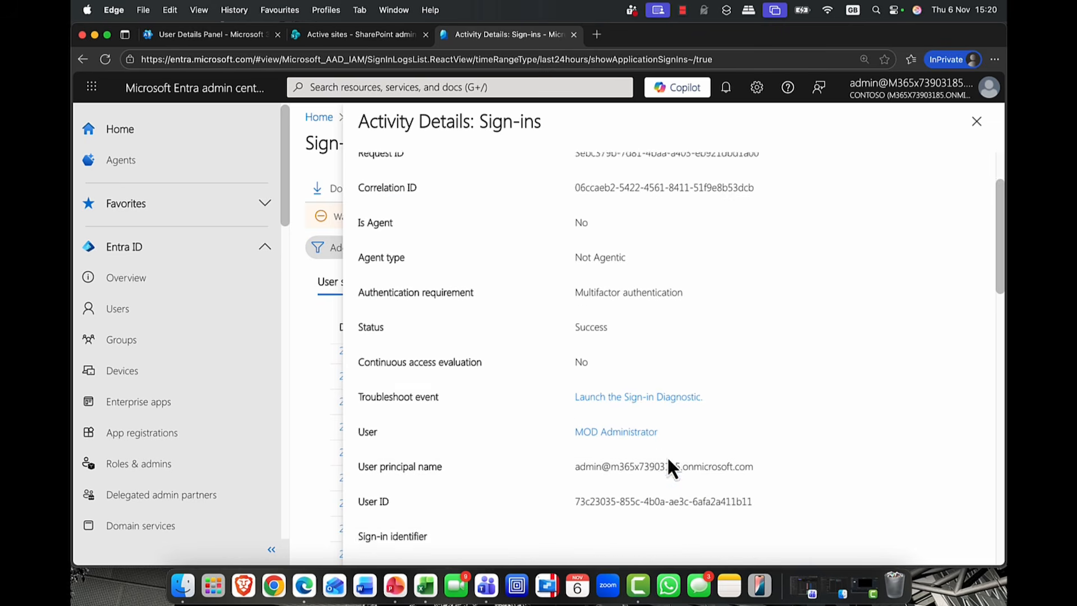
scroll(655, 452, "down", 2)
scroll(623, 440, "up", 5)
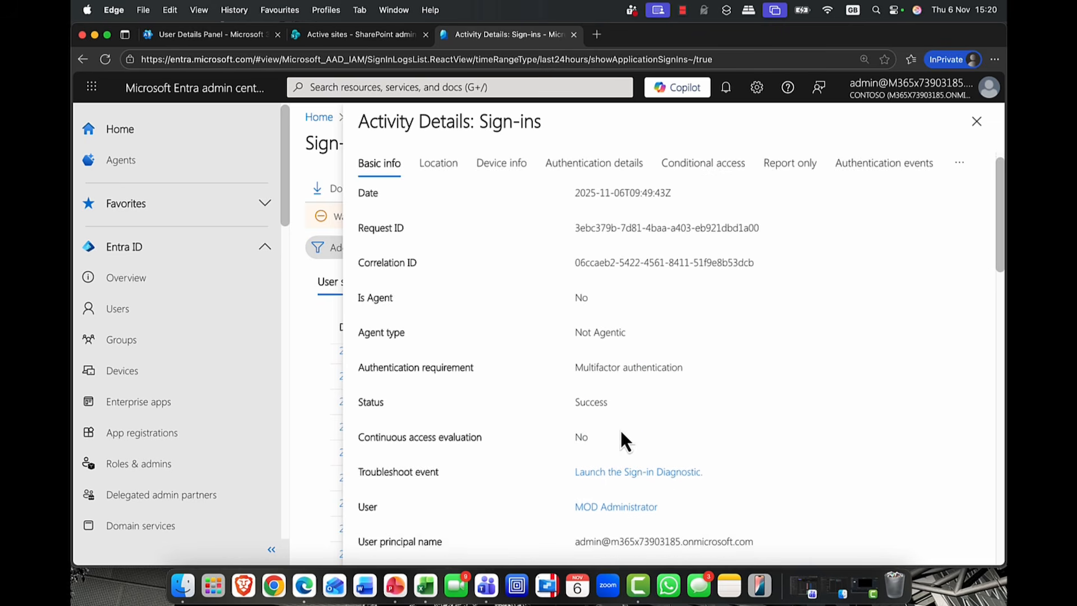
Review the sign-in event's location, device, authentication, Conditional Access, report-only and authentication event details, and close the event
left_click(448, 179)
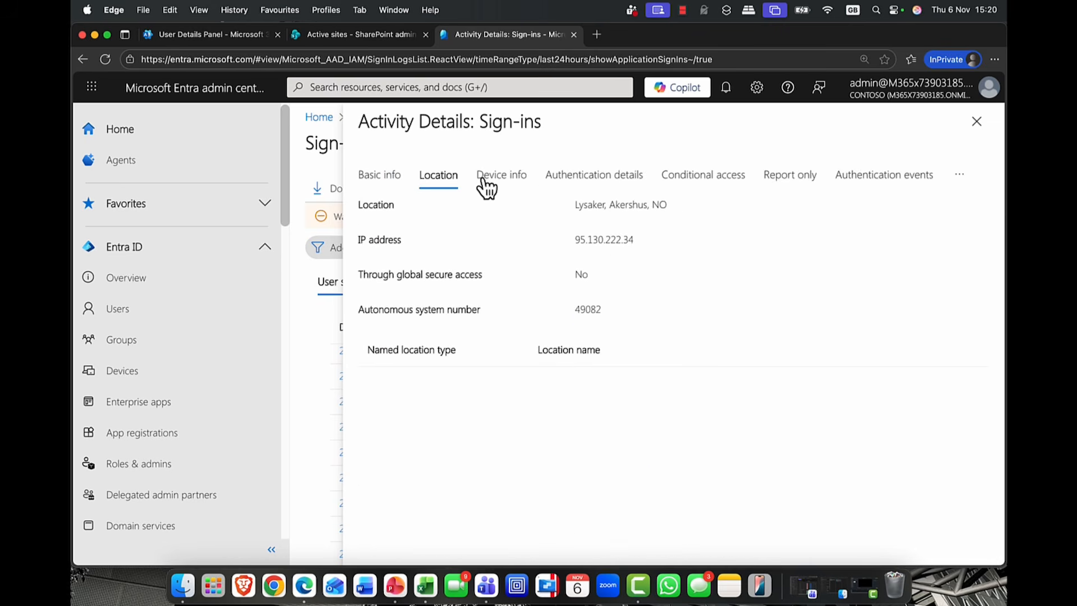
left_click(524, 186)
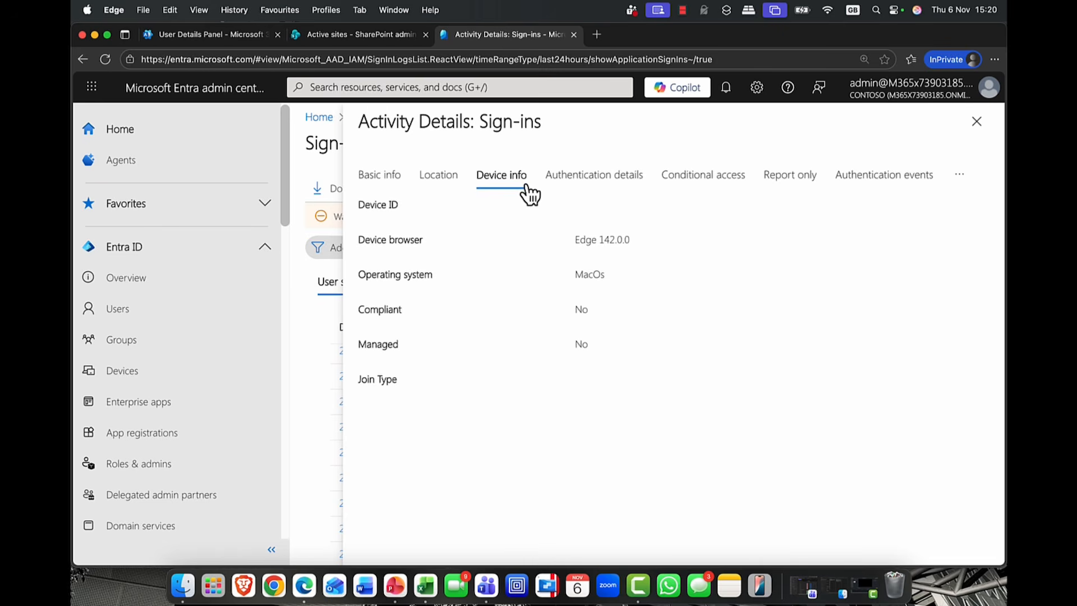
left_click(588, 183)
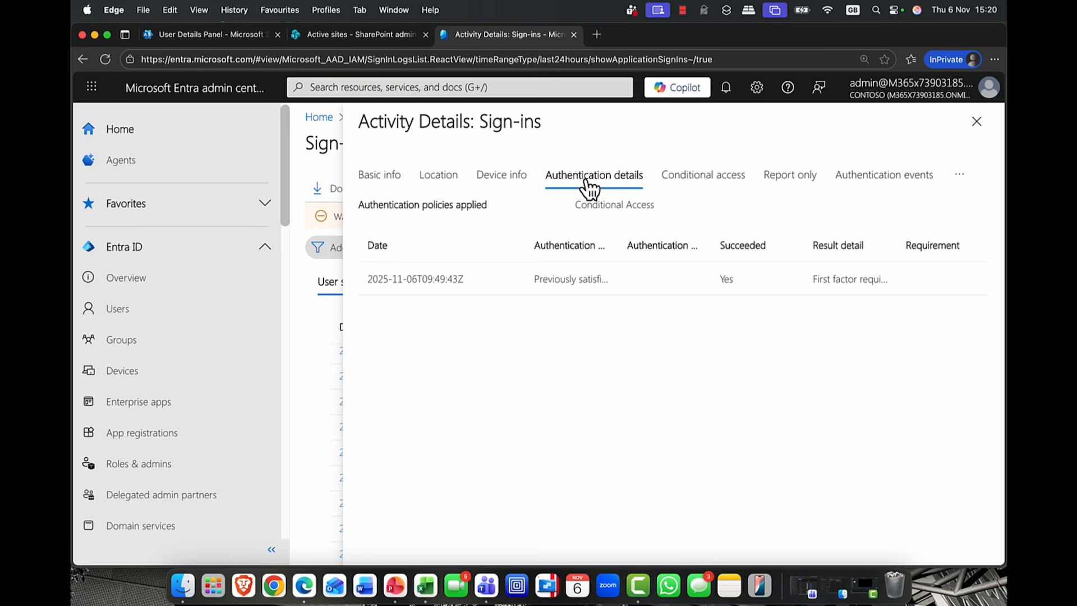
left_click(681, 191)
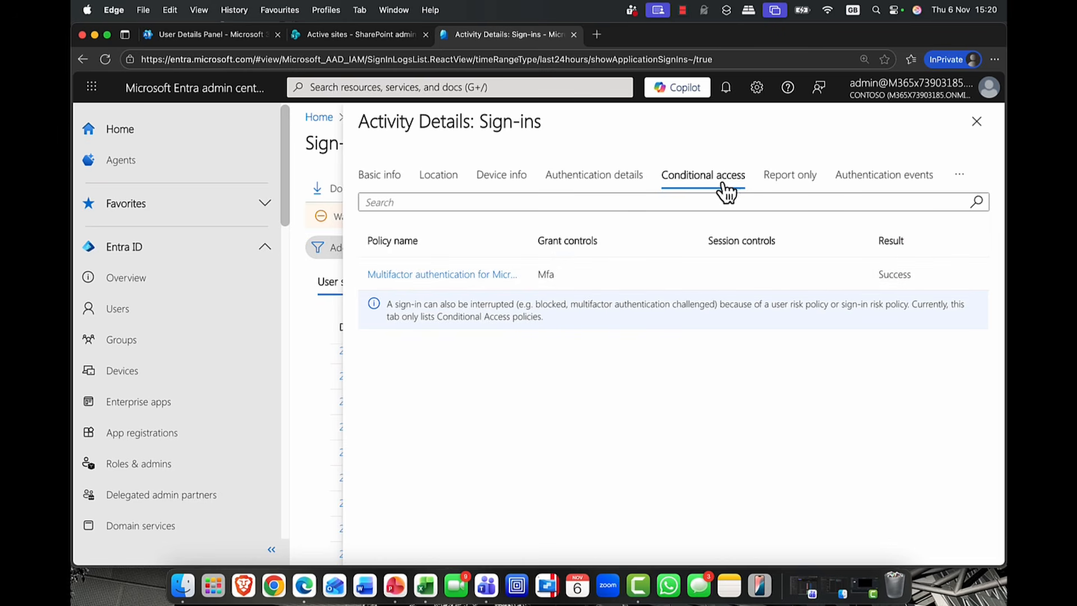
left_click(790, 186)
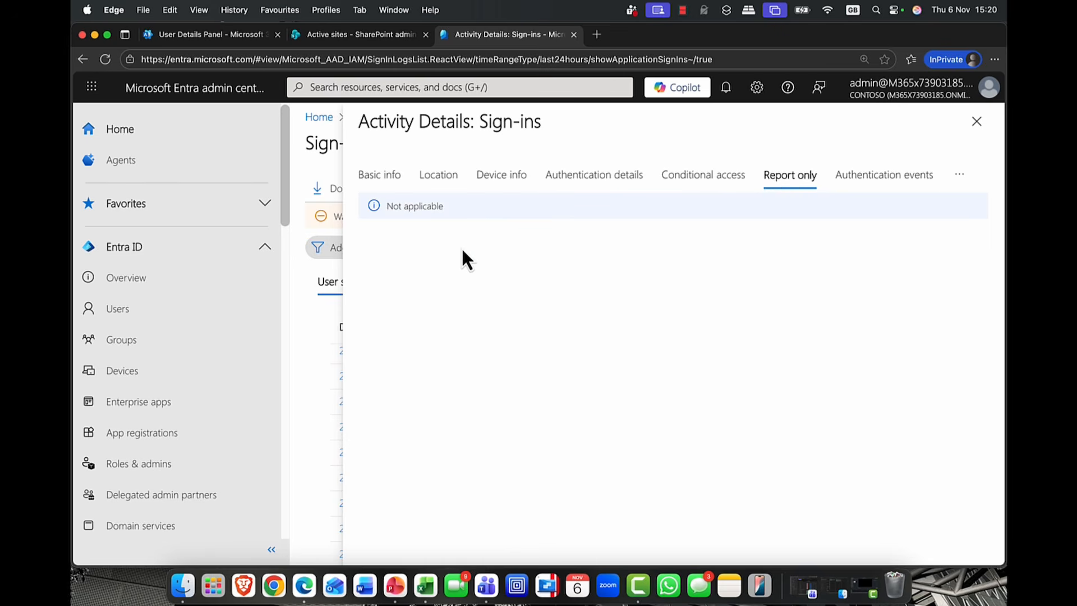
left_click(925, 184)
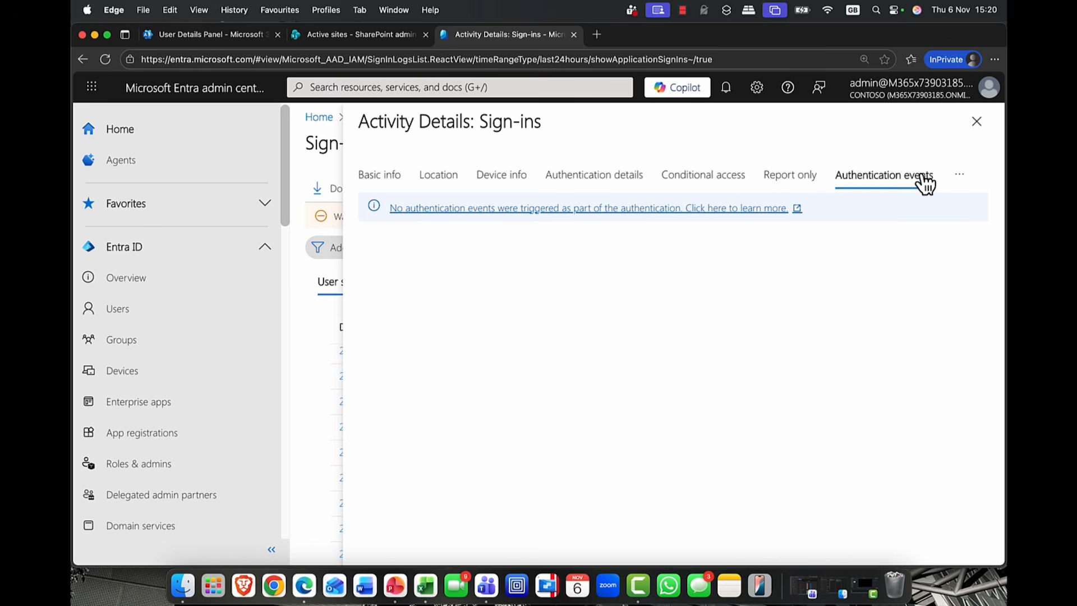
left_click(960, 175)
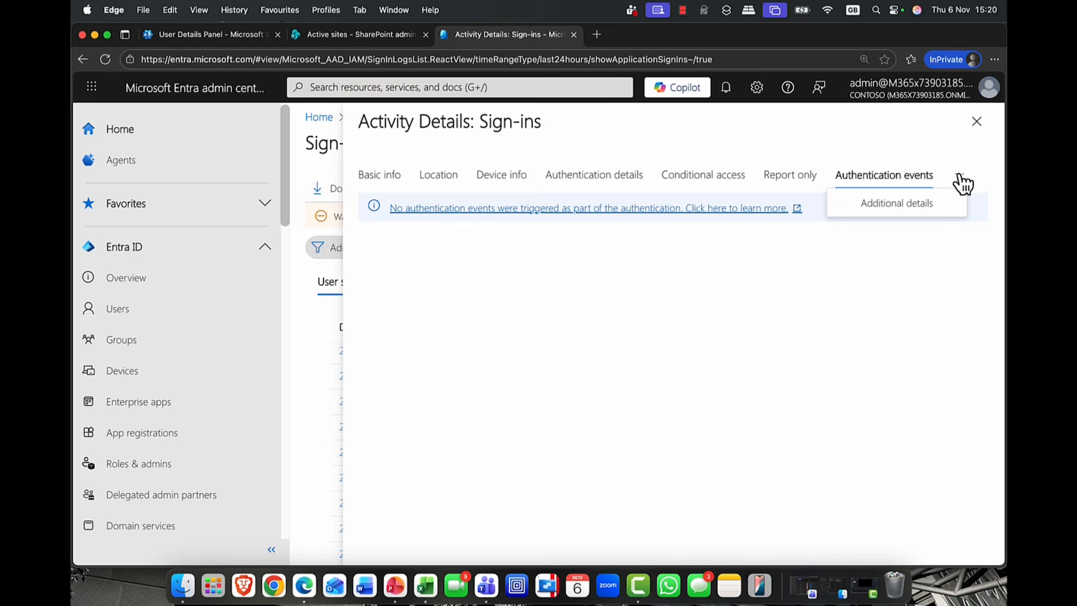
left_click(978, 124)
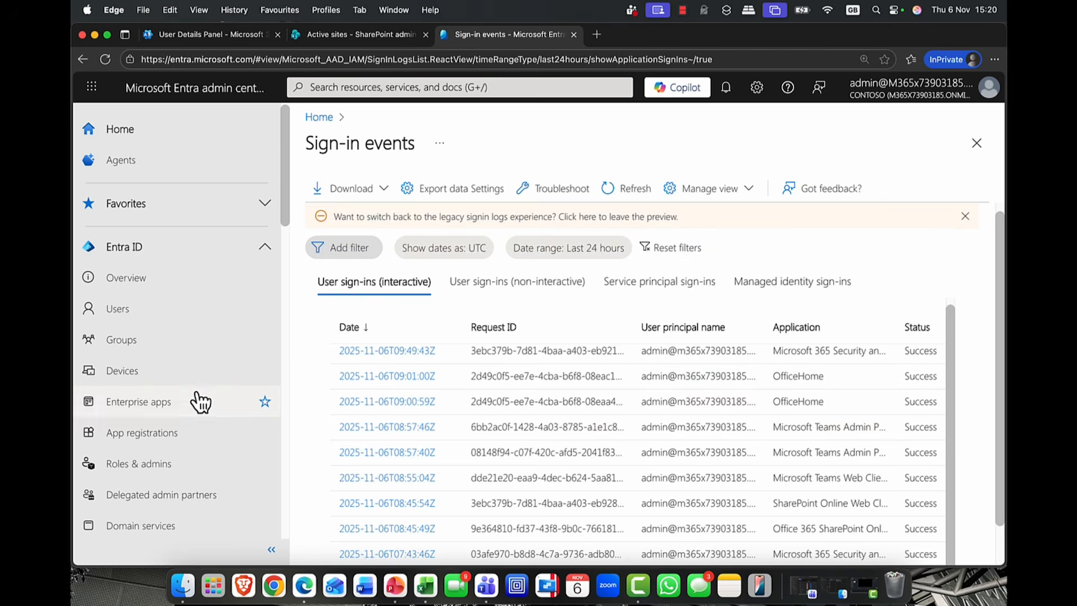
Open the Risky users report under ID Protection
scroll(198, 402, "down", 10)
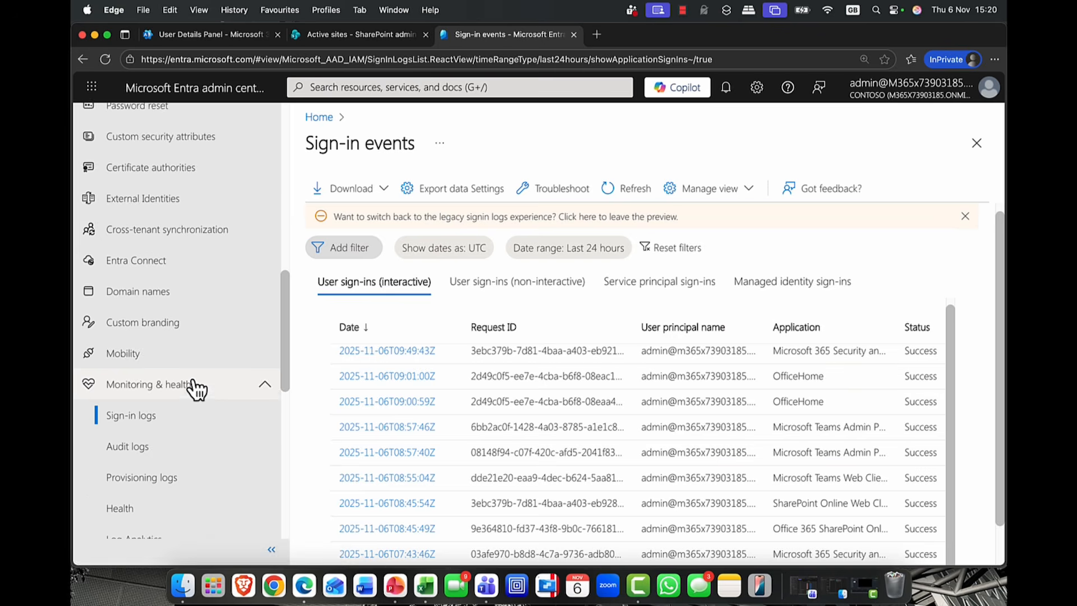
scroll(193, 387, "down", 5)
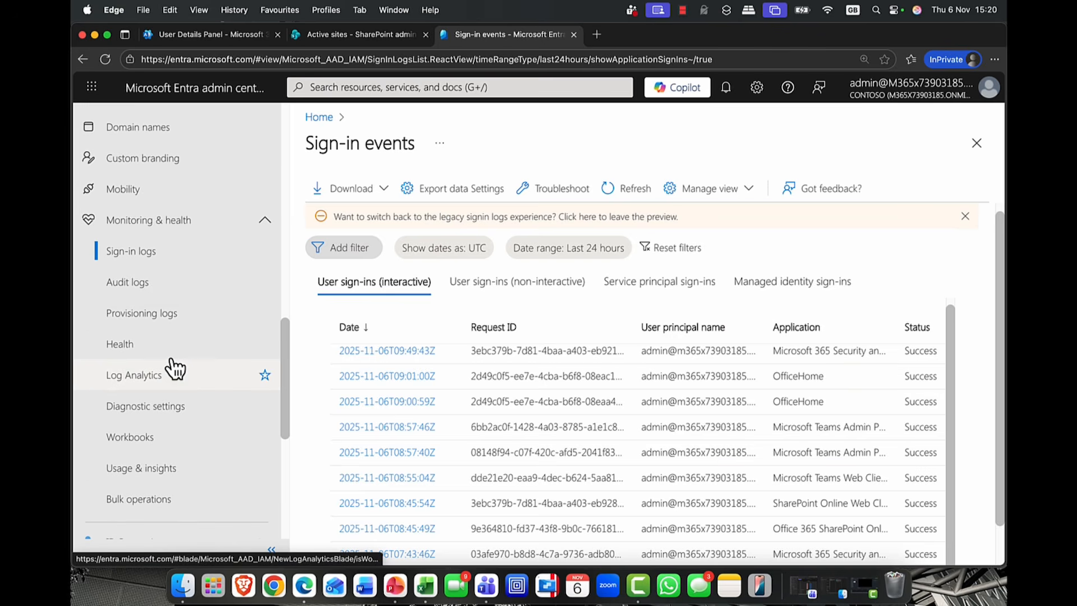
scroll(150, 331, "down", 6)
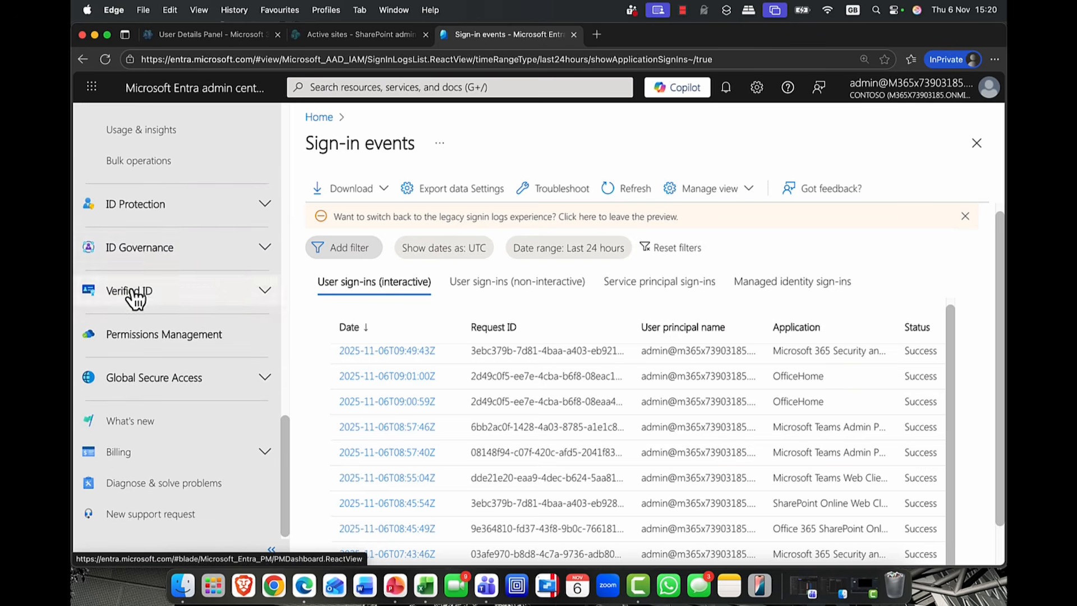
left_click(145, 207)
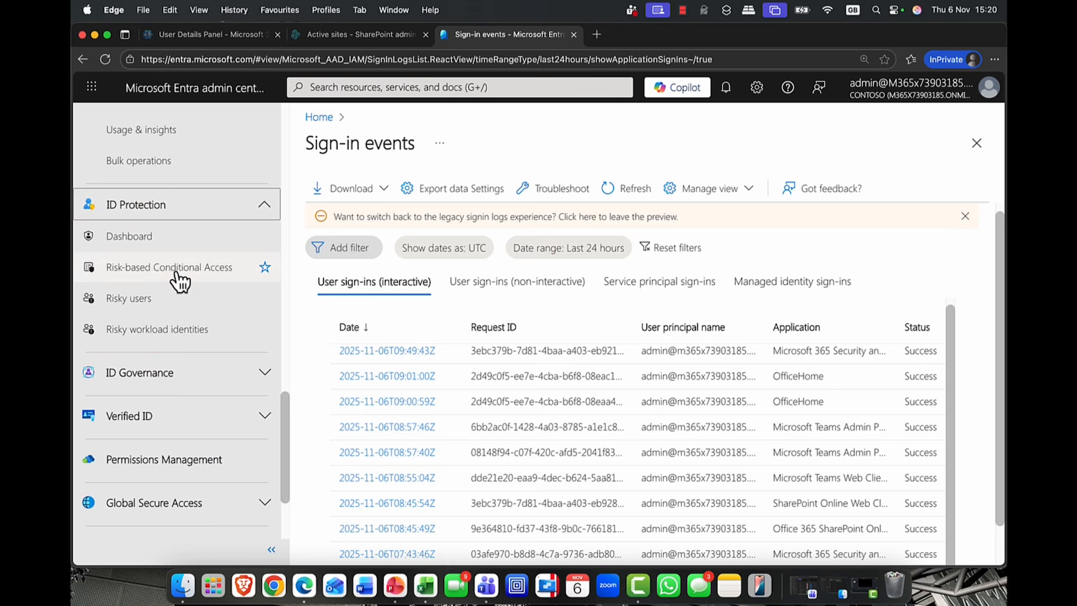
left_click(141, 303)
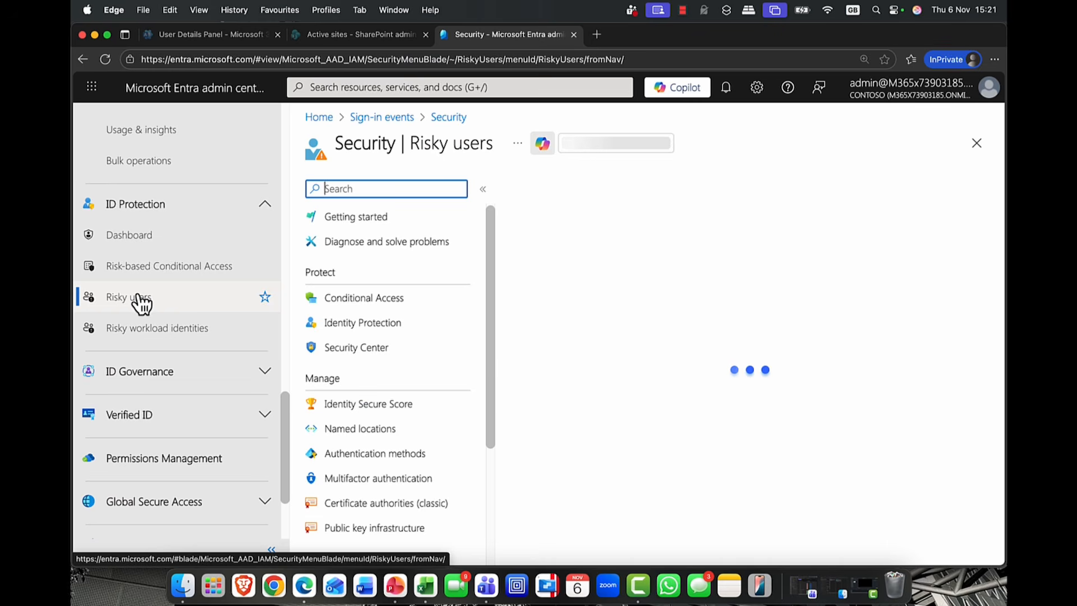
Review the Risky users report and its additional actions, and open the Risk detections report
scroll(349, 376, "down", 3)
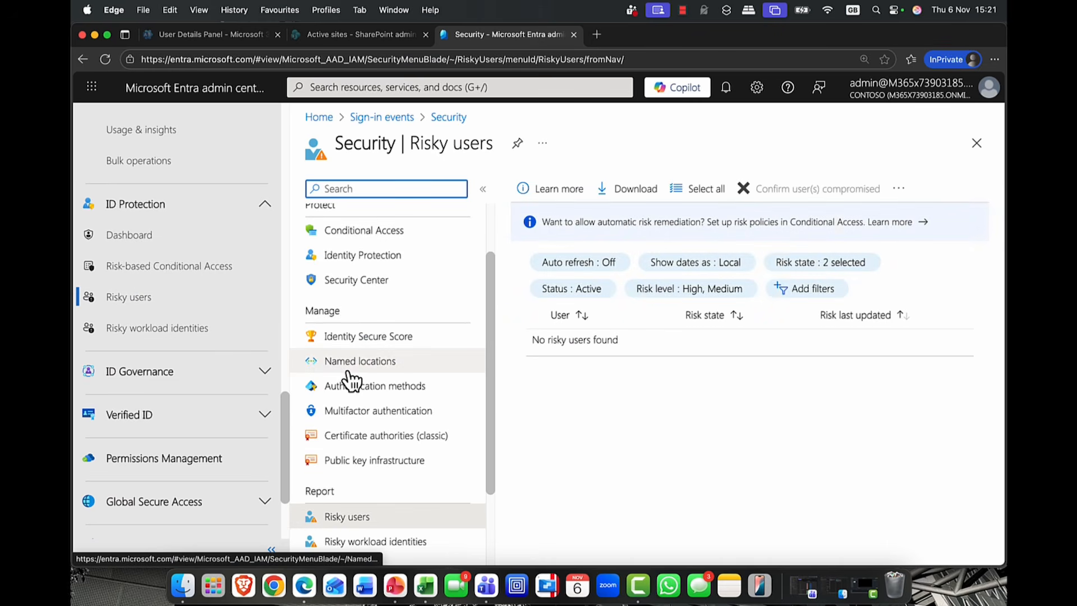
scroll(352, 381, "down", 4)
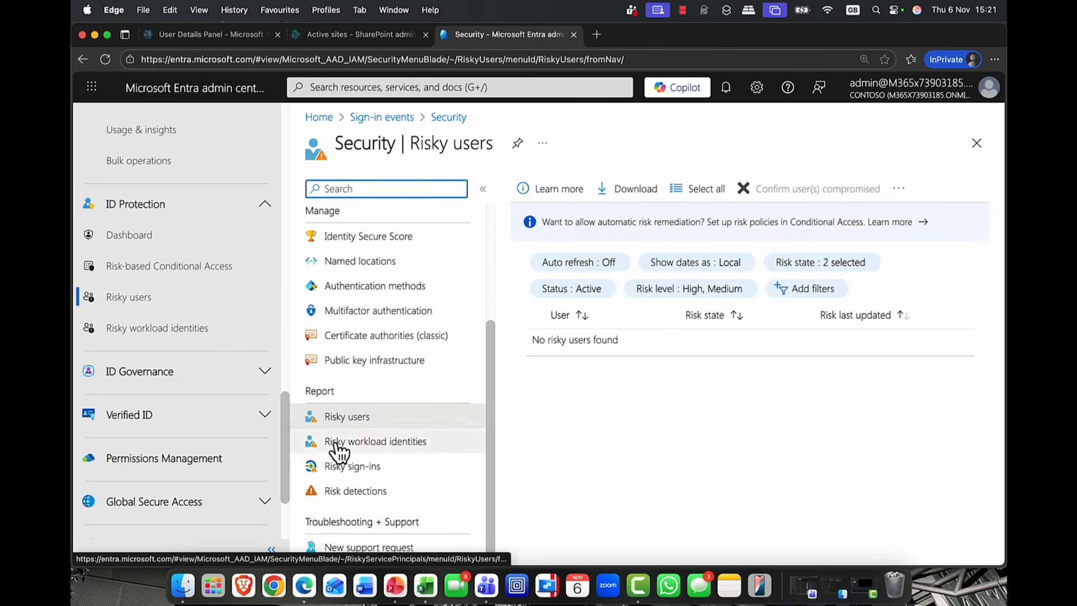
left_click(356, 429)
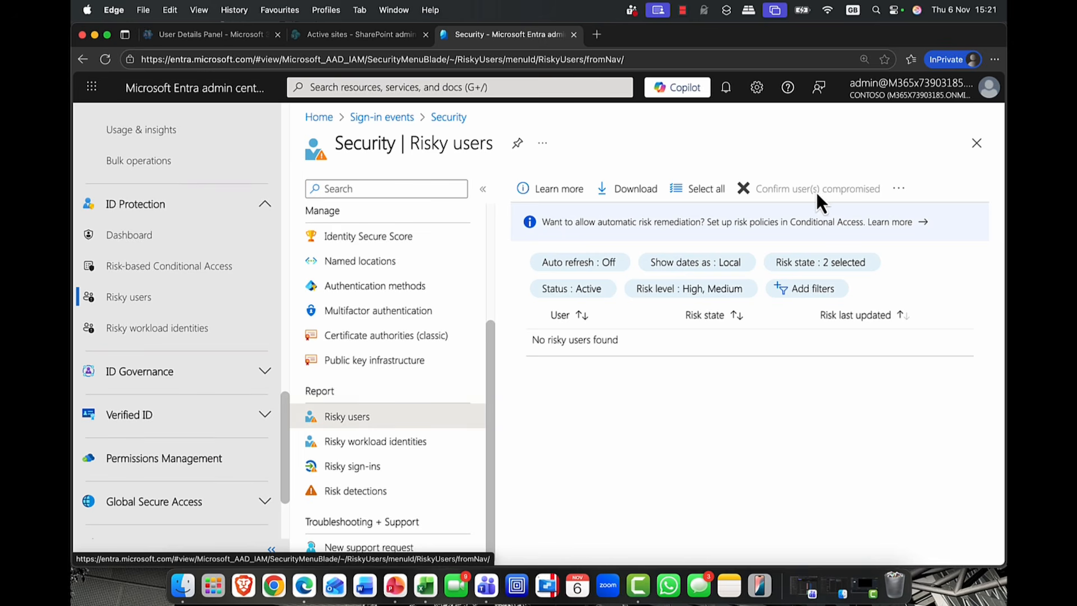
left_click(909, 192)
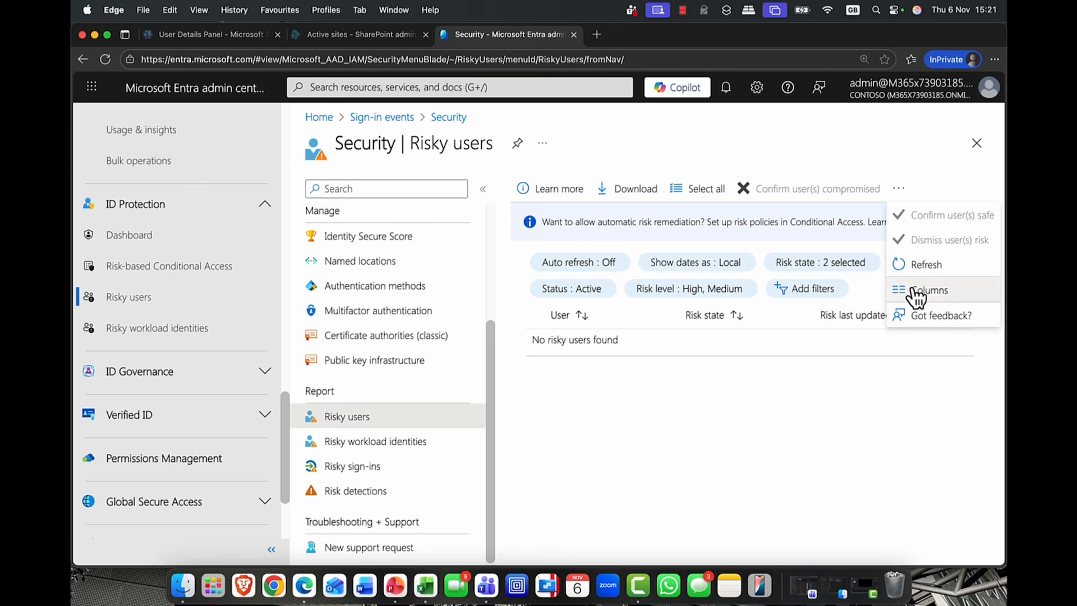
left_click(785, 163)
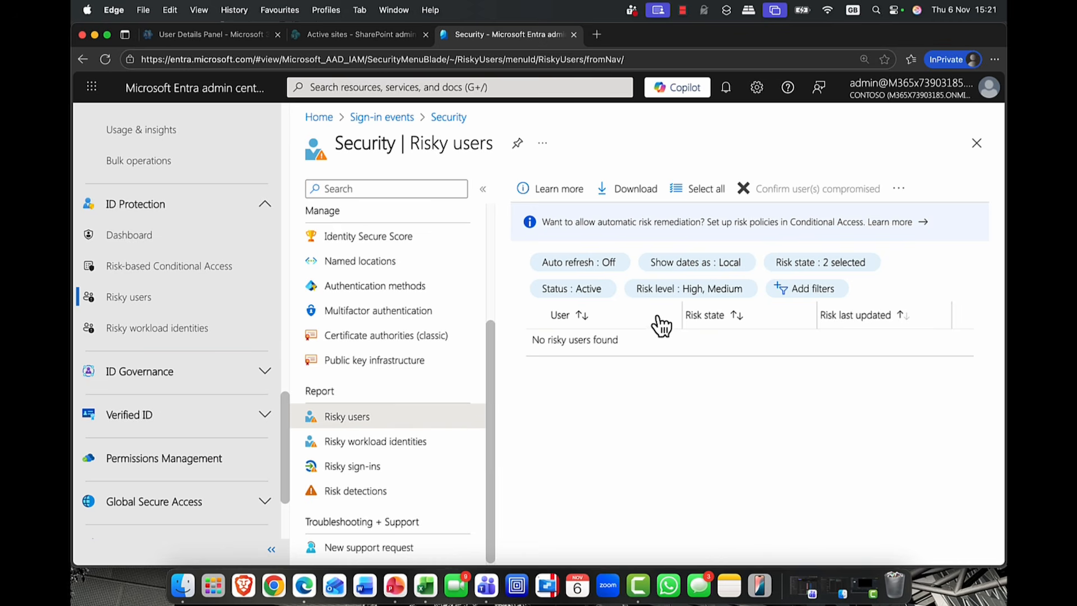
left_click(382, 489)
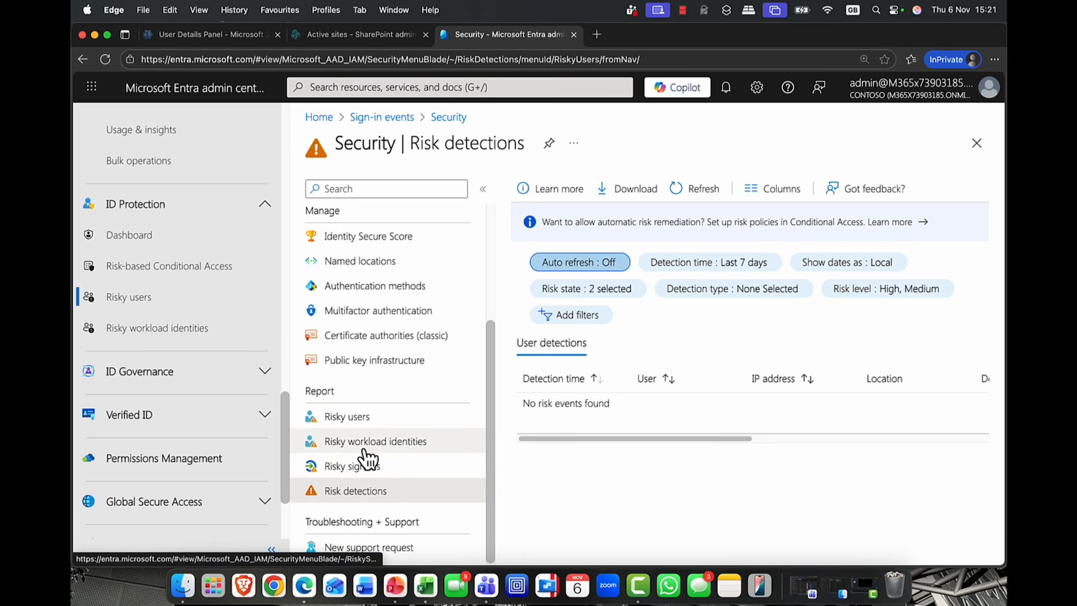
Start a new Conditional Access policy from the Conditional Access overview and name it "Oslo CA01"
scroll(331, 375, "up", 3)
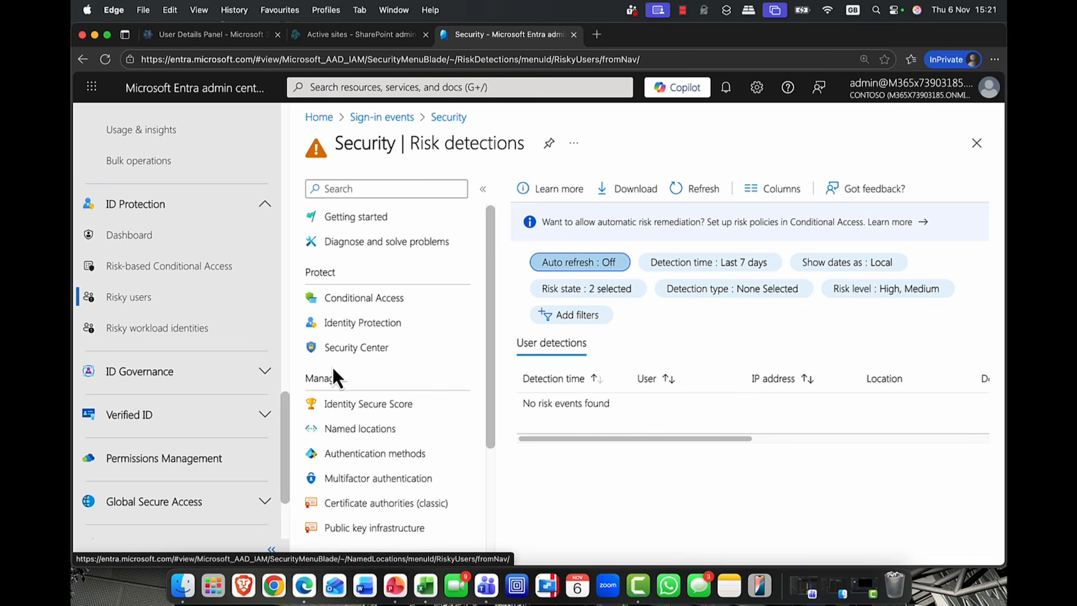
left_click(366, 299)
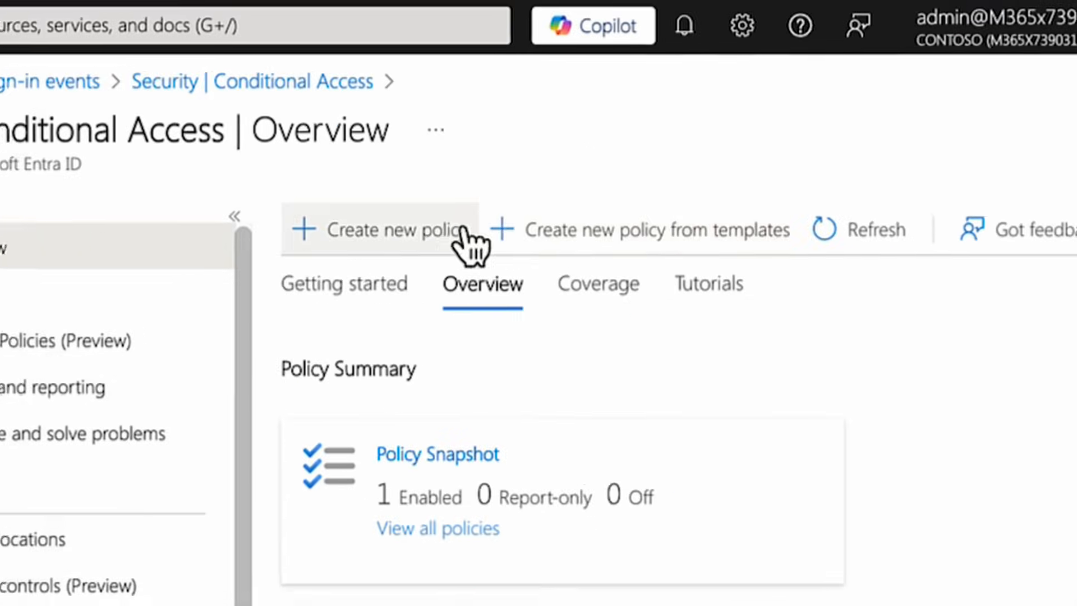
left_click(377, 236)
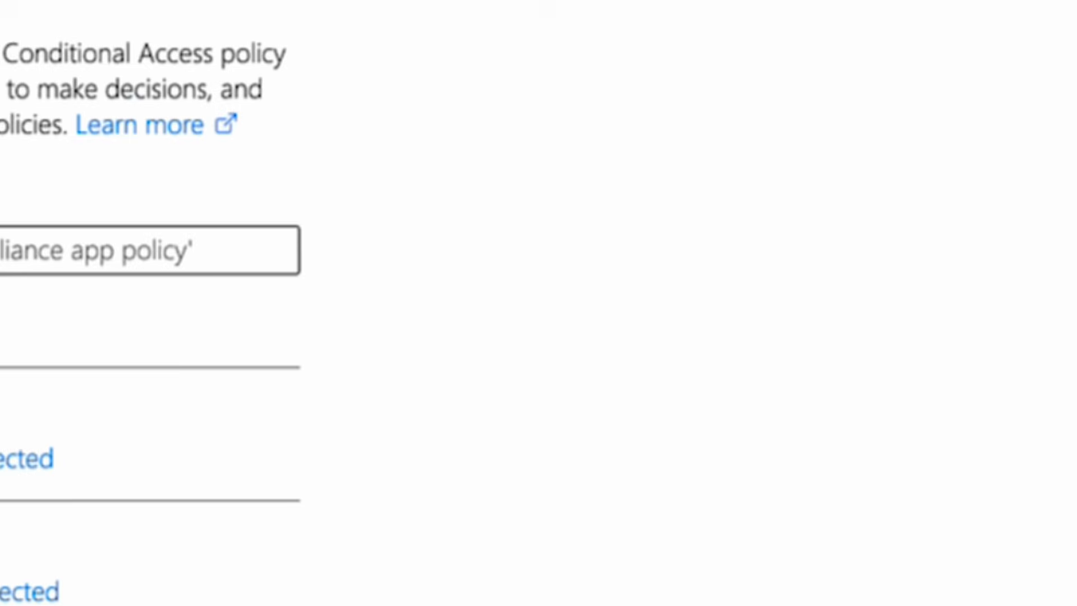
left_click(355, 205)
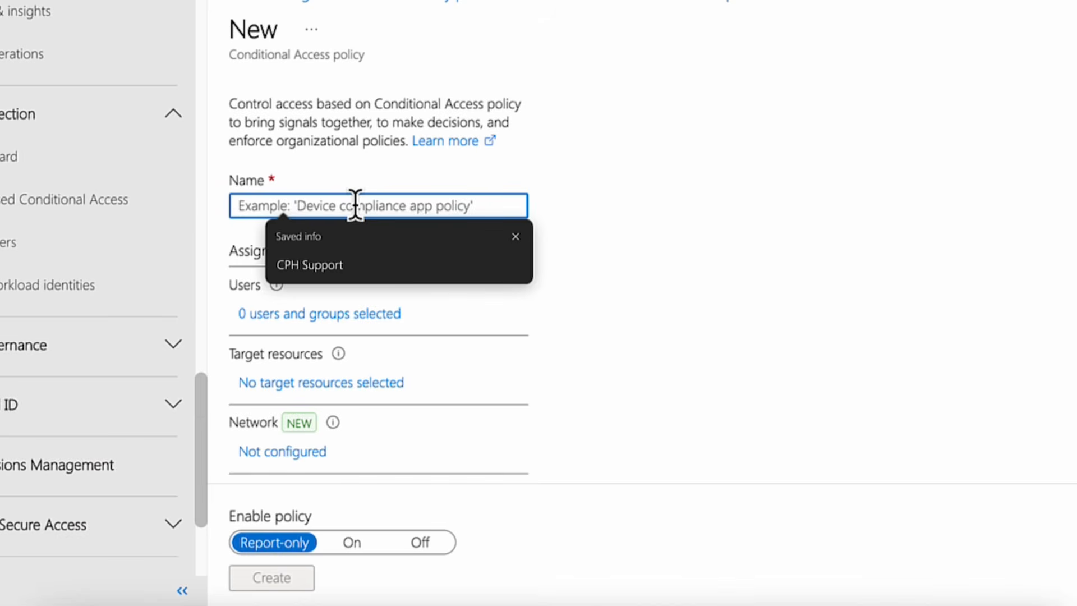
type("Oslo ")
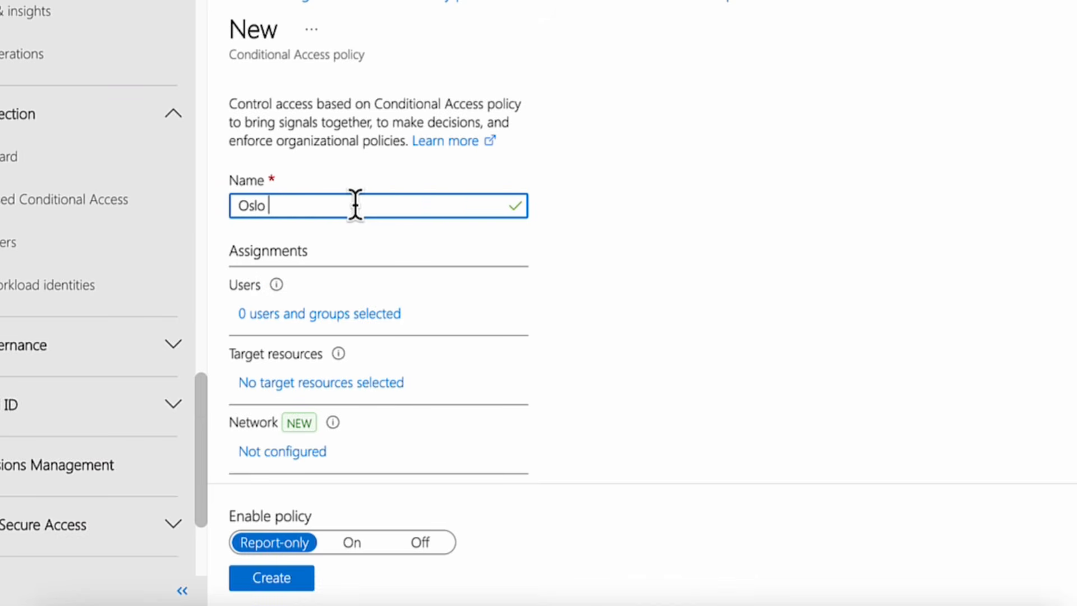
type("CA01")
Limit the policy's user assignment to selected users and groups, and include the Sales Team group
left_click(335, 317)
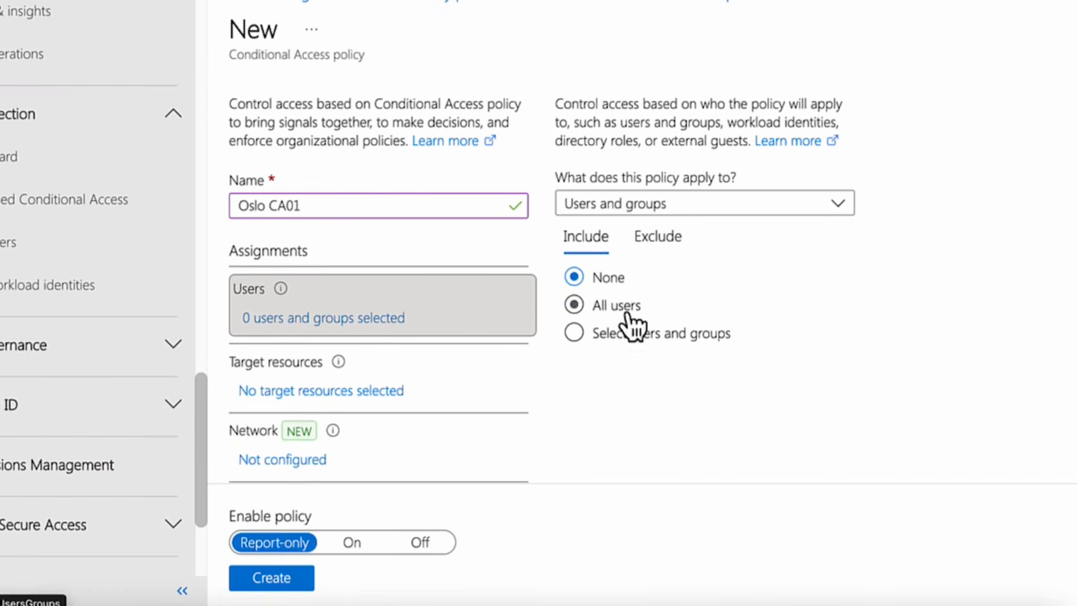
left_click(618, 335)
left_click(619, 442)
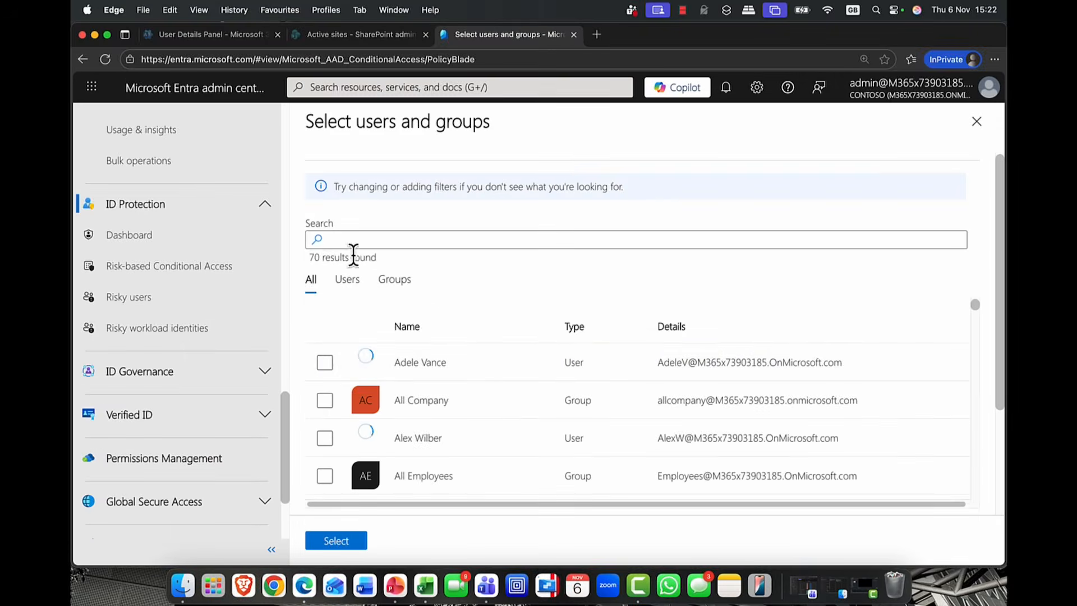
left_click(300, 162)
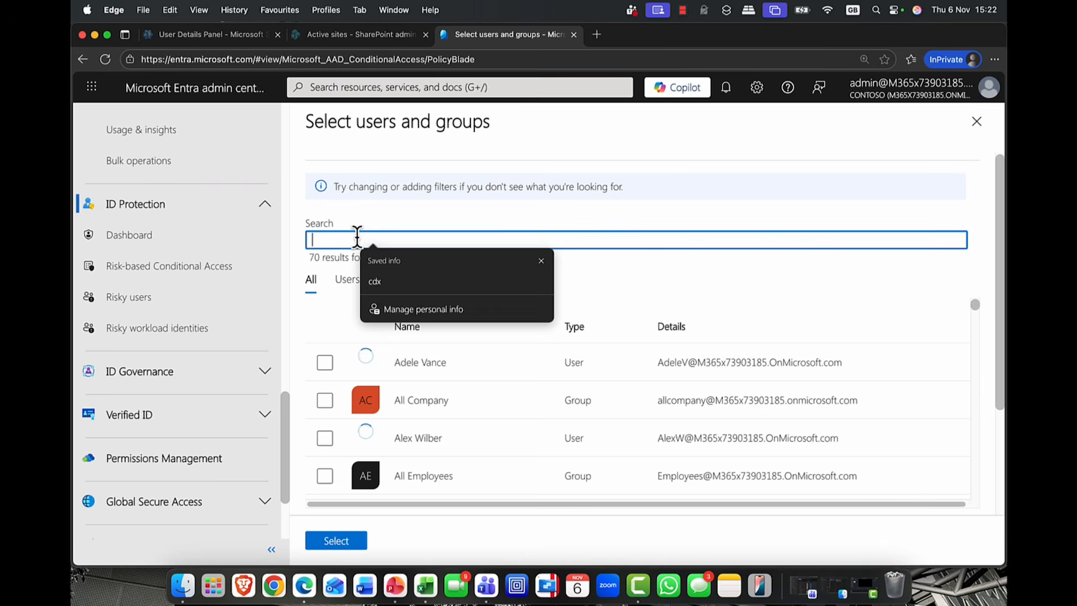
type("sales")
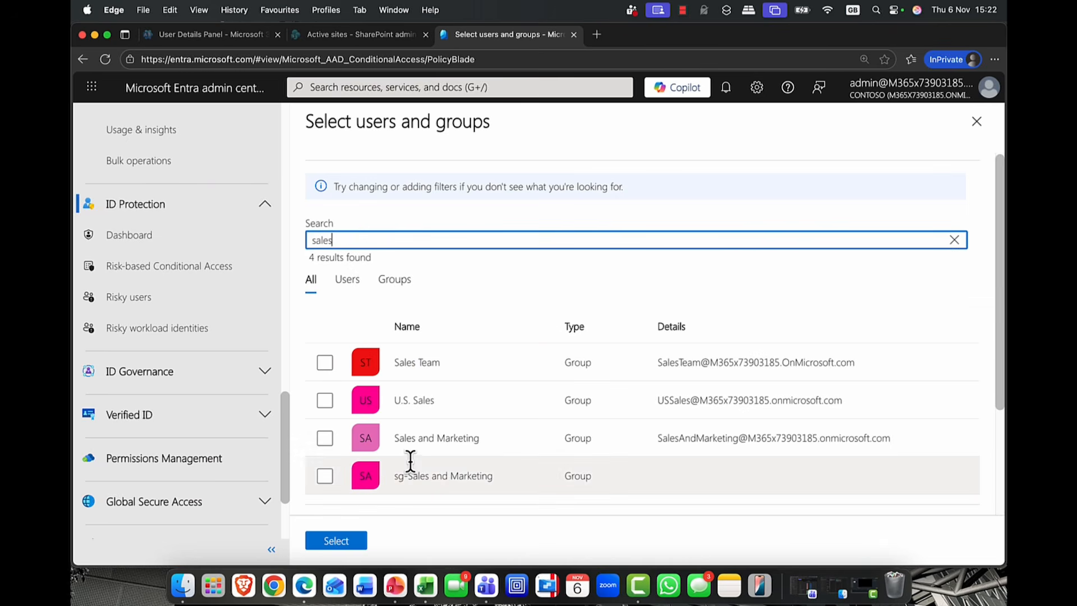
scroll(409, 457, "down", 3)
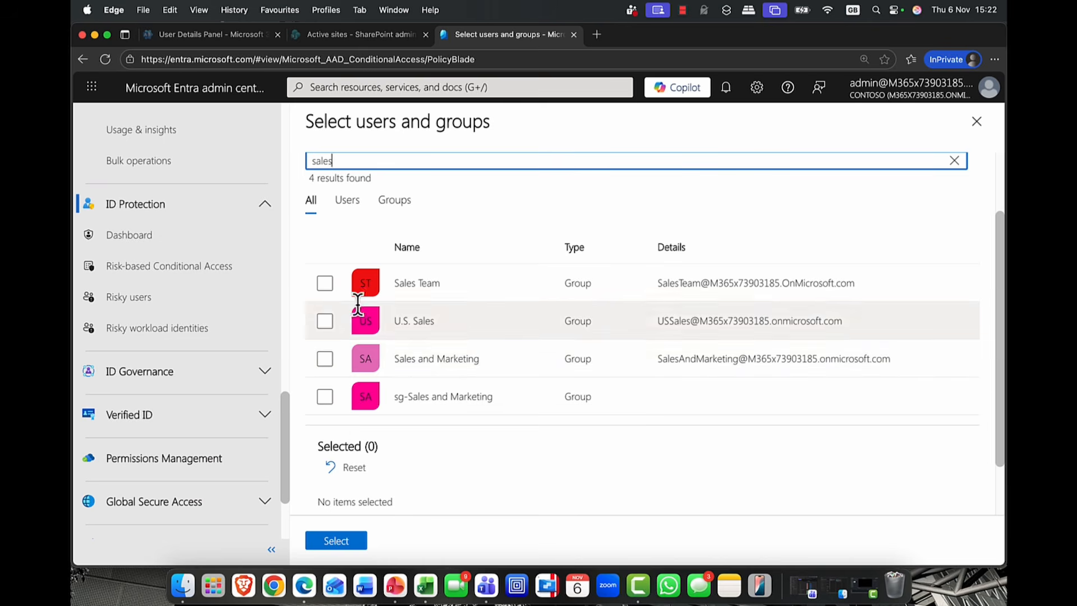
left_click(325, 283)
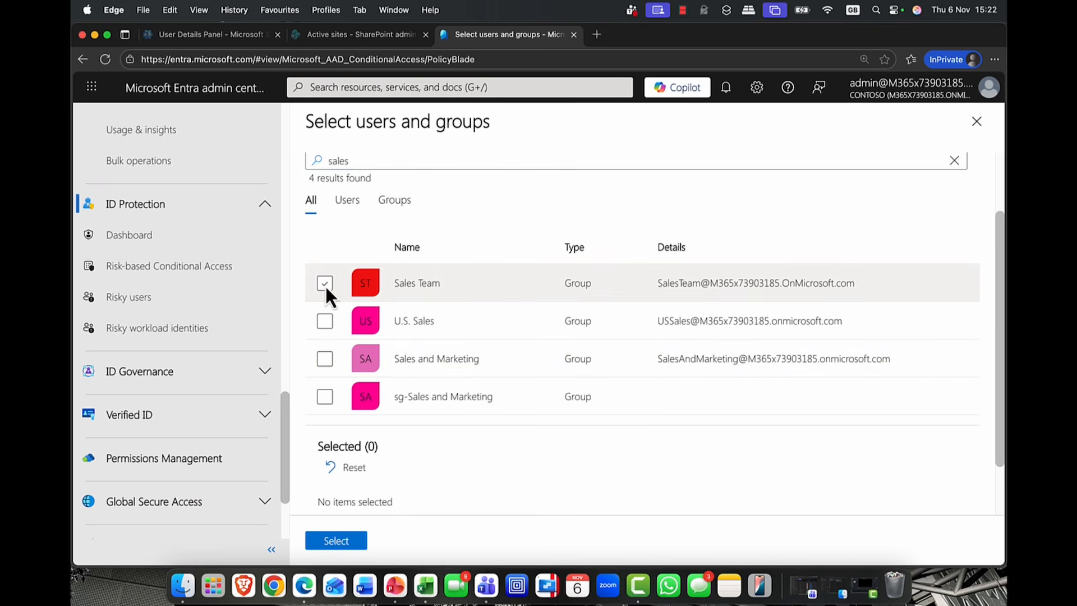
left_click(349, 541)
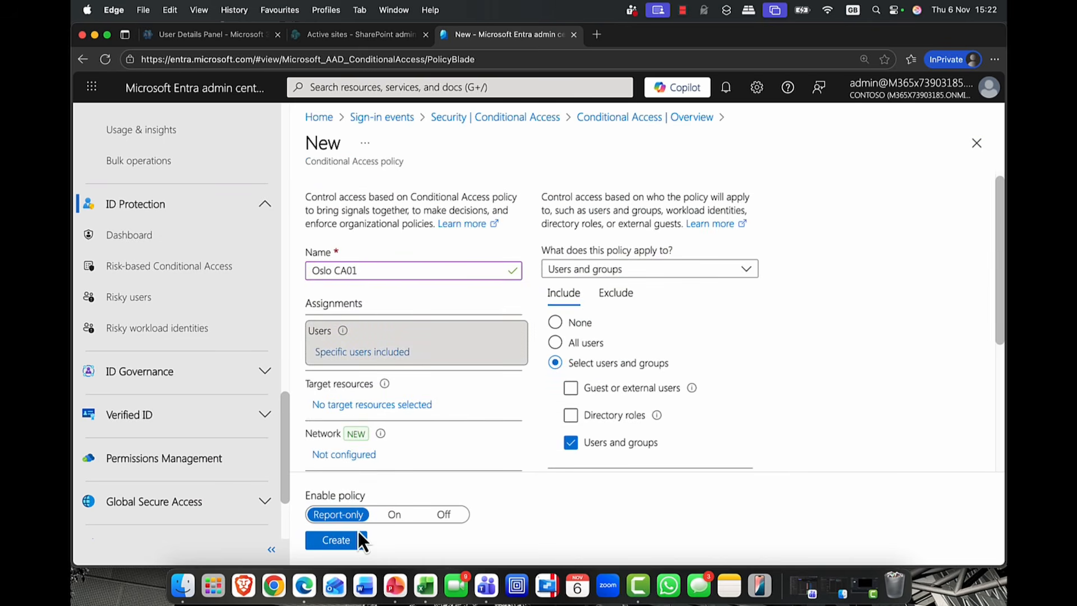
Set the policy's target resources to include only selected resources
scroll(489, 429, "down", 1)
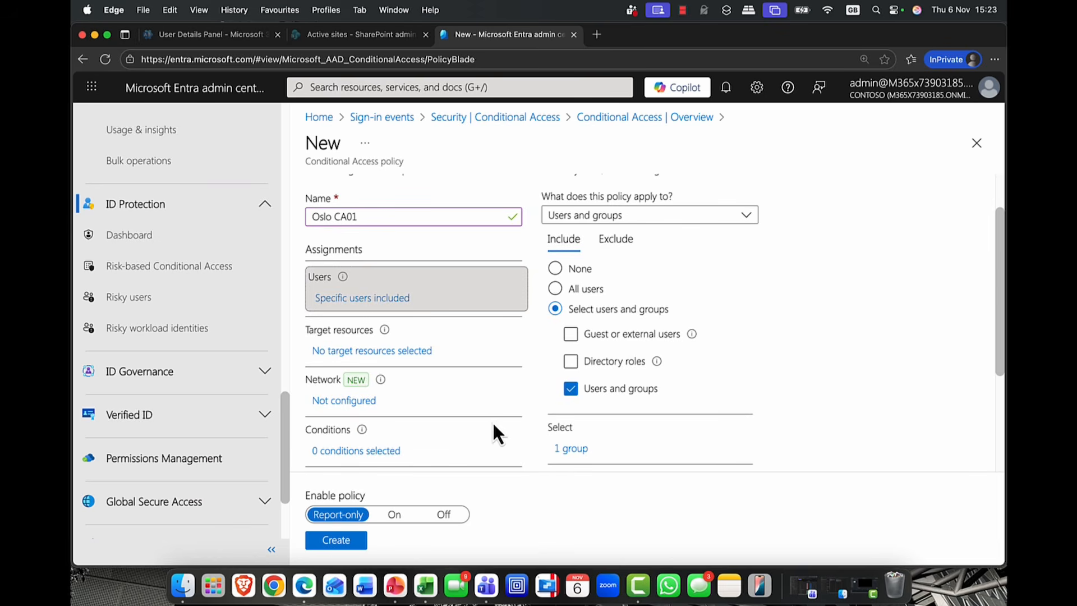
left_click(397, 353)
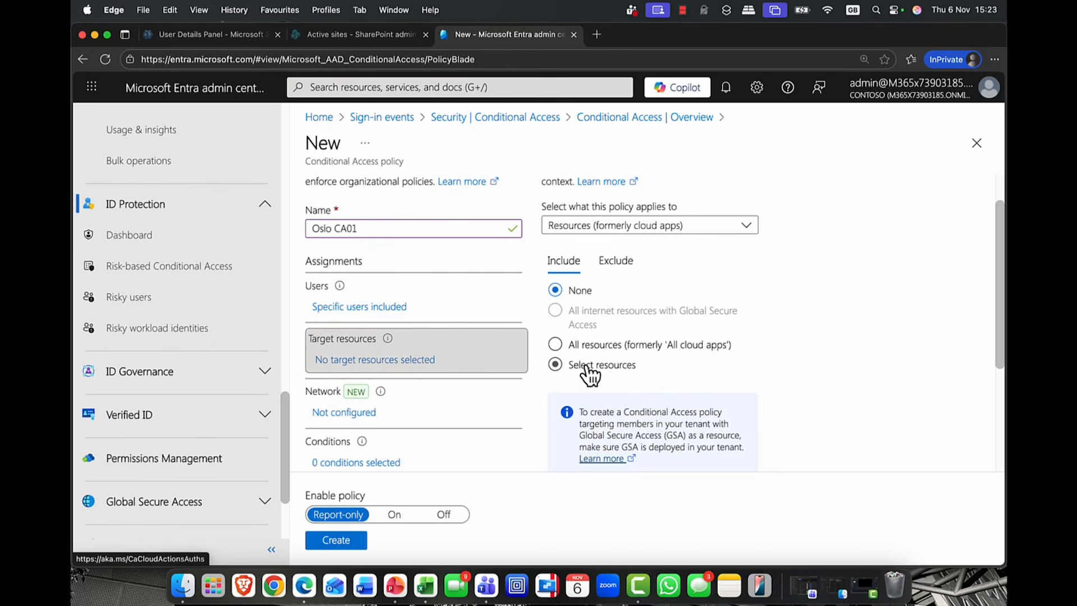
scroll(452, 376, "down", 3)
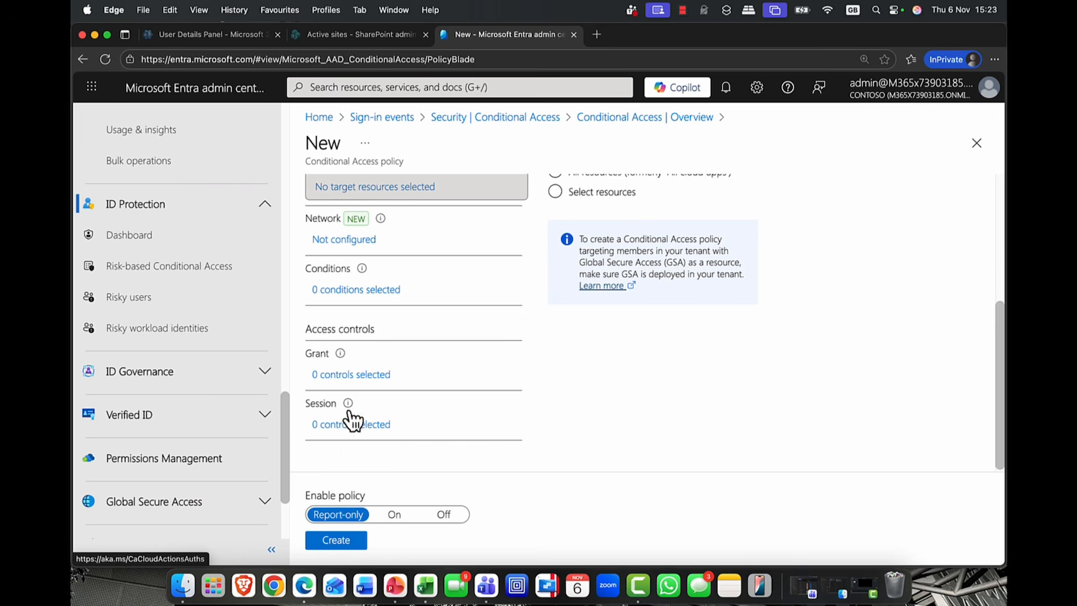
scroll(587, 360, "up", 5)
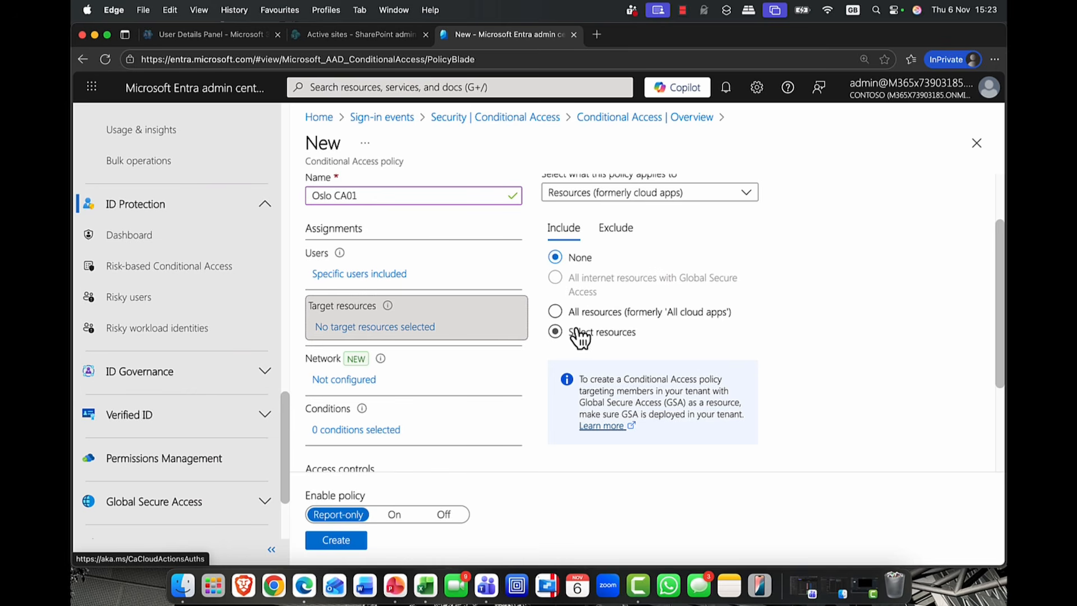
scroll(580, 337, "up", 3)
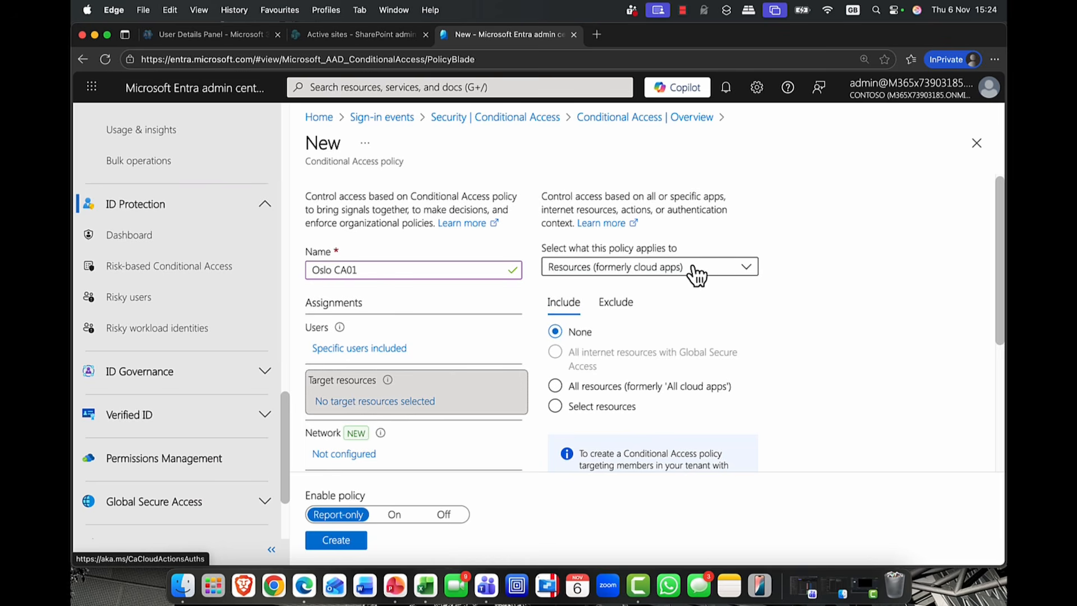
left_click(584, 408)
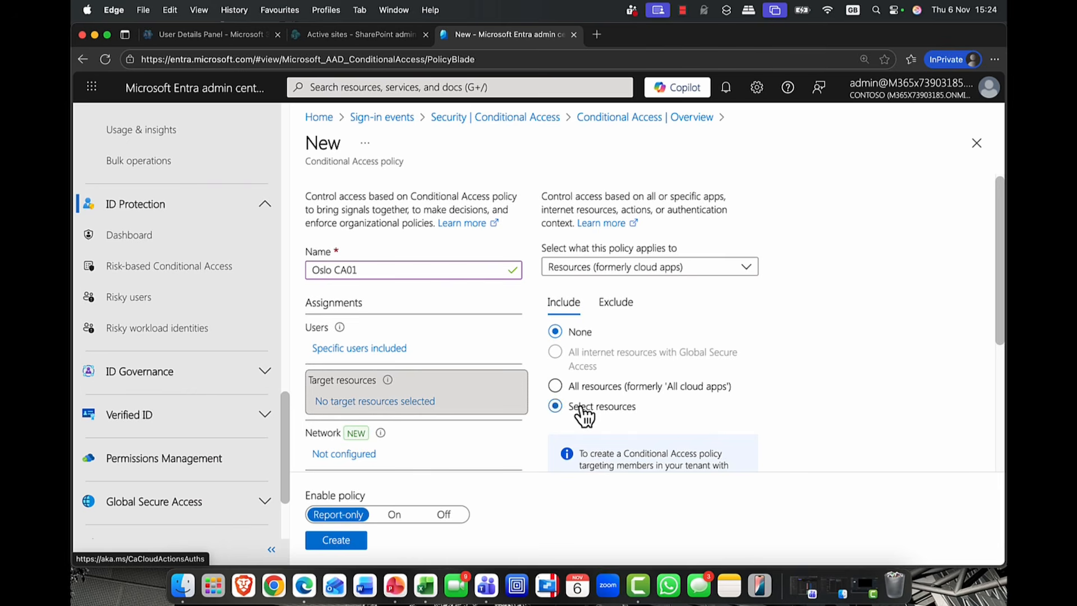
scroll(586, 414, "down", 1)
scroll(585, 405, "down", 1)
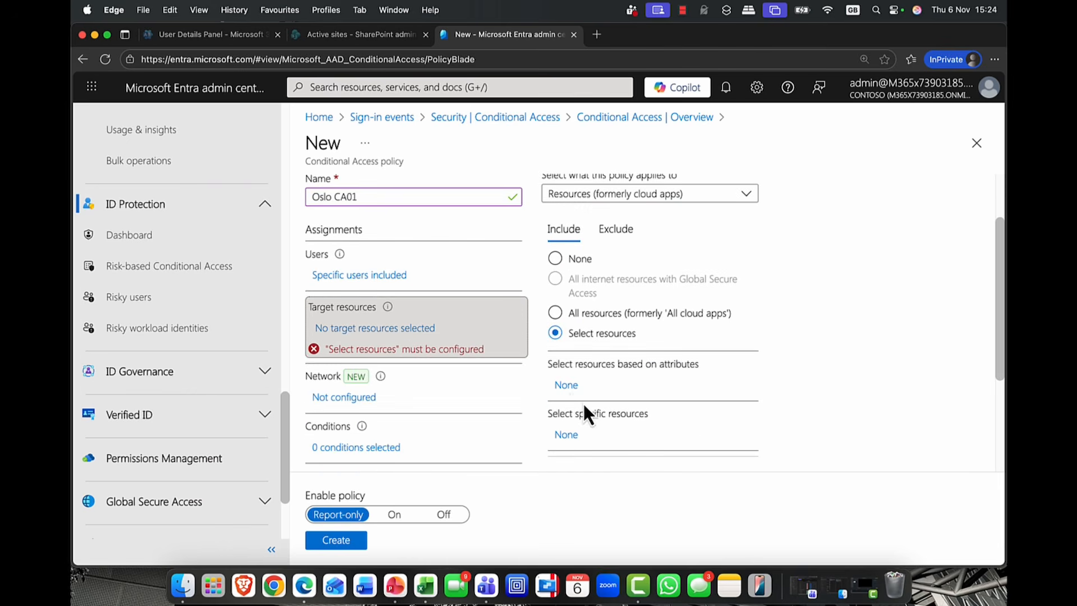
Add Microsoft Admin Portals and Office 365 as the policy's specific target resources
left_click(566, 436)
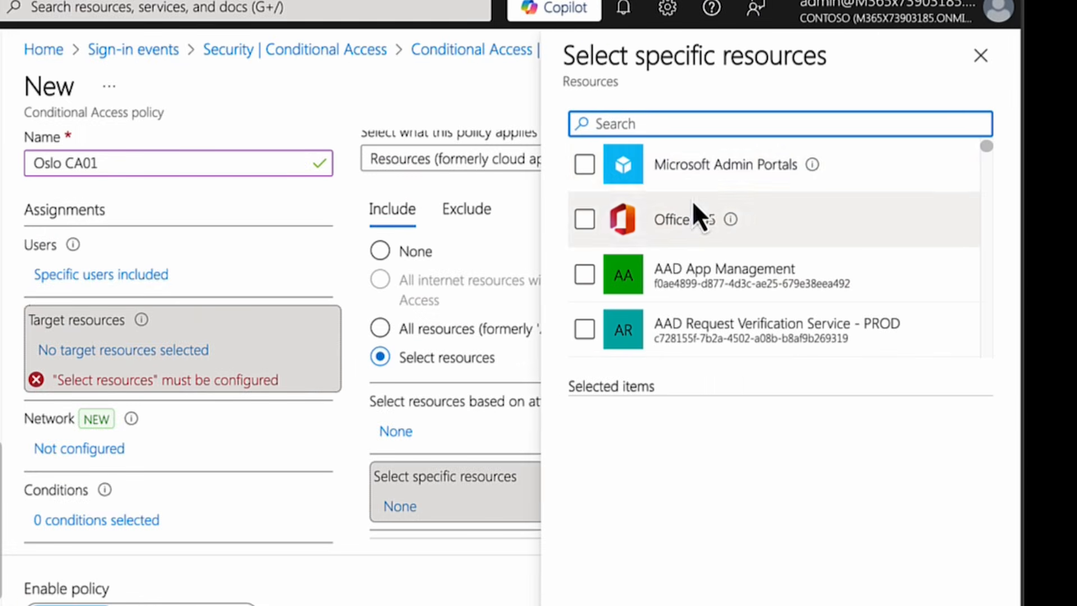
left_click(587, 165)
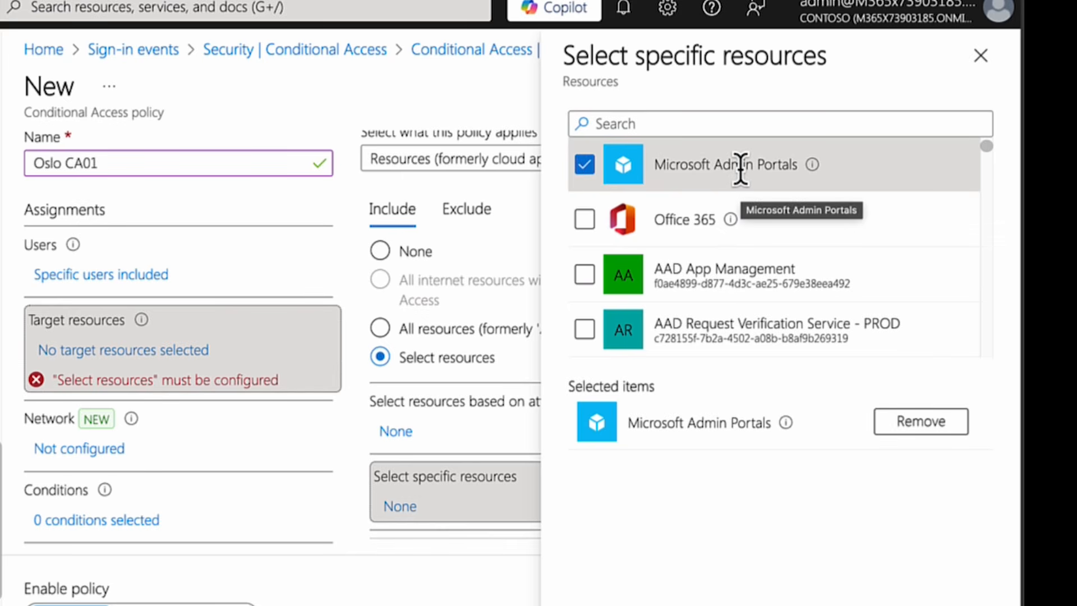
left_click(592, 224)
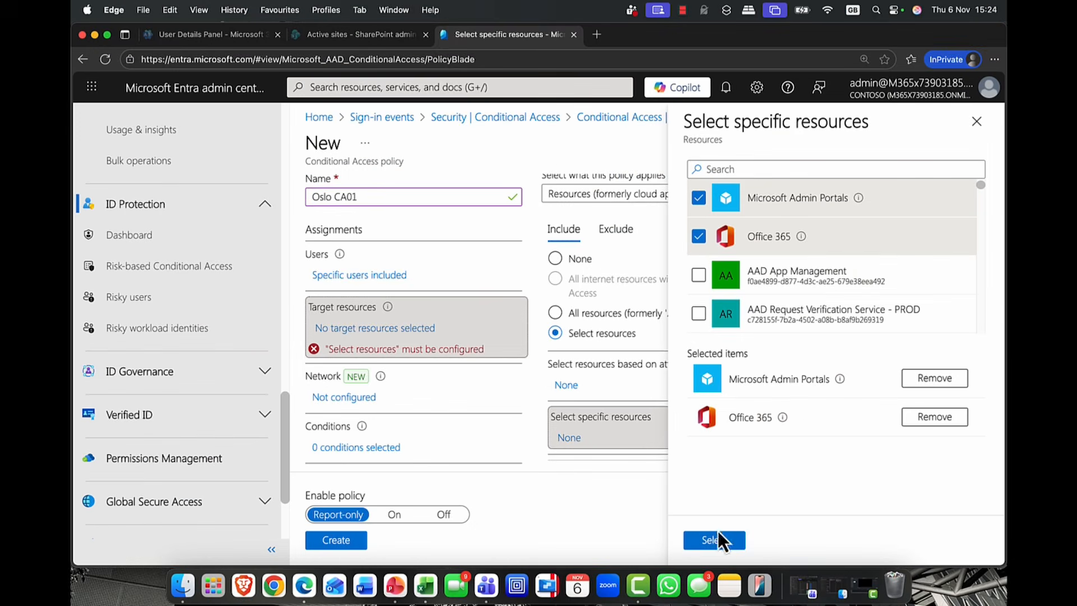
left_click(714, 540)
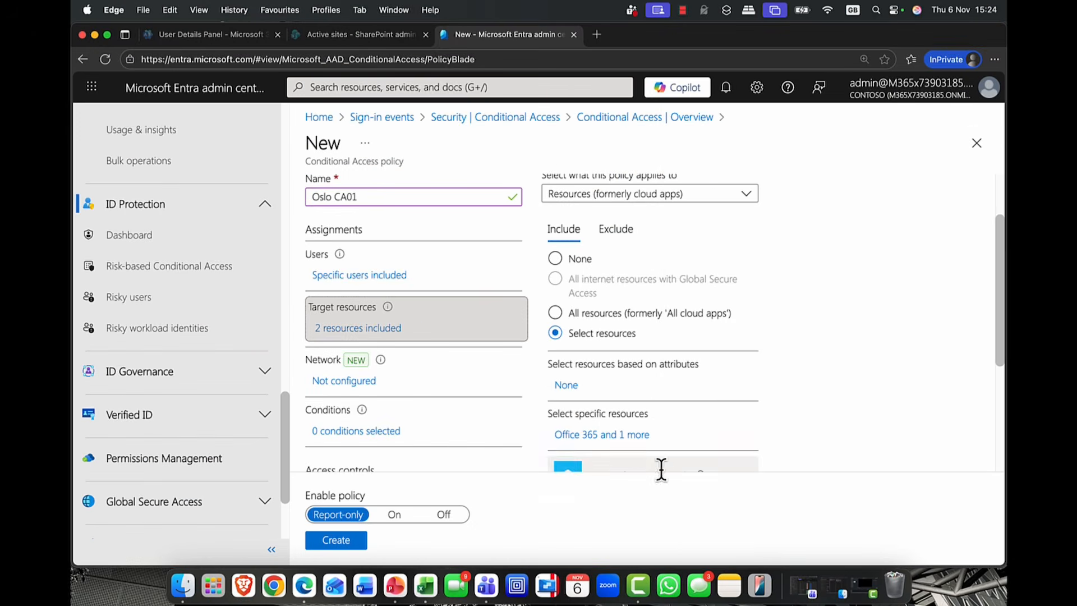
scroll(662, 469, "down", 5)
scroll(668, 471, "down", 1)
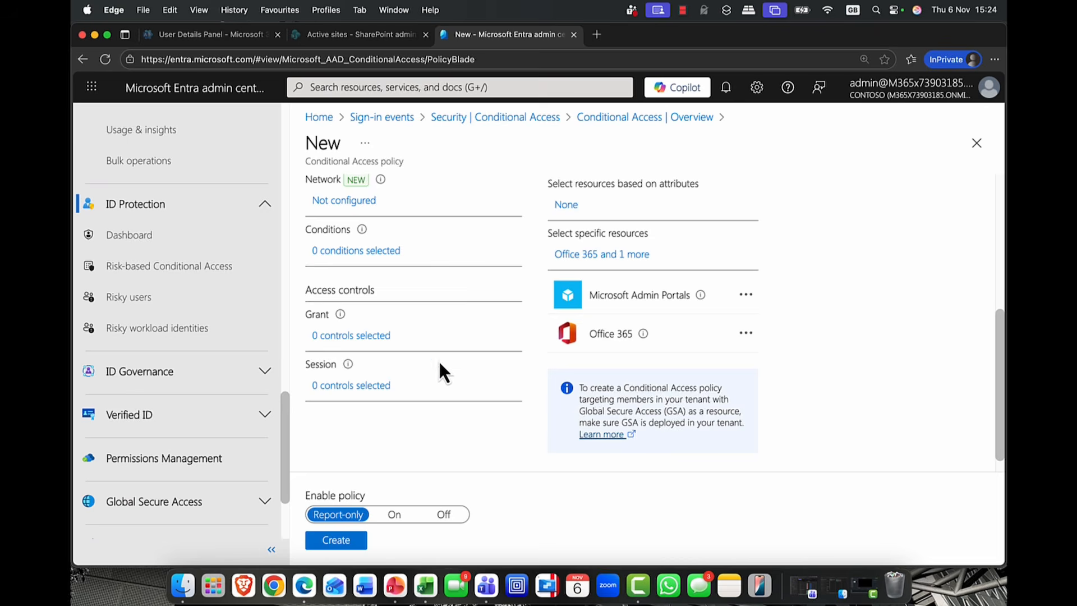
Review the network assignment options available for the policy
scroll(393, 336, "up", 4)
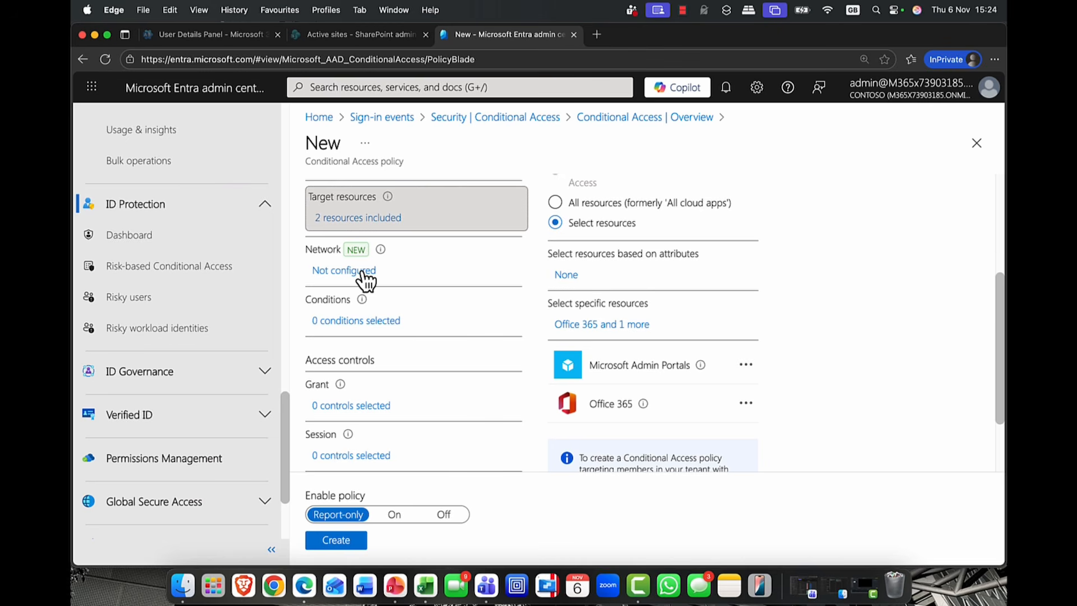
left_click(364, 272)
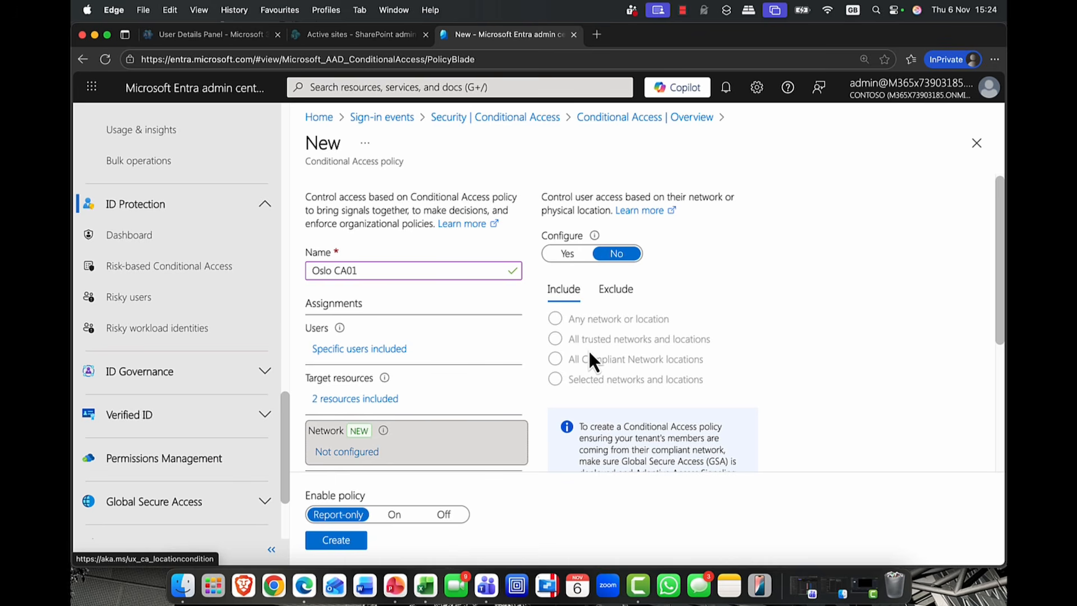
scroll(587, 351, "down", 1)
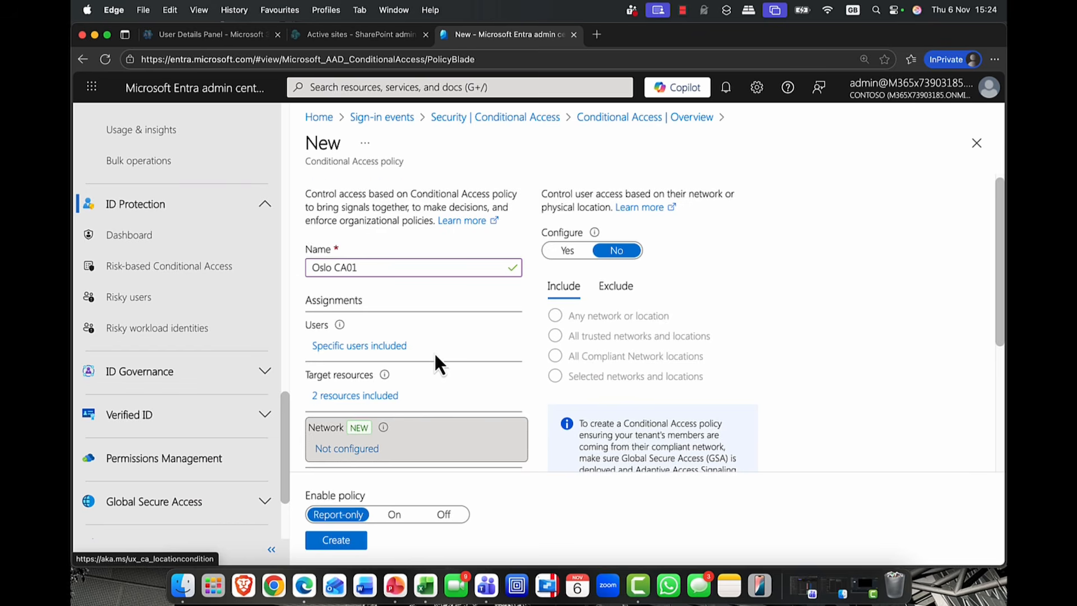
scroll(434, 352, "down", 5)
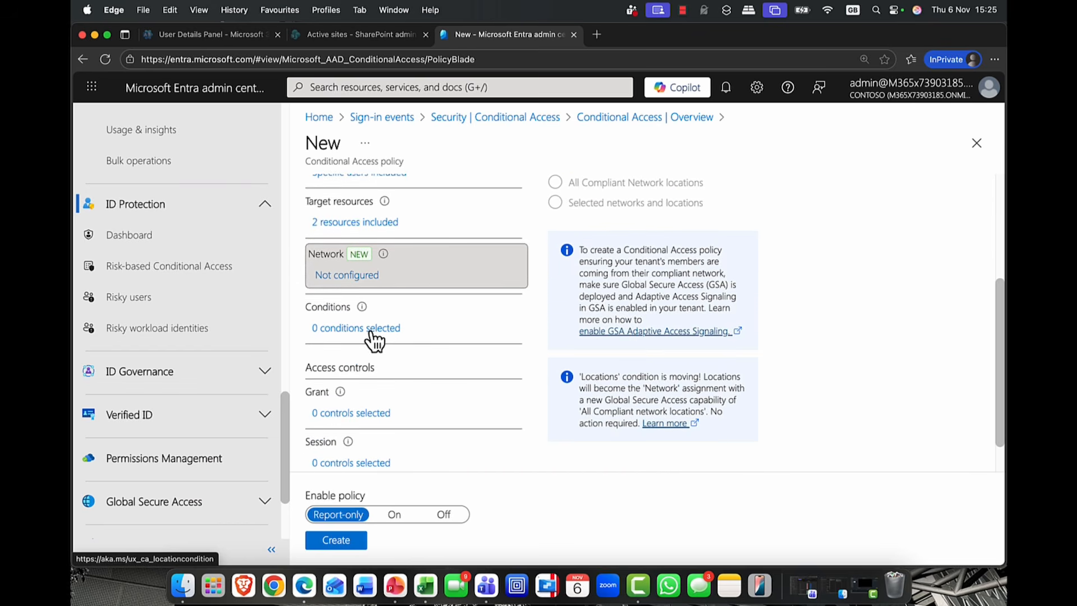
Enable the policy's user risk condition and include two user risk levels
left_click(371, 332)
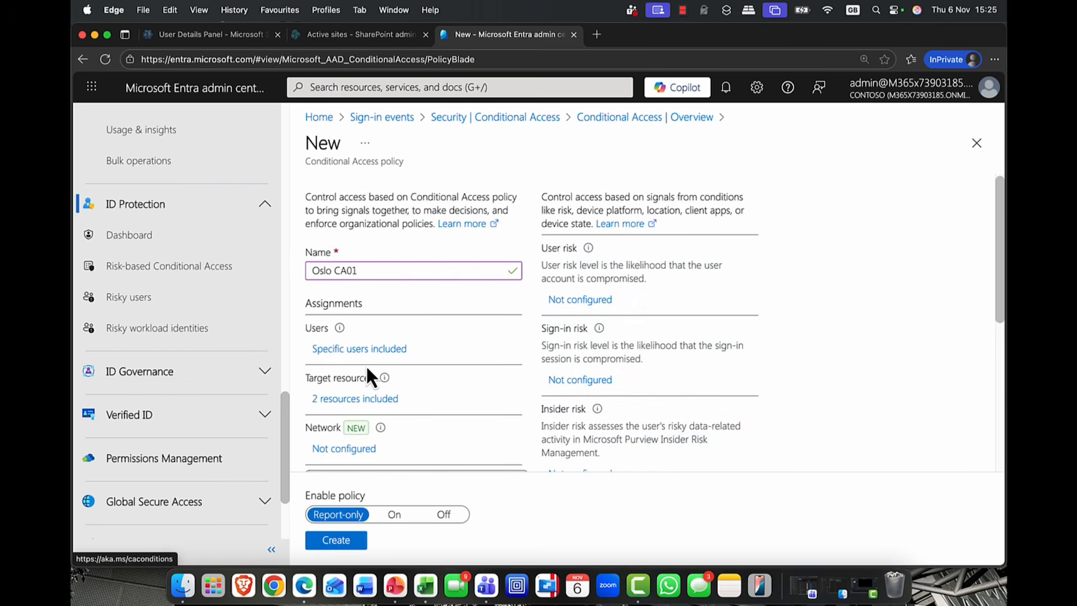
scroll(368, 371, "down", 3)
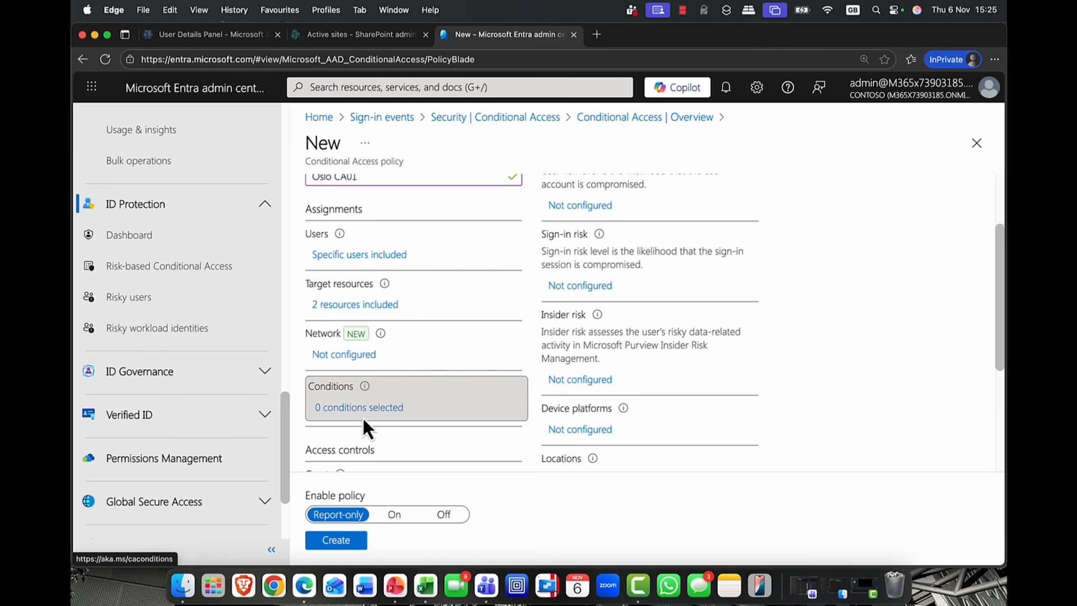
scroll(571, 302, "up", 3)
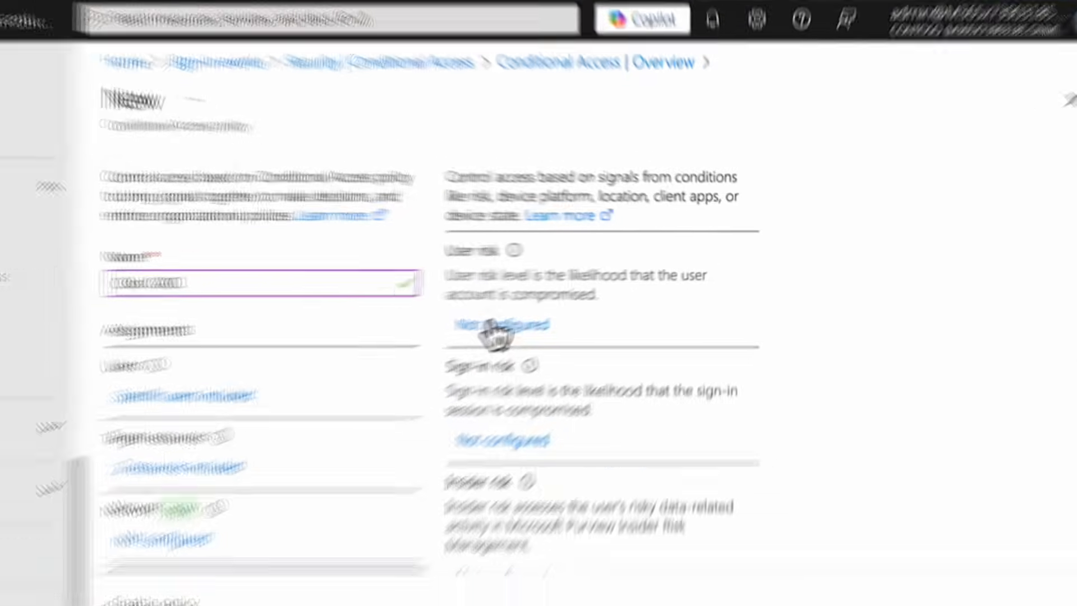
left_click(581, 299)
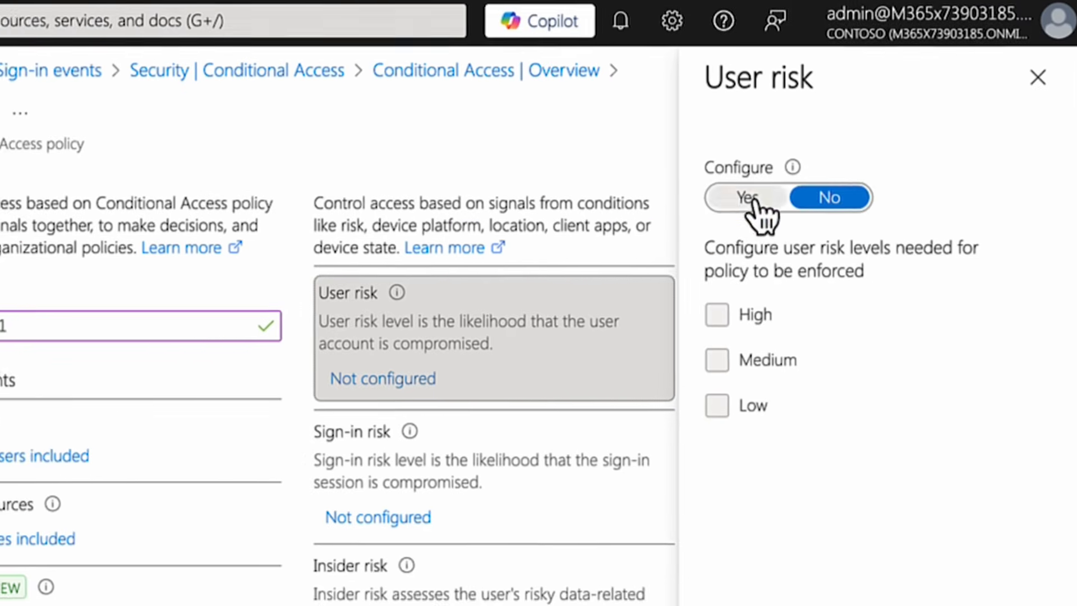
left_click(827, 162)
left_click(795, 283)
left_click(664, 382)
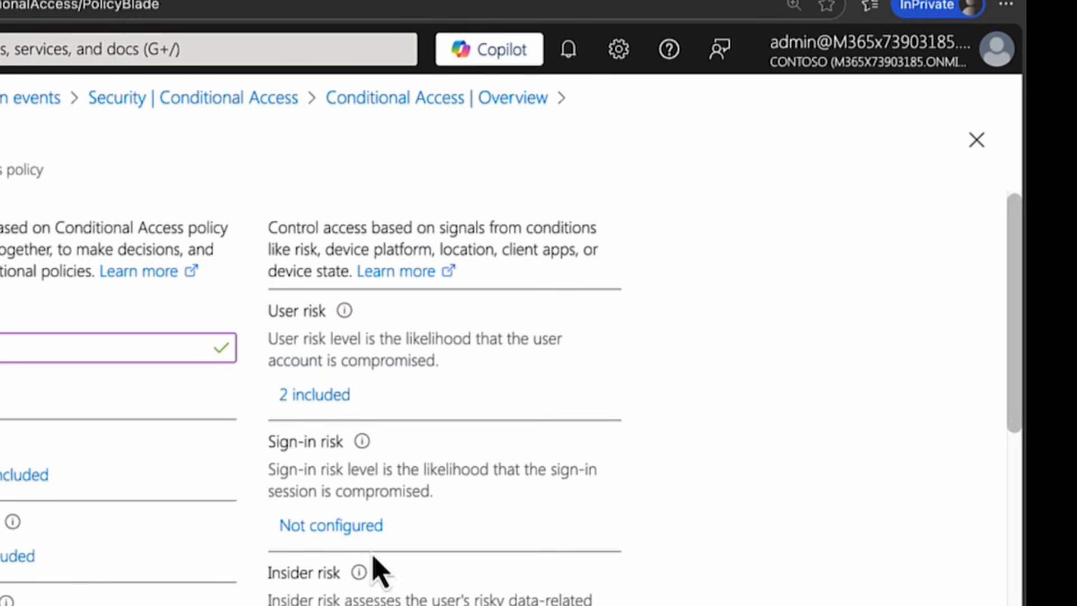
Enable the policy's sign-in risk condition and apply it to the High and Medium risk levels
left_click(334, 530)
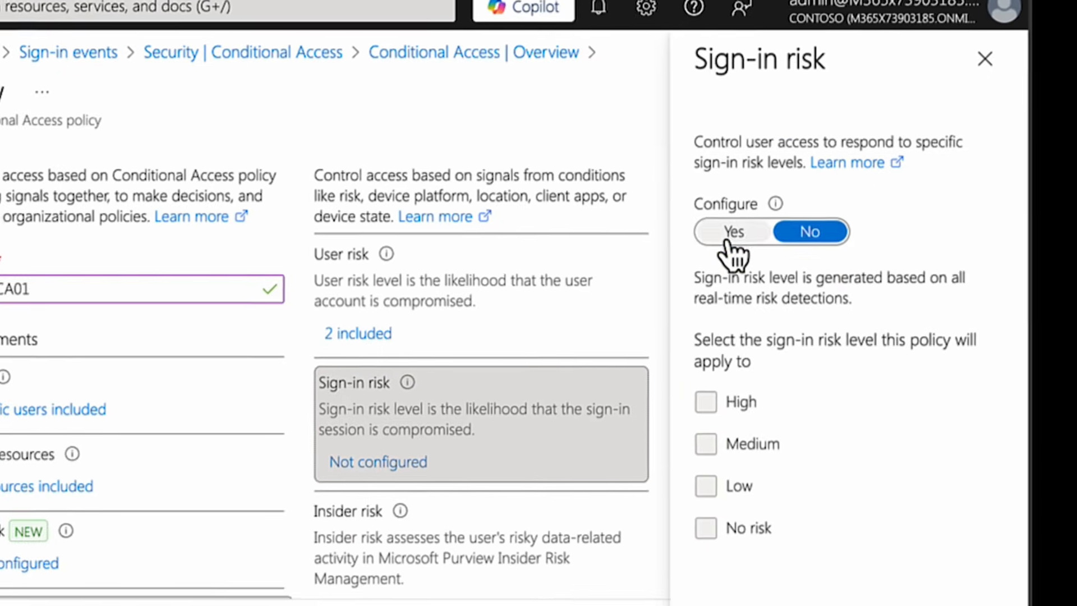
left_click(712, 289)
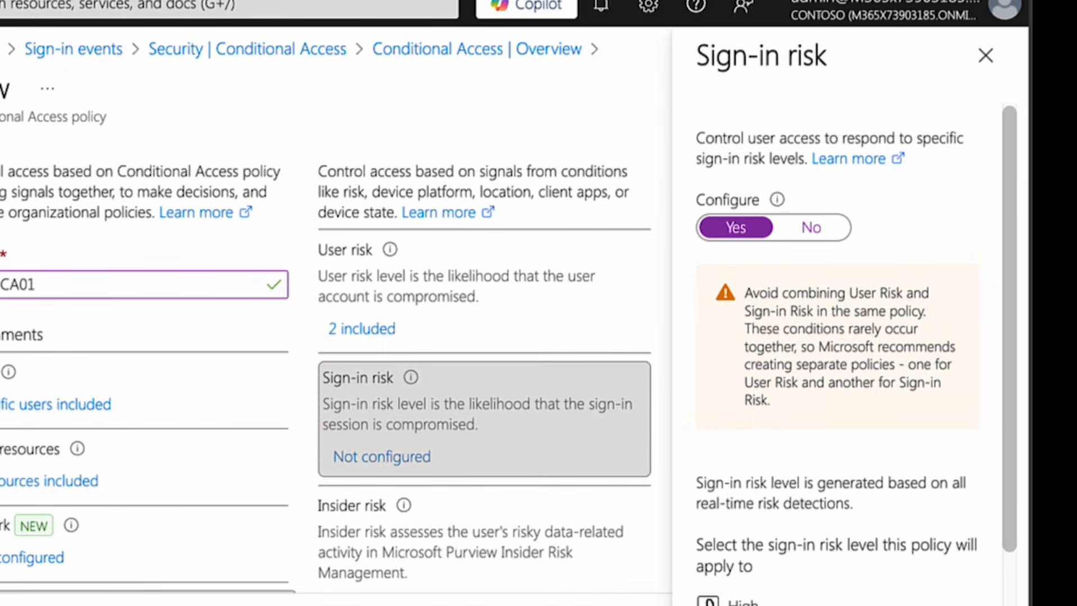
left_click(708, 601)
scroll(765, 577, "down", 2)
left_click(708, 531)
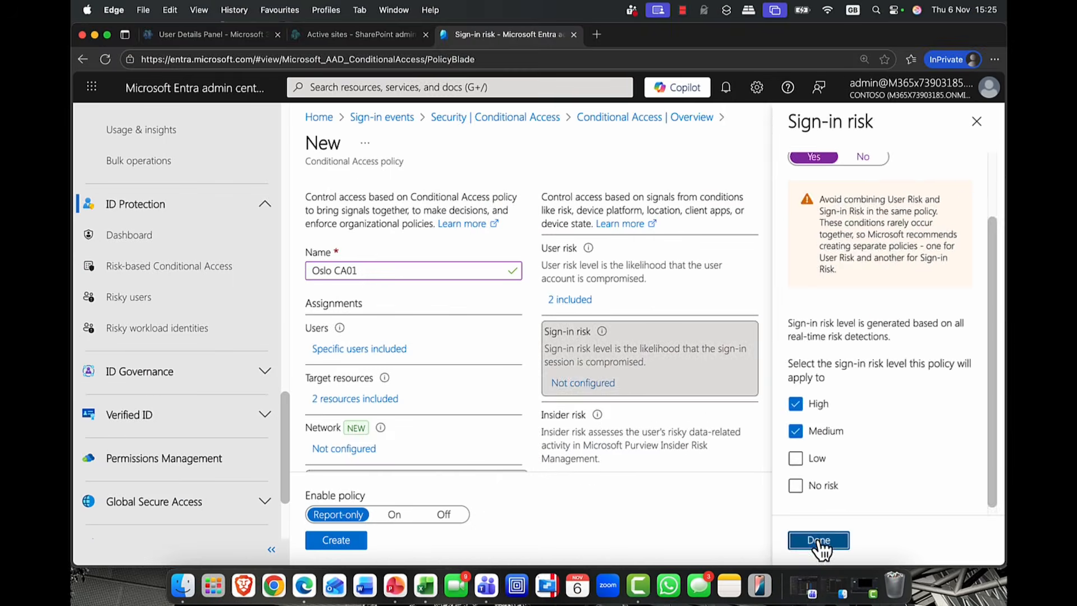
left_click(819, 542)
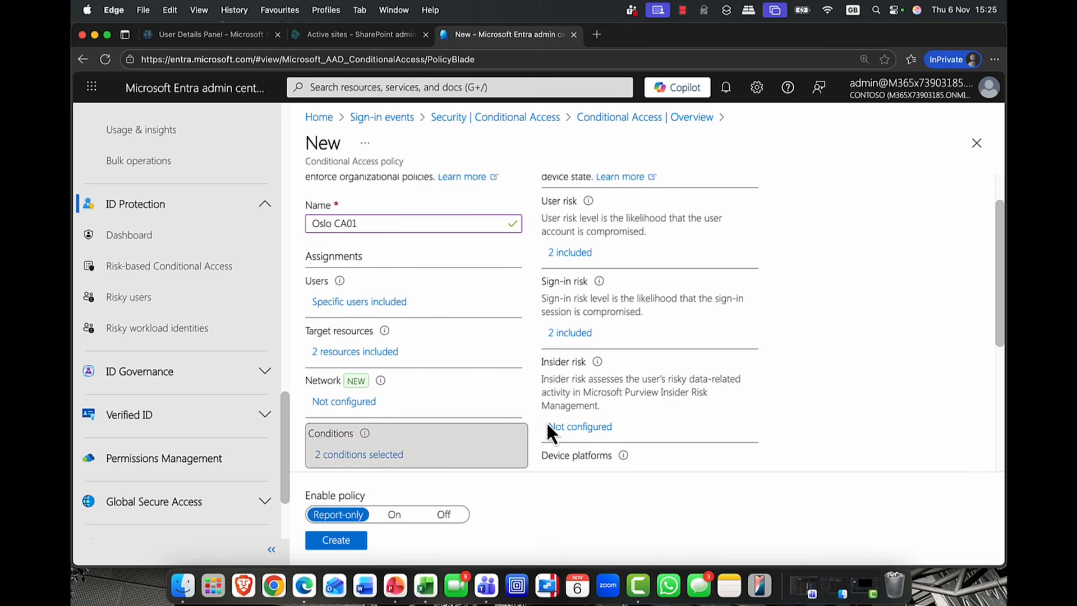
Enable the policy's device platforms condition and have it include any device
scroll(613, 400, "down", 5)
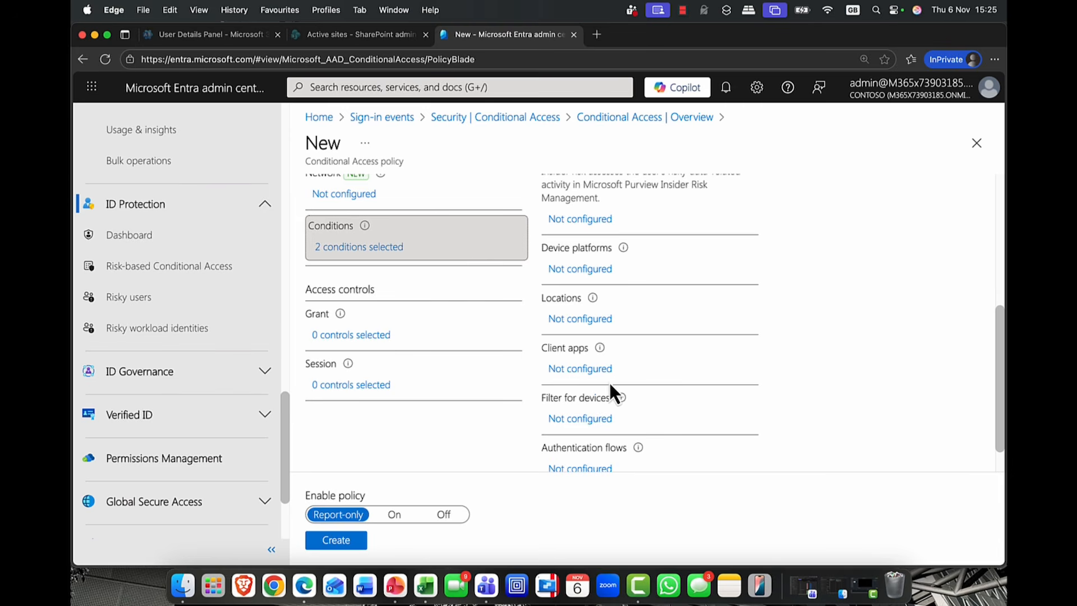
left_click(578, 270)
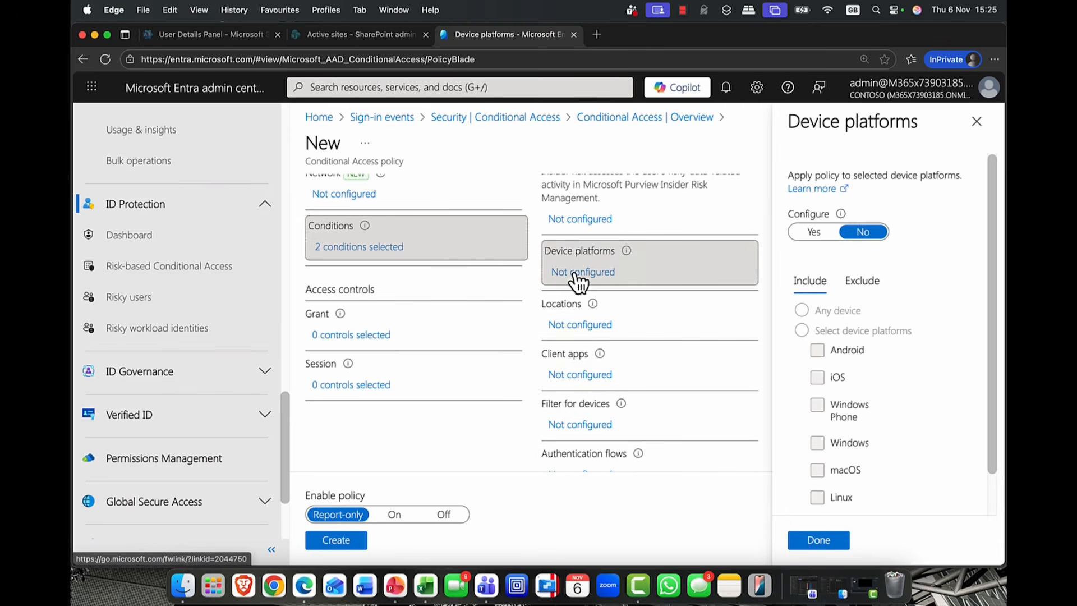
left_click(813, 235)
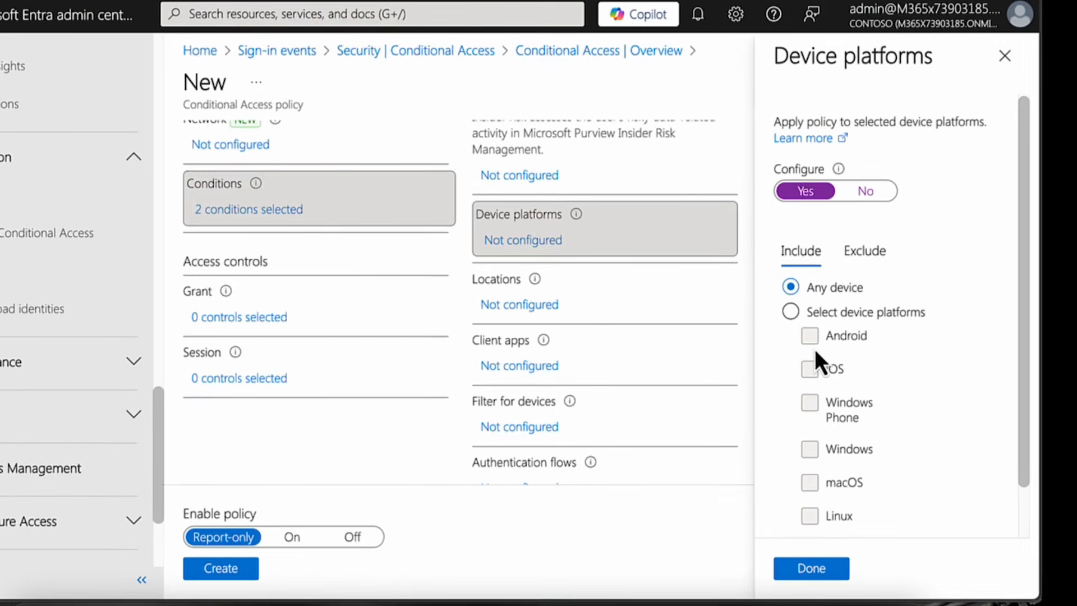
left_click(792, 312)
left_click(812, 571)
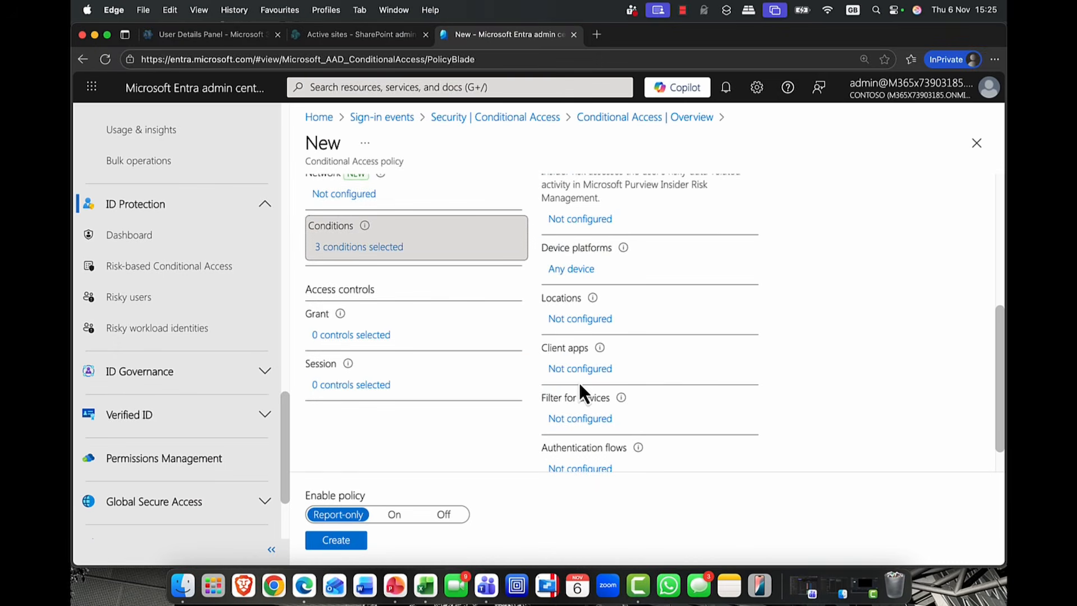
Configure the client apps condition to cover only Browser and Mobile apps and desktop clients, excluding both legacy authentication clients
left_click(581, 373)
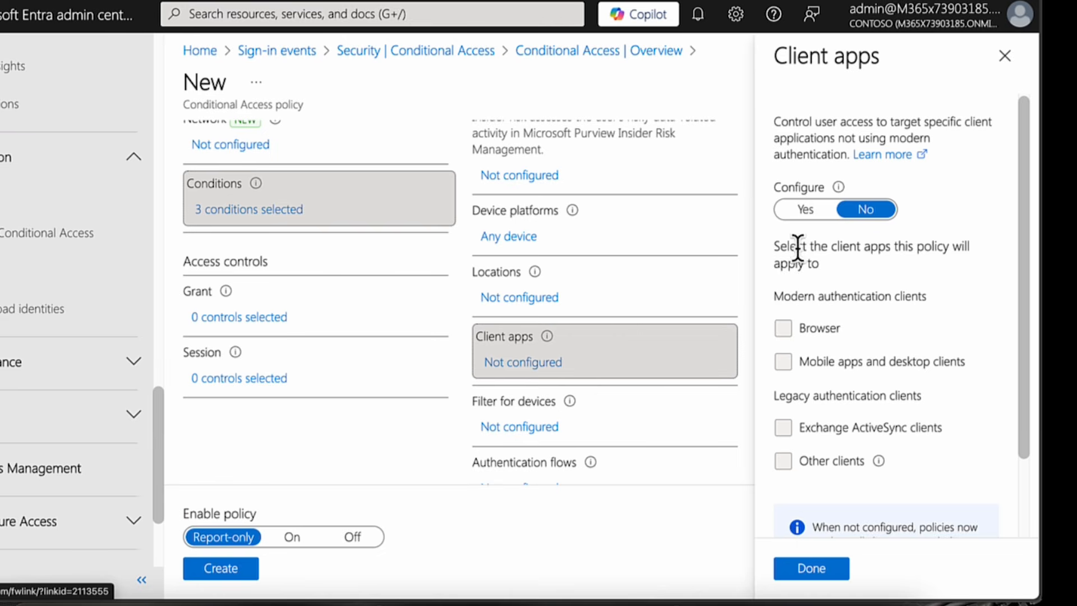
left_click(806, 212)
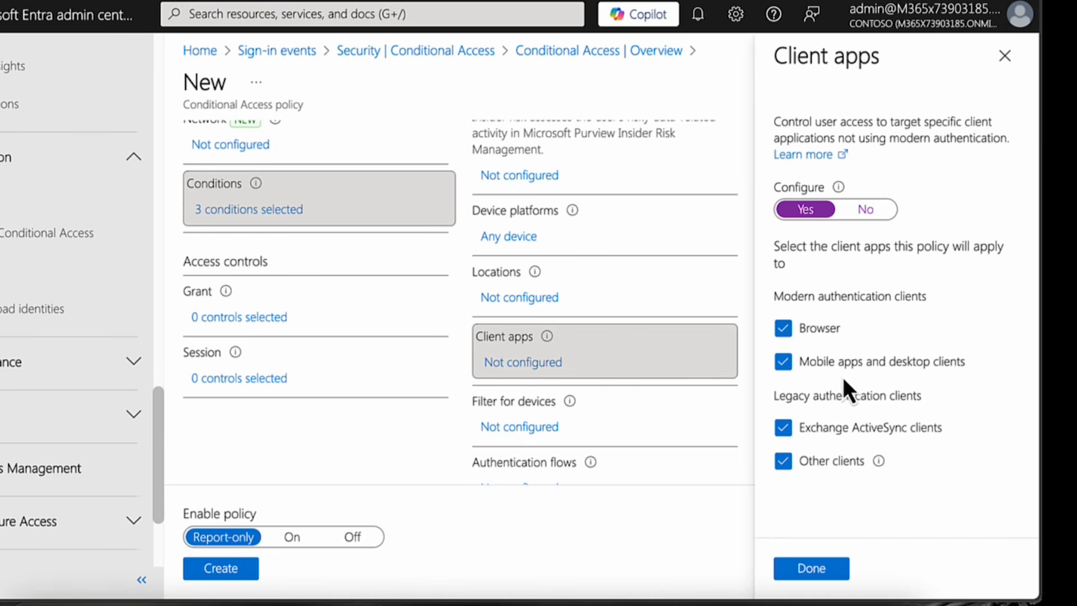
left_click(786, 429)
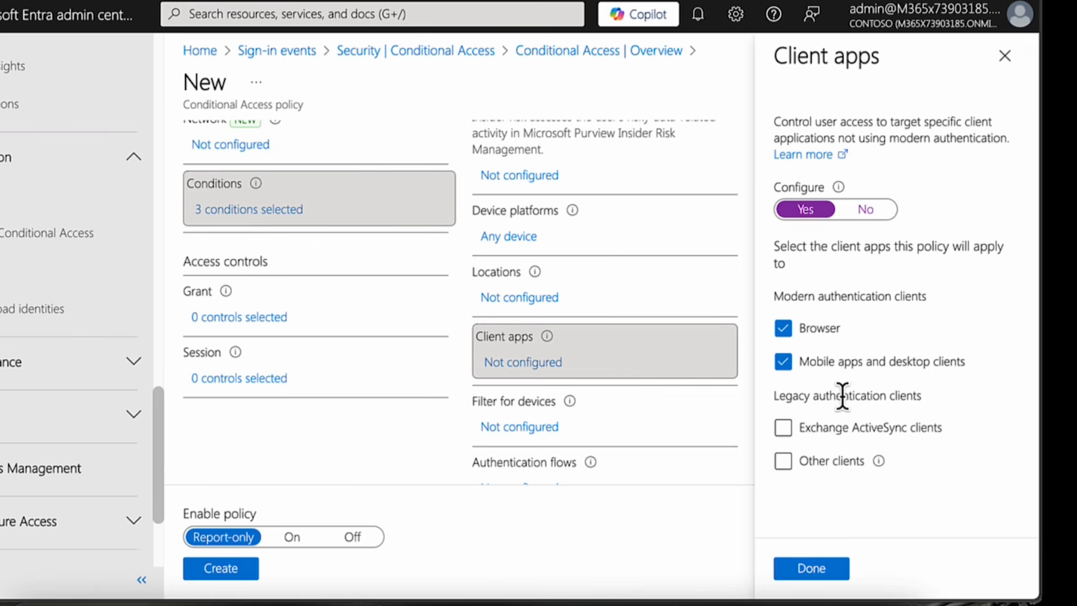
left_click(814, 570)
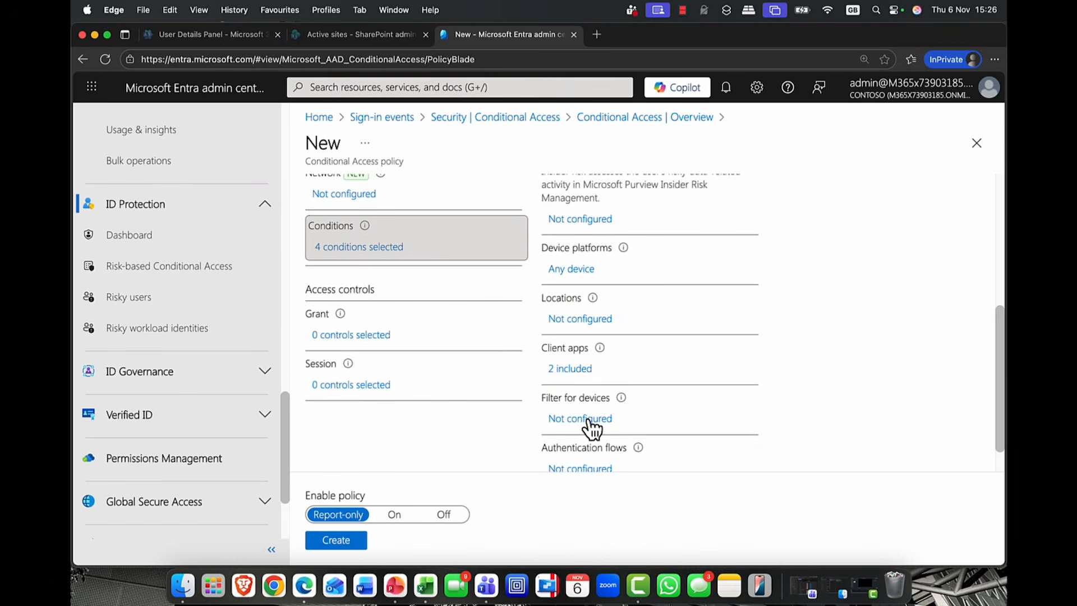
Examine the device filter's rule builder and its selectable properties, and leave the filter unconfigured
left_click(588, 421)
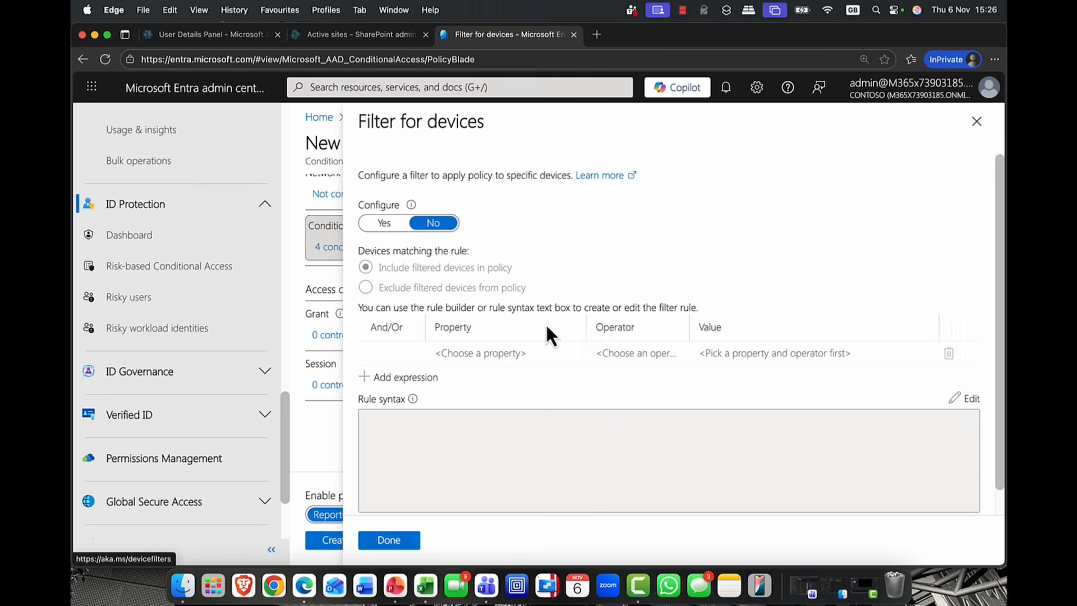
left_click(393, 223)
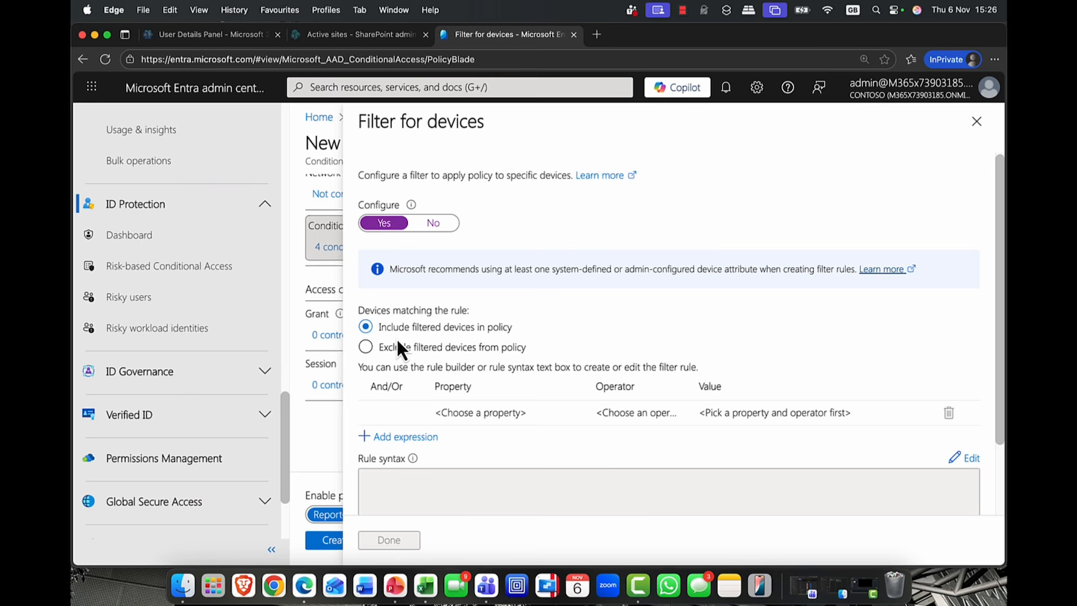
left_click(516, 421)
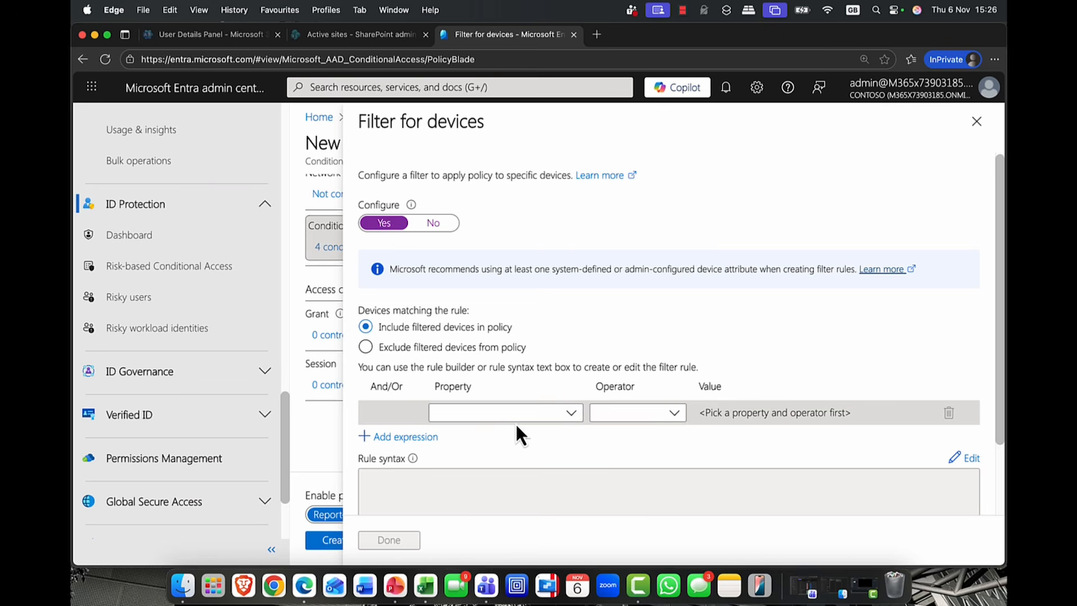
left_click(565, 415)
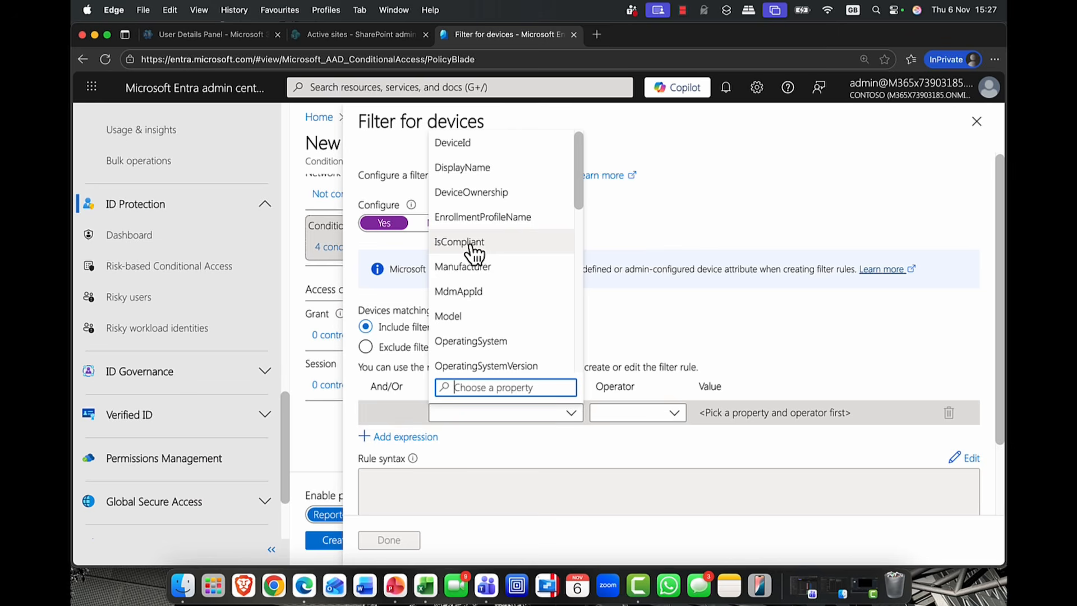
scroll(474, 253, "down", 3)
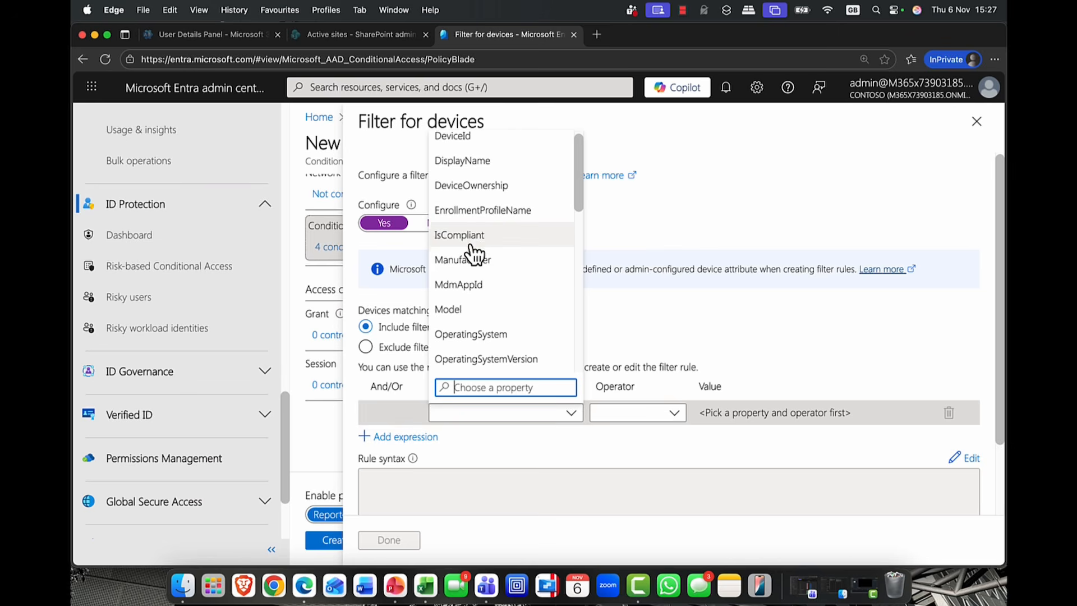
scroll(471, 248, "down", 1)
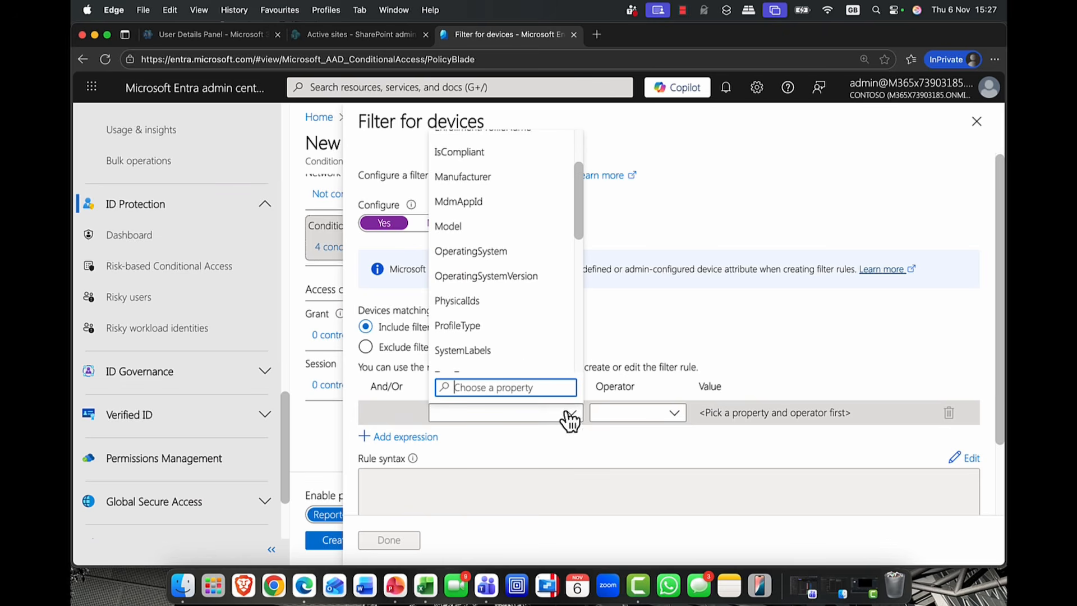
scroll(527, 346, "up", 3)
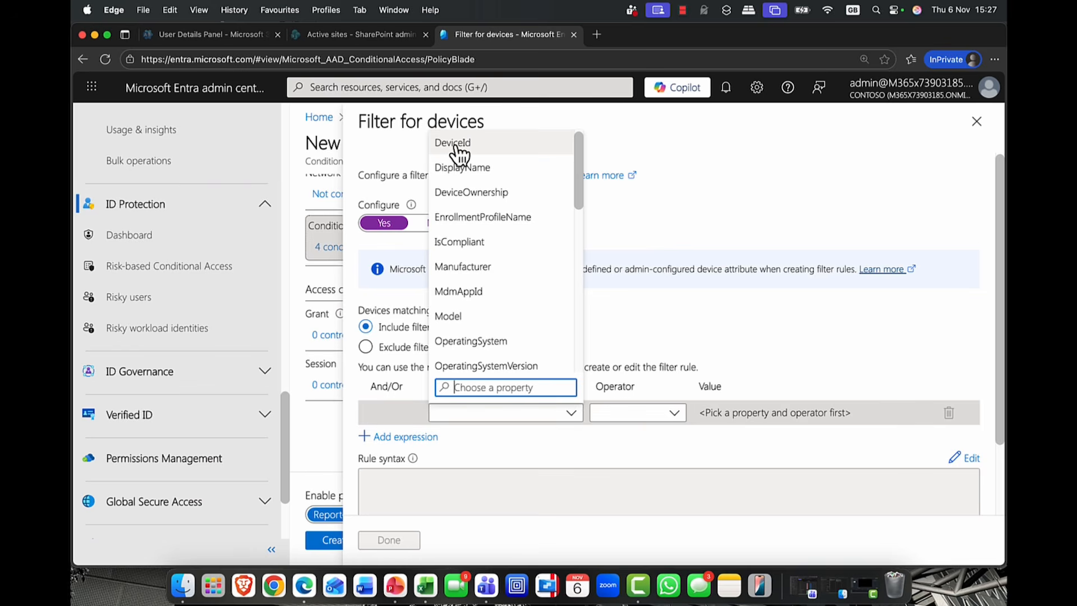
left_click(678, 310)
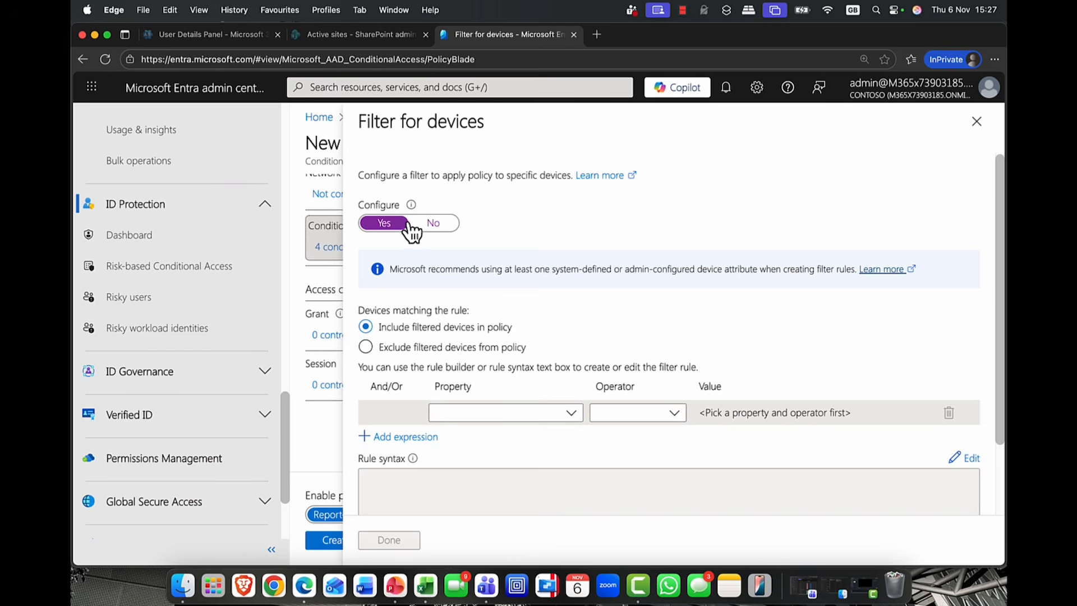
left_click(432, 223)
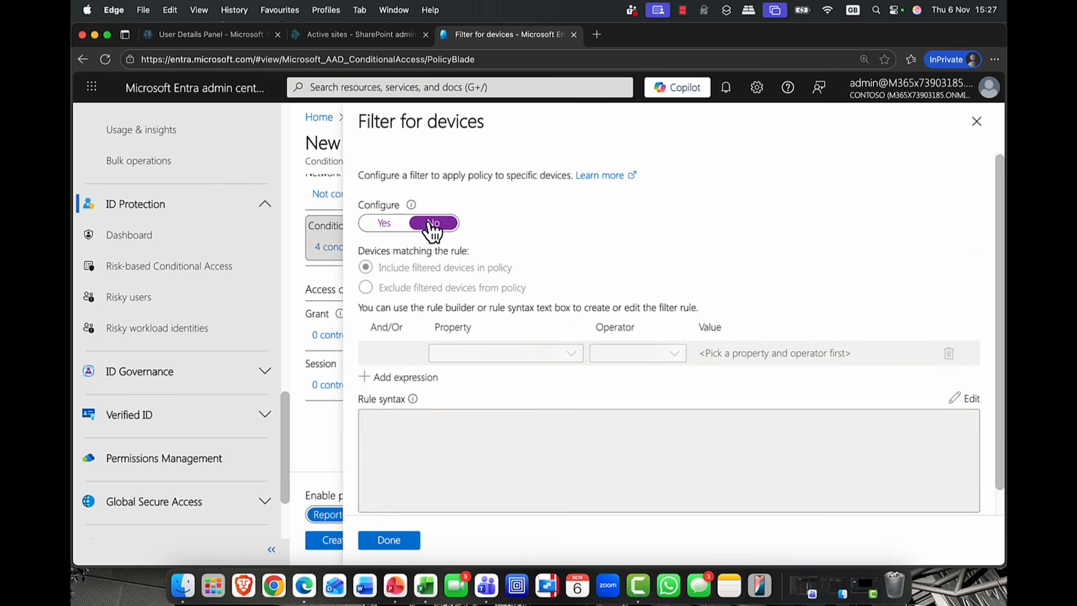
left_click(983, 129)
left_click(381, 535)
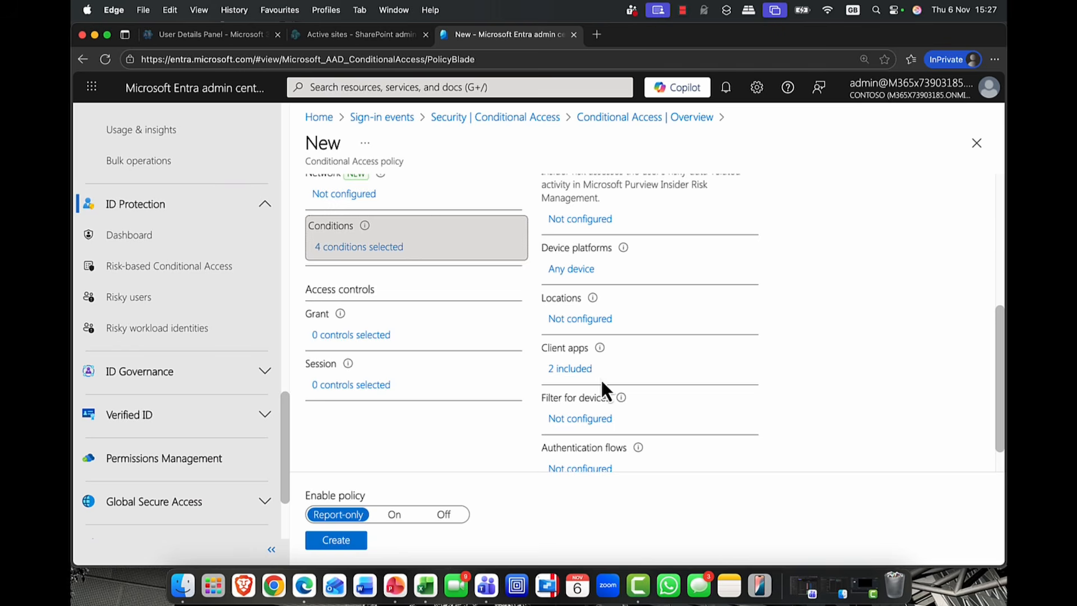
Try the authentication flows condition with Device code flow and Authentication transfer selected, and leave it unconfigured
scroll(602, 387, "down", 1)
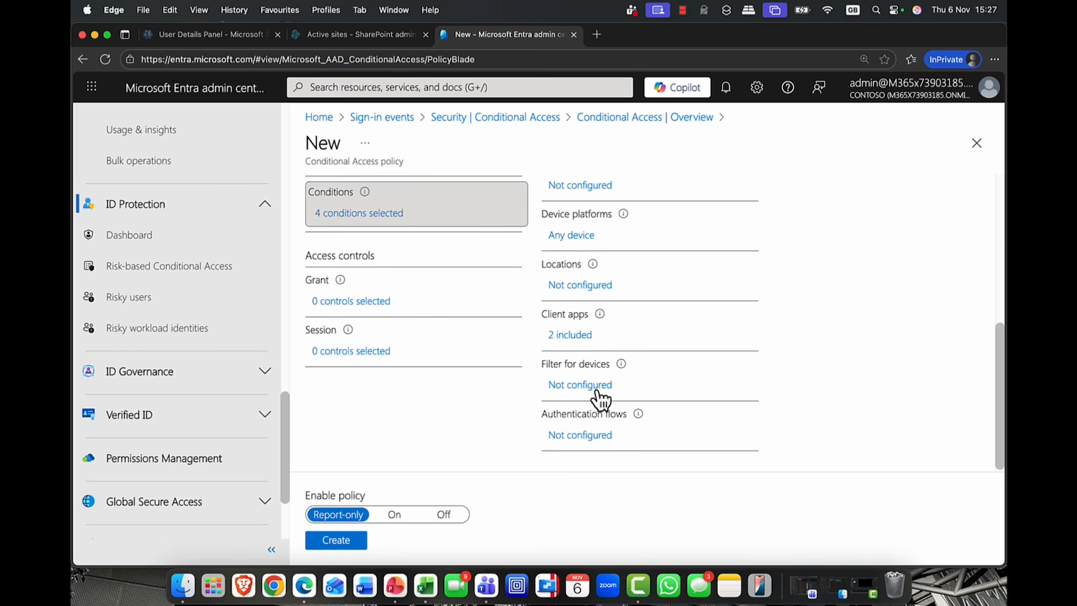
left_click(583, 440)
scroll(670, 323, "up", 1)
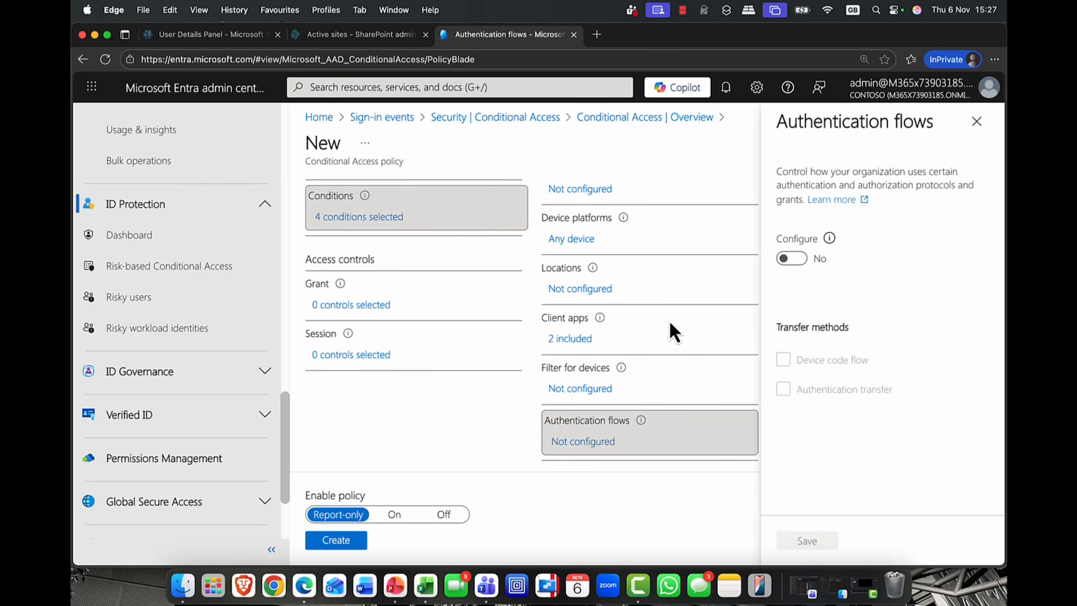
left_click(790, 260)
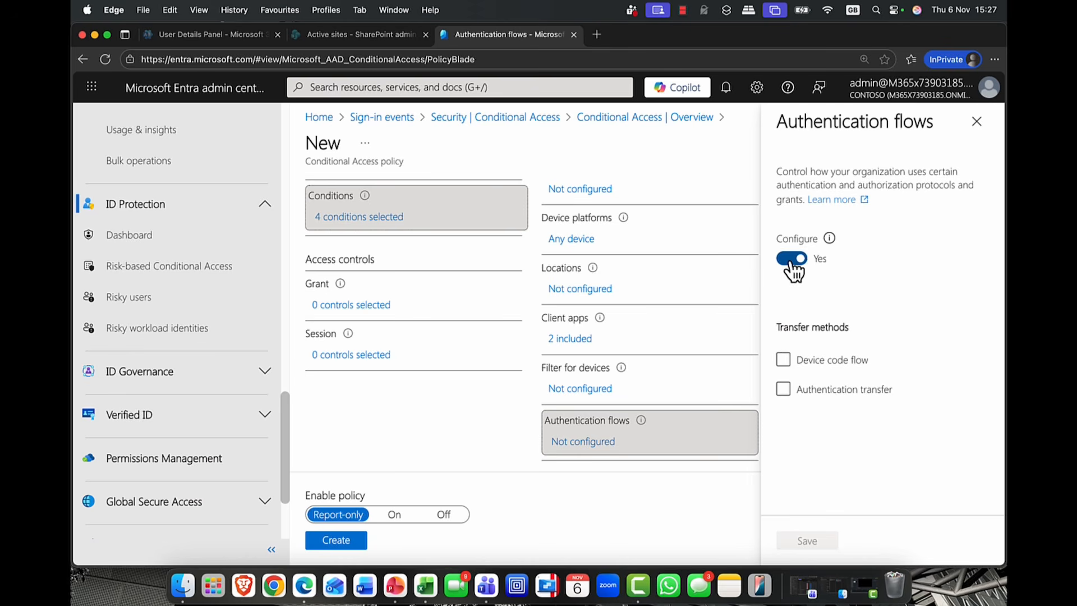
left_click(784, 359)
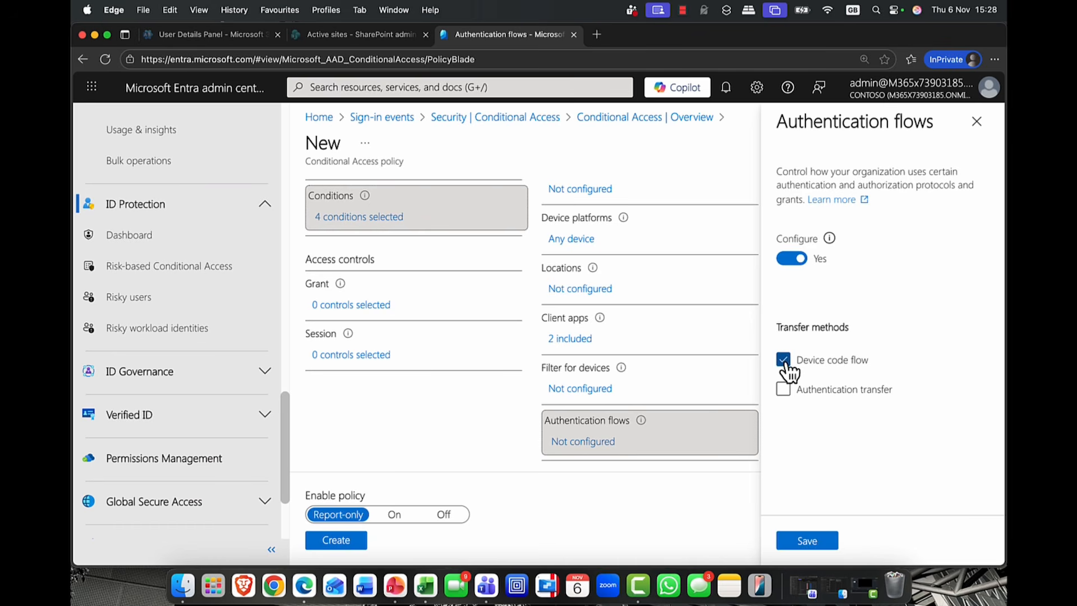
left_click(784, 390)
left_click(791, 259)
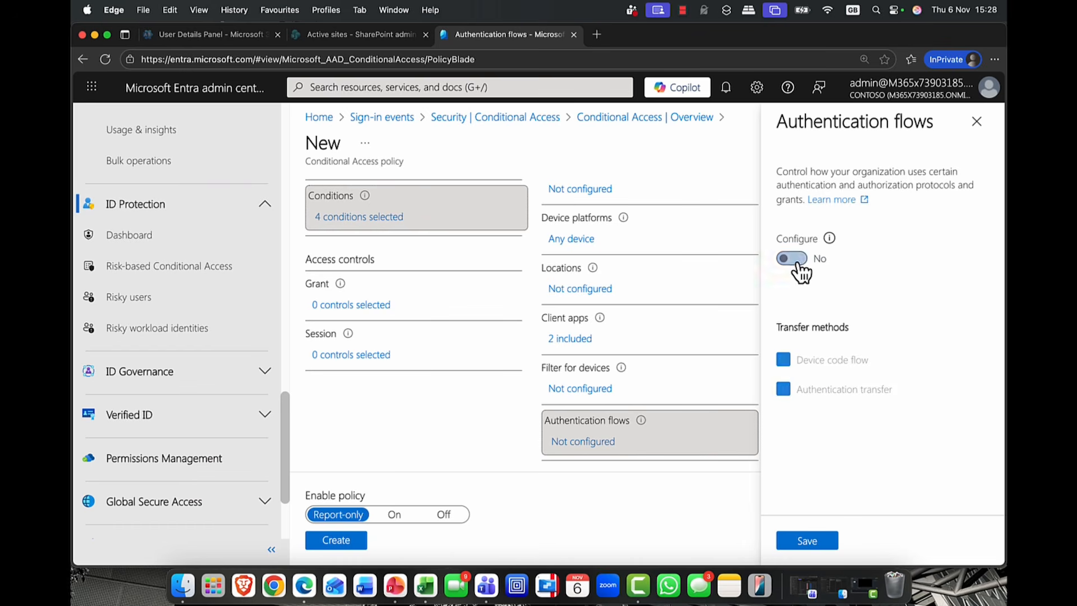
left_click(808, 540)
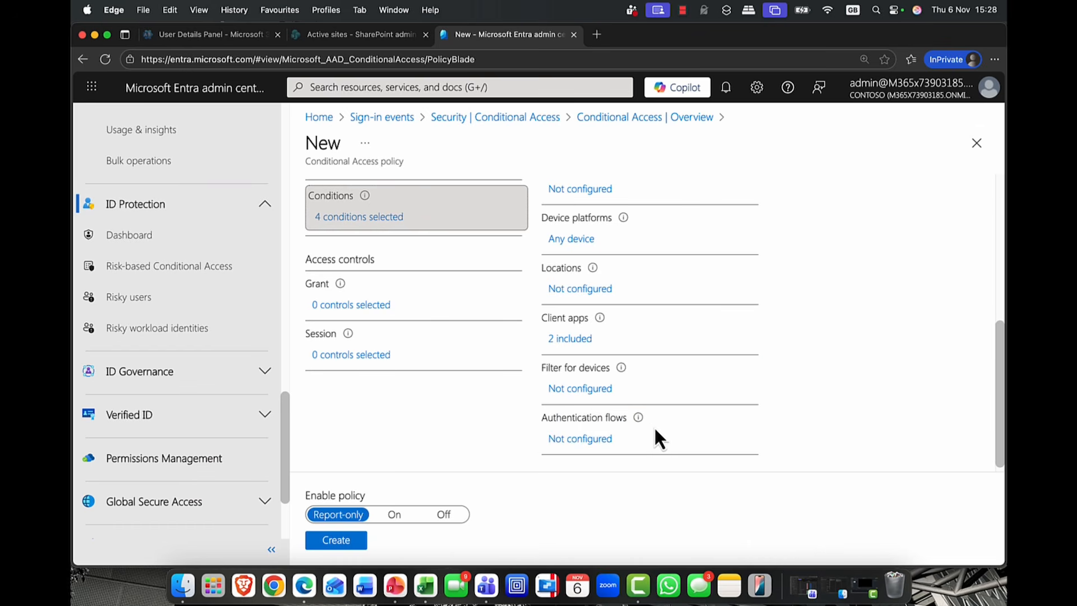
Open the policy's grant controls and require multifactor authentication under Grant access
scroll(469, 357, "up", 1)
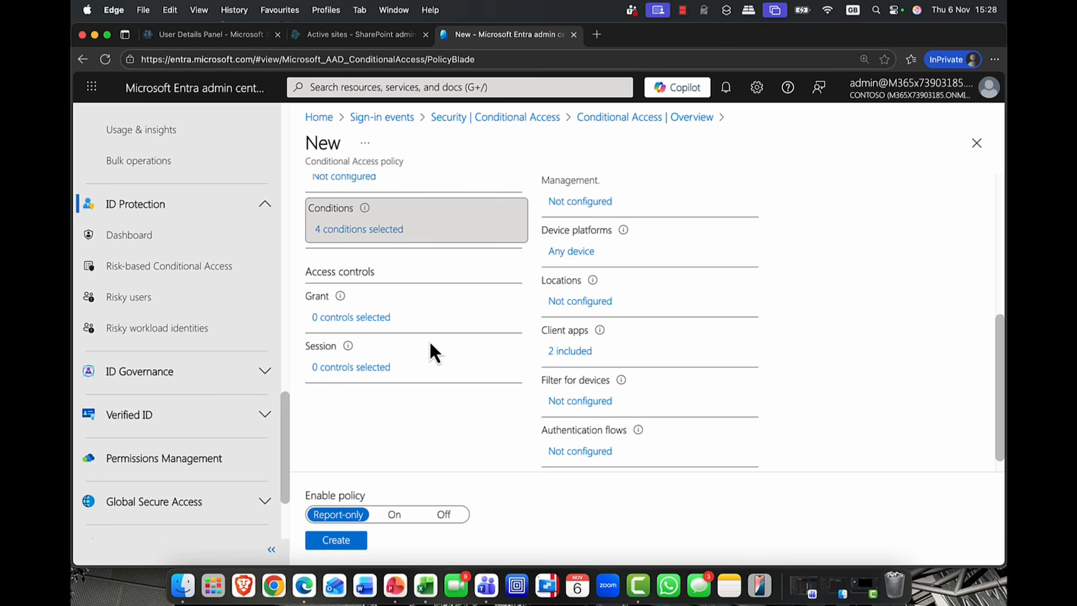
scroll(430, 340, "up", 3)
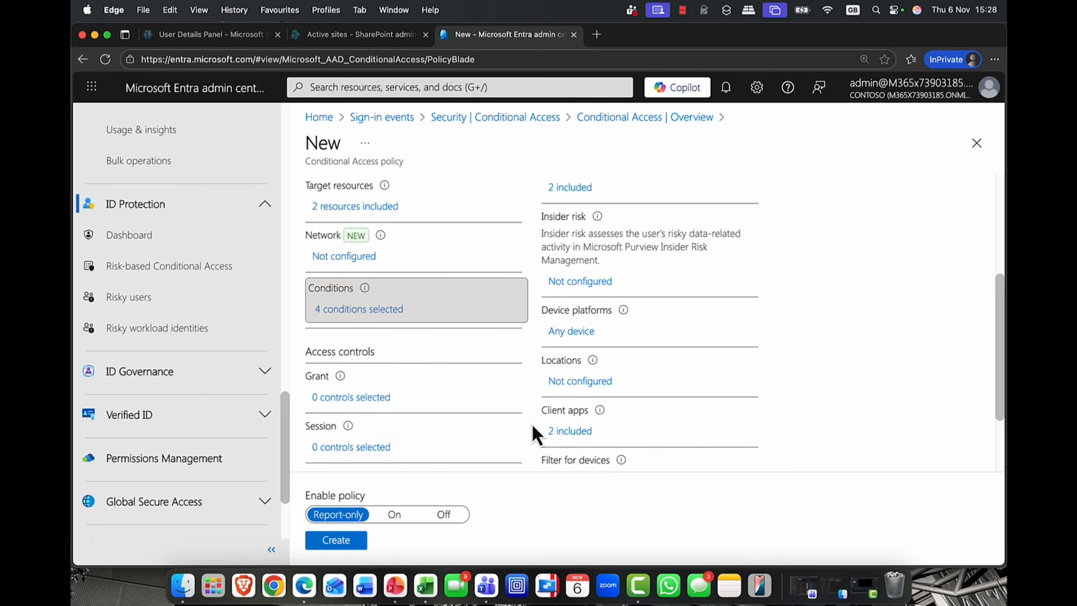
left_click(352, 397)
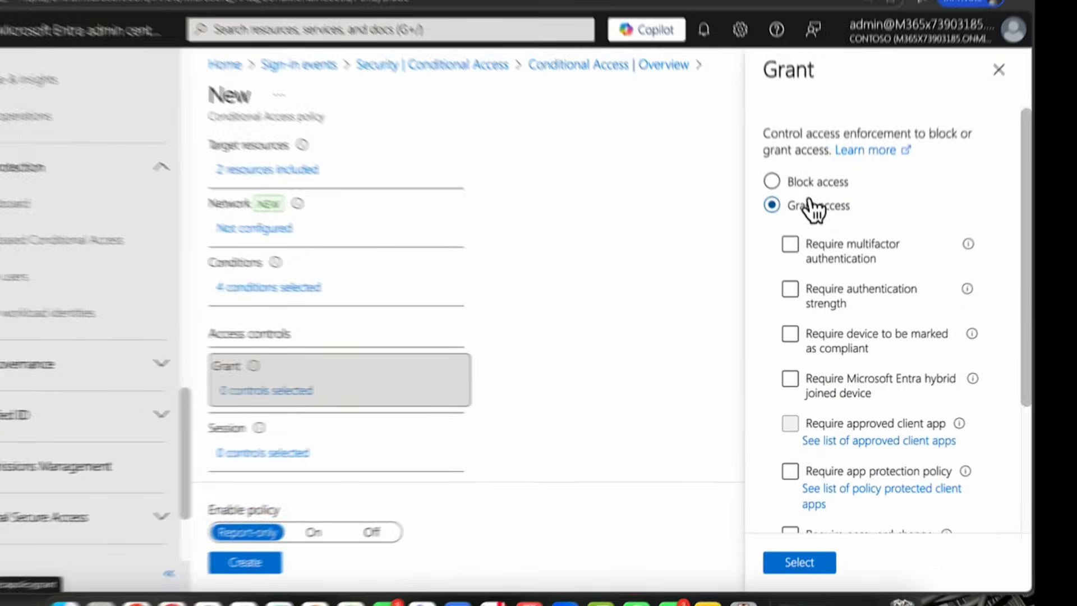
left_click(816, 218)
left_click(811, 237)
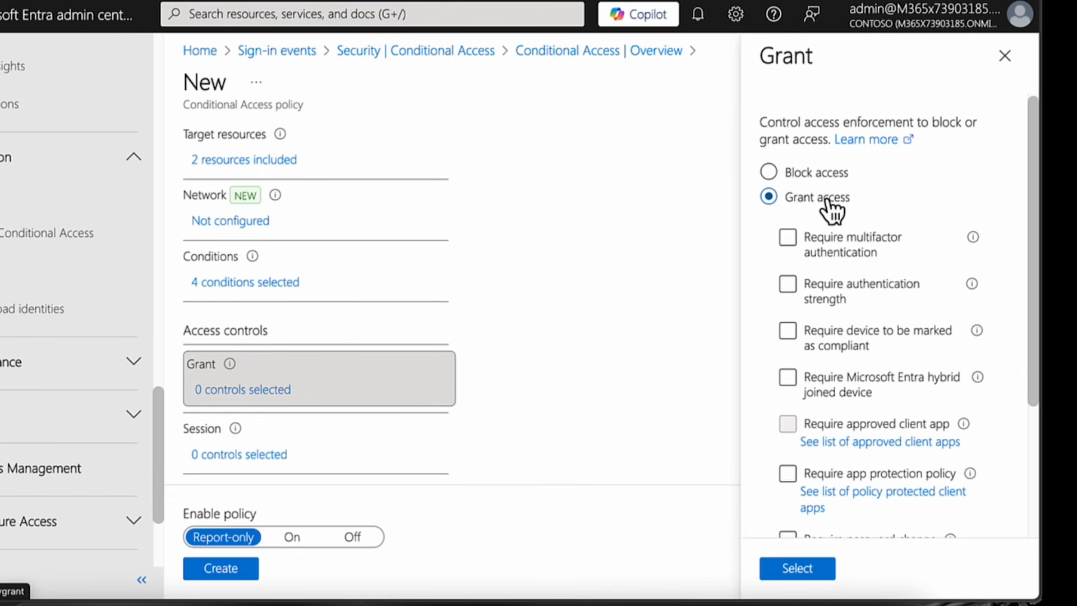
left_click(817, 239)
left_click(790, 240)
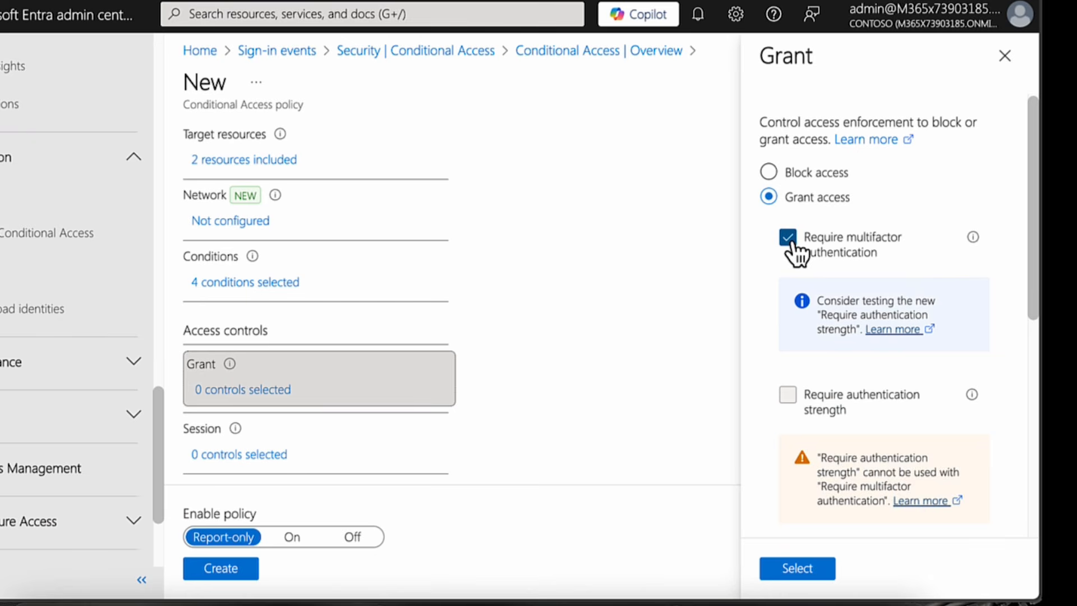
Try the authentication strength requirement with Passwordless MFA and Multifactor authentication, and go back to requiring multifactor authentication
left_click(790, 240)
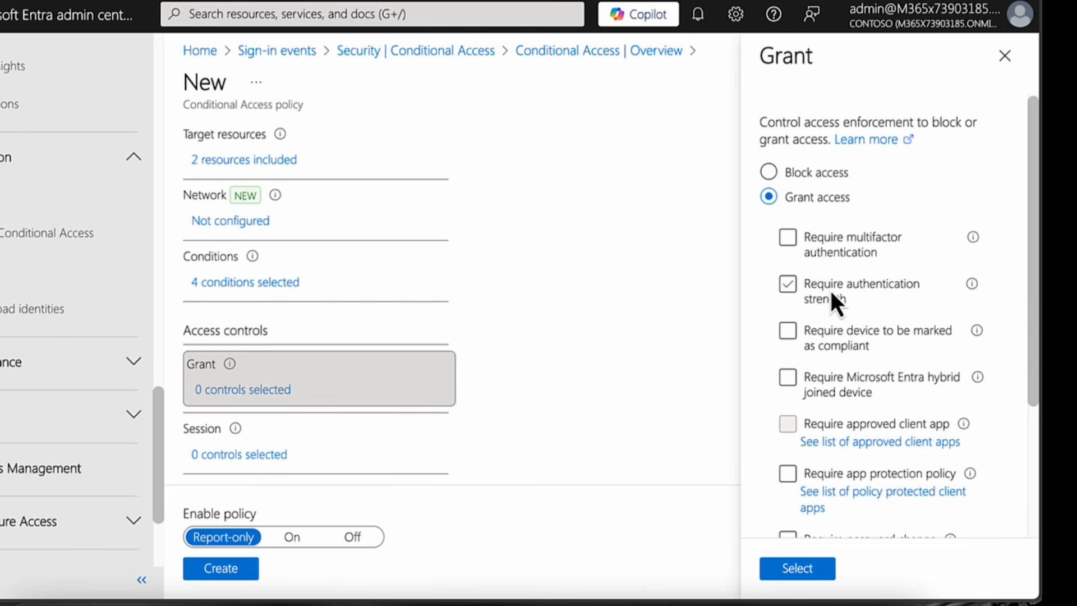
left_click(791, 287)
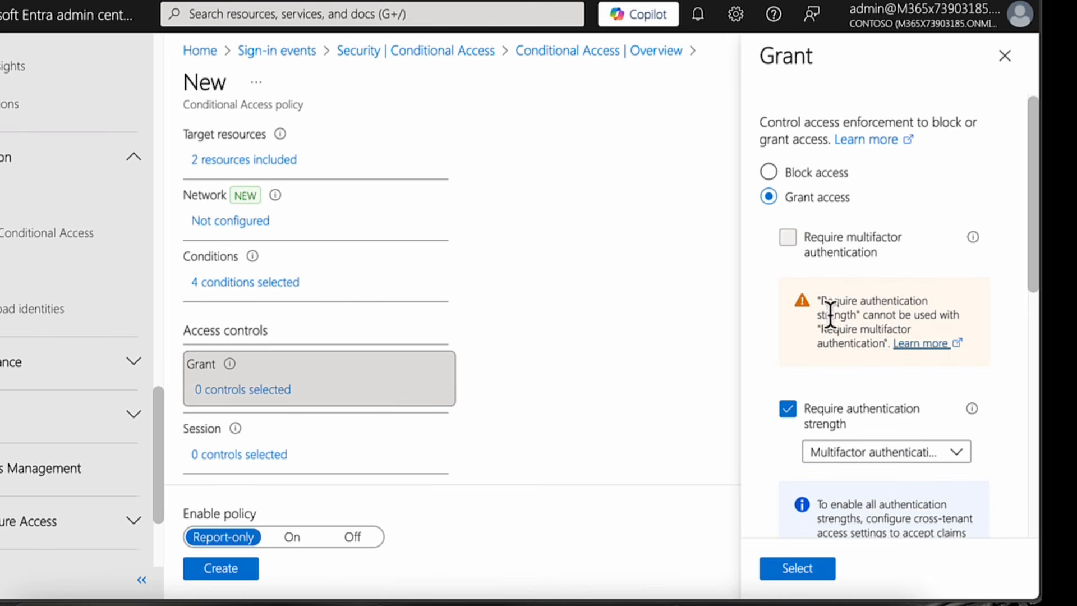
left_click(916, 459)
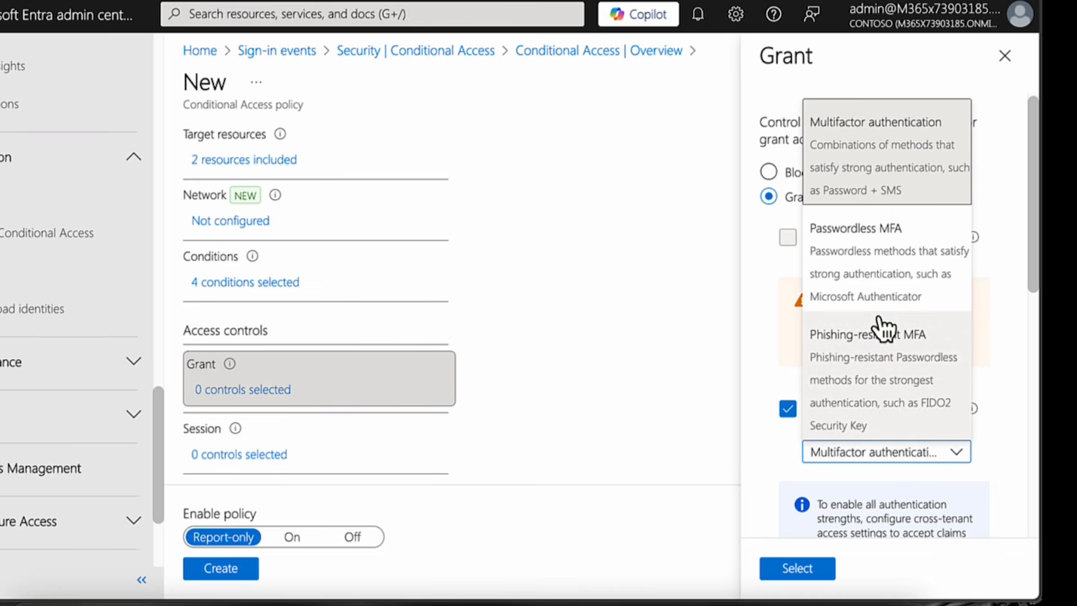
left_click(877, 283)
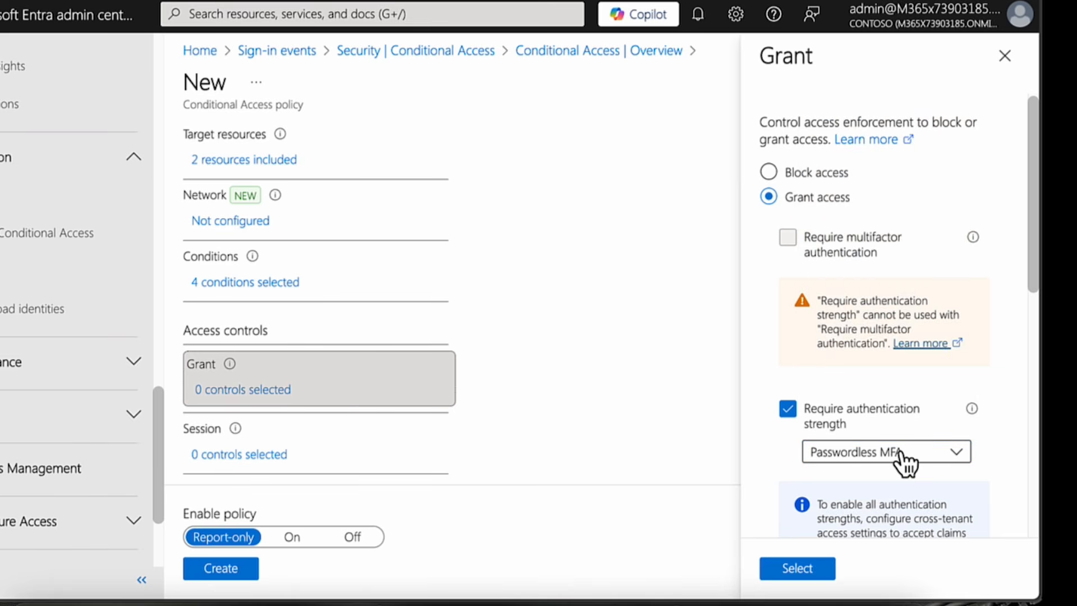
scroll(904, 458, "down", 2)
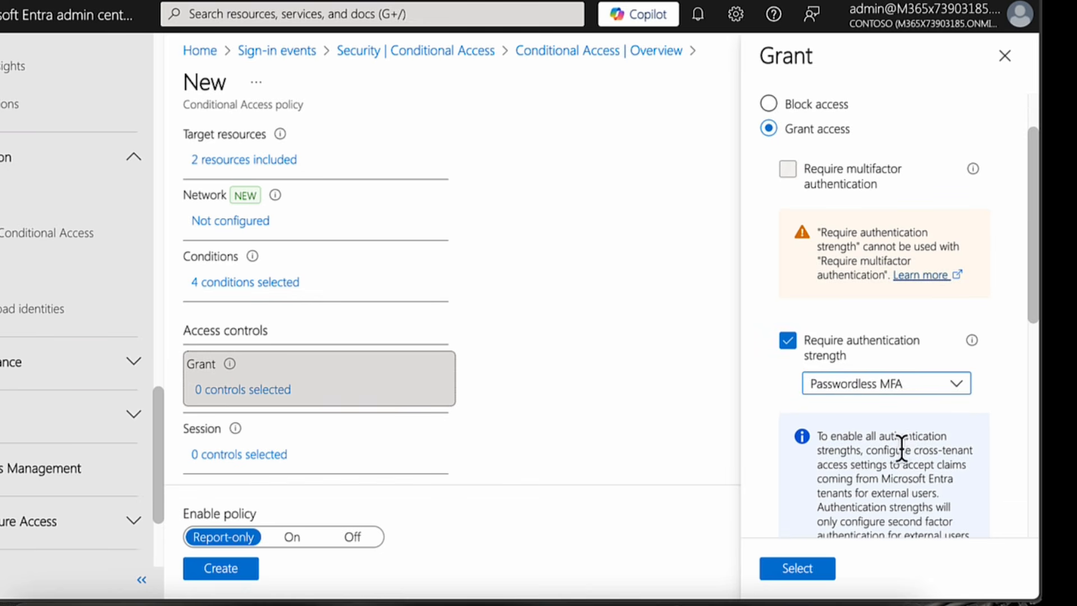
scroll(902, 447, "down", 1)
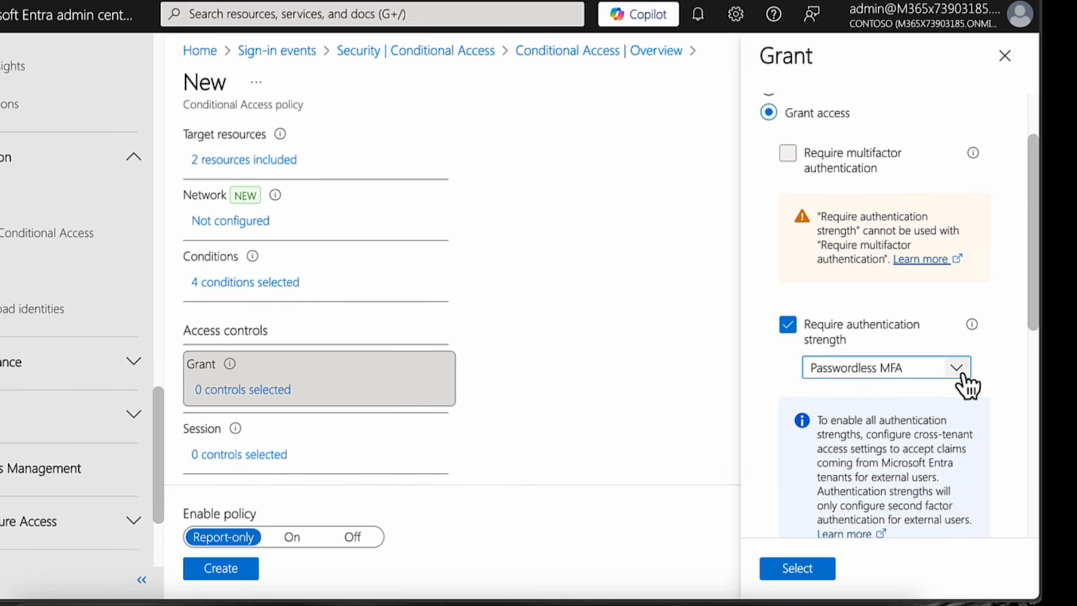
left_click(960, 373)
left_click(916, 423)
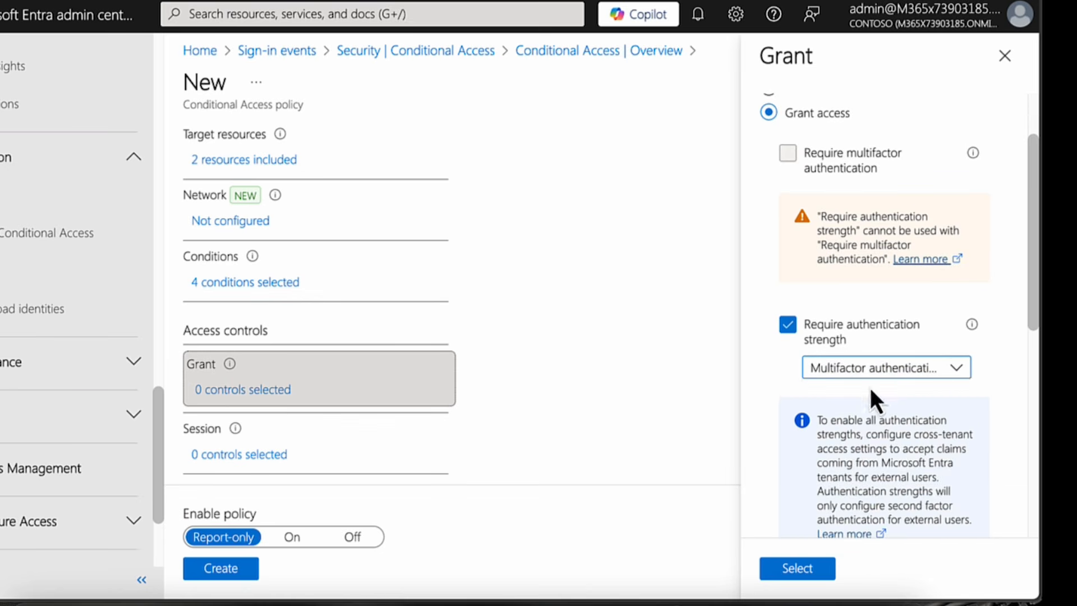
left_click(792, 326)
left_click(787, 153)
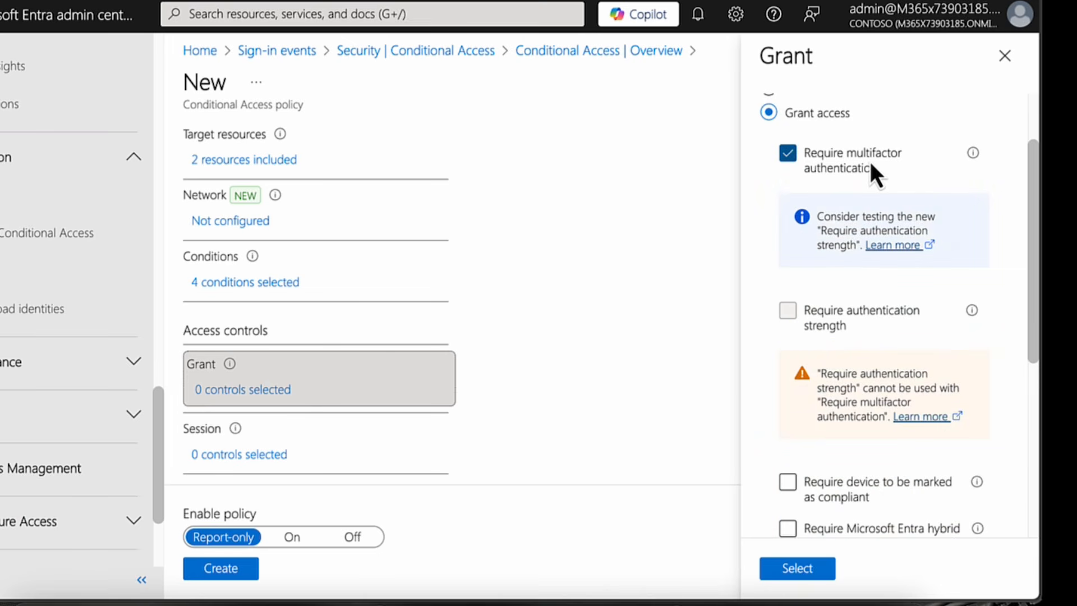
Look over the remaining grant requirements and apply the grant controls with only multifactor authentication required
scroll(859, 241, "down", 5)
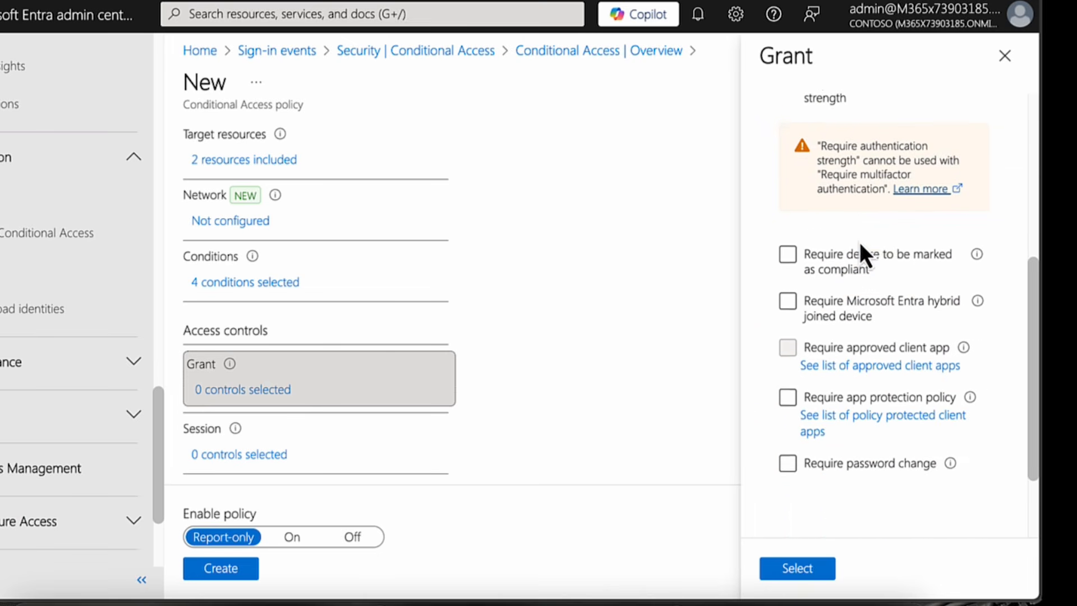
left_click(860, 247)
left_click(854, 247)
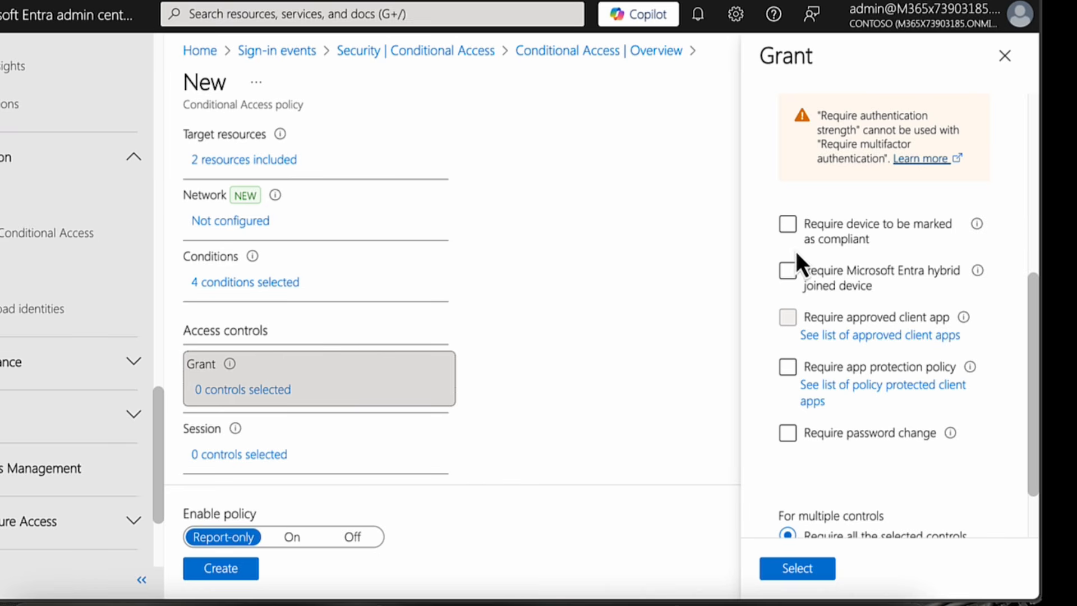
scroll(819, 328, "down", 2)
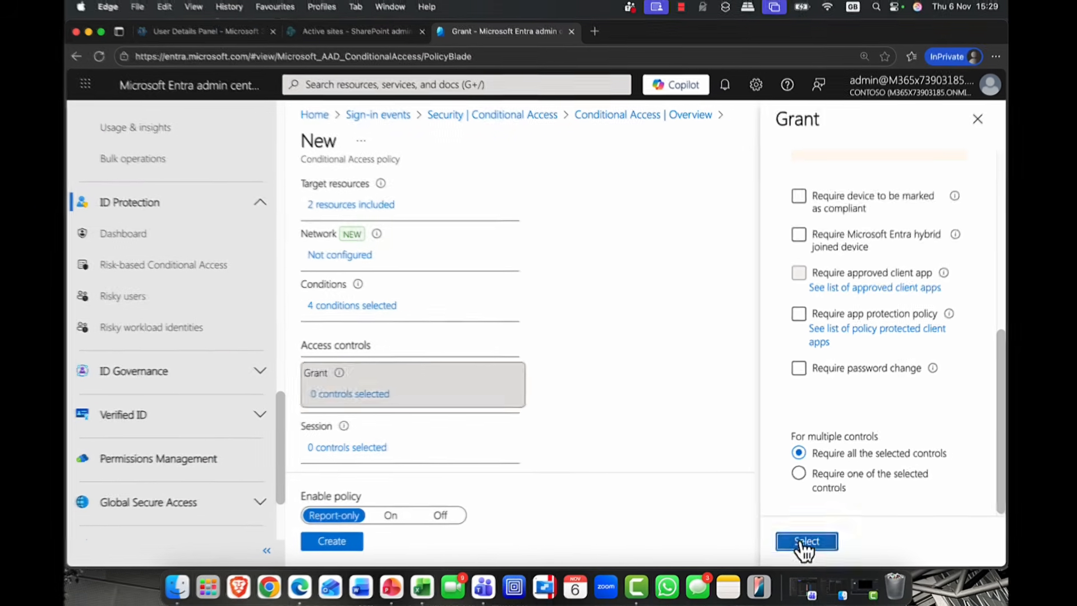
left_click(797, 567)
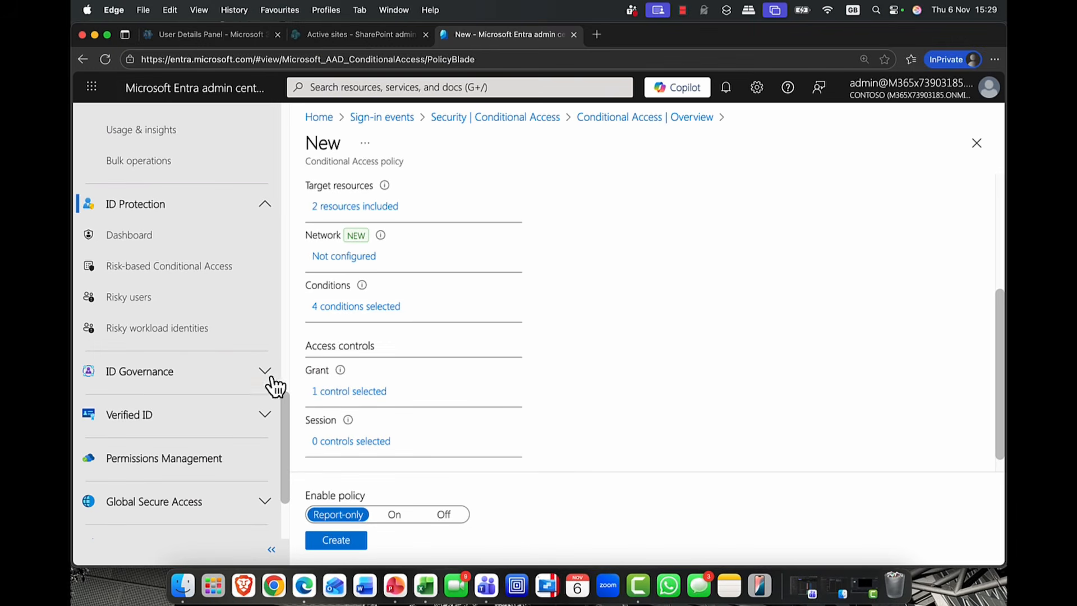
Open the session controls, enable Conditional Access App Control to examine its policy options, and turn it off again
left_click(349, 441)
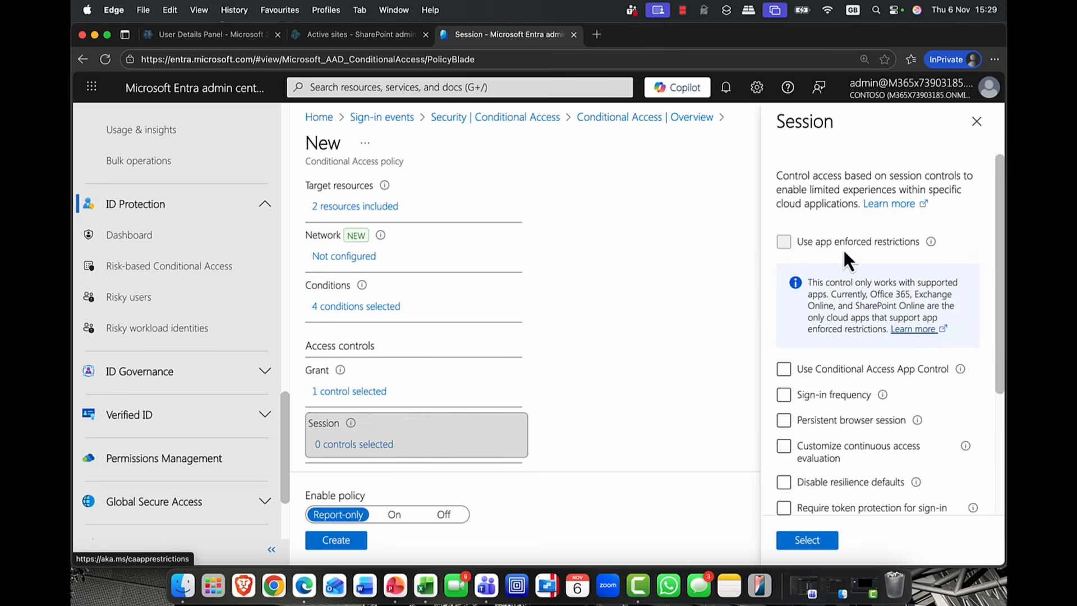
left_click(835, 393)
scroll(837, 370, "down", 1)
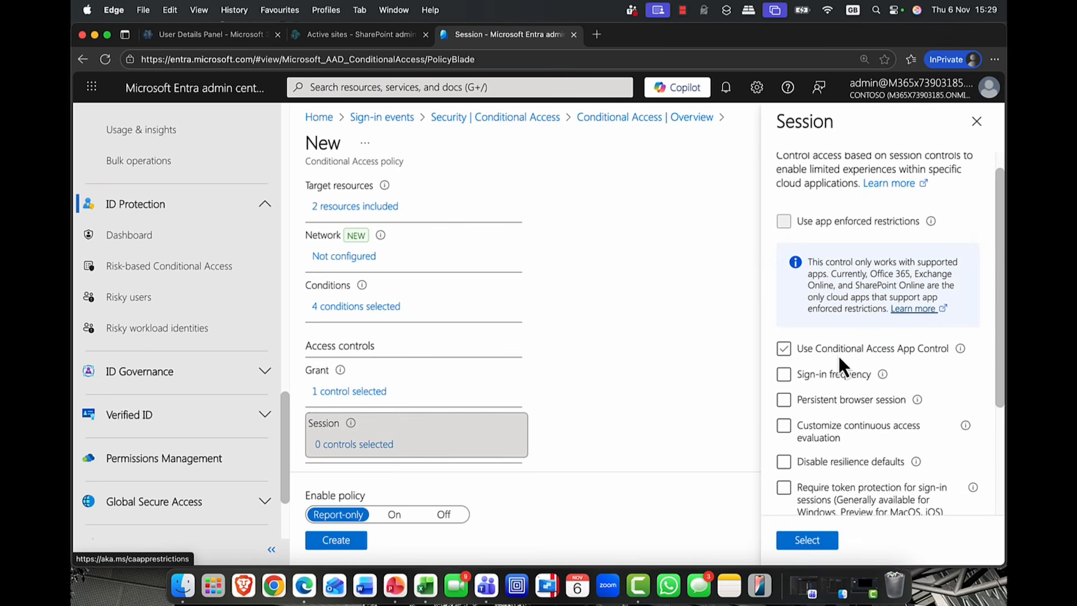
left_click(892, 348)
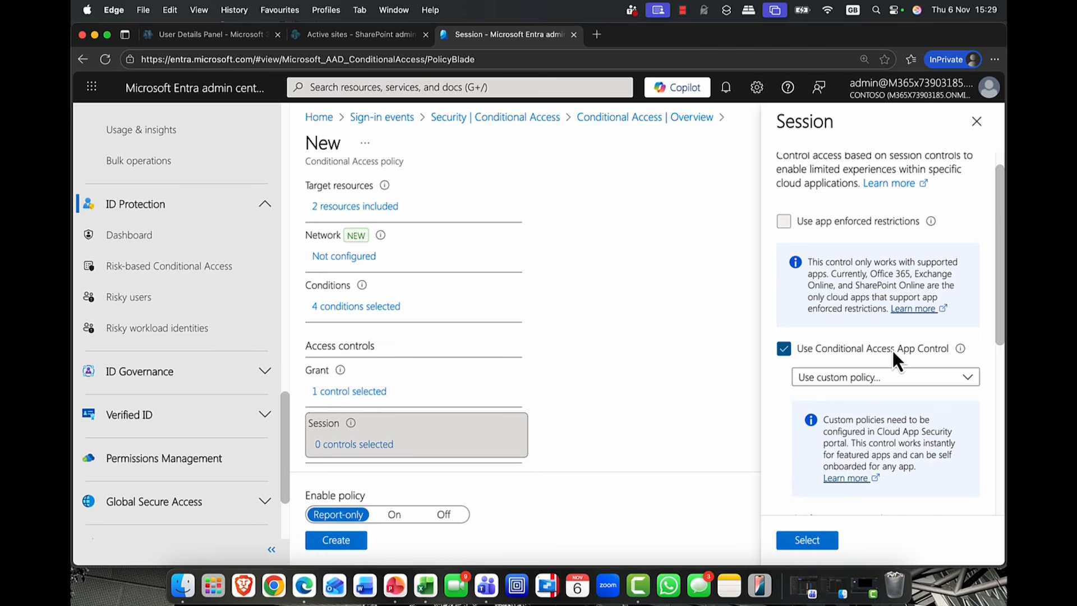
left_click(881, 384)
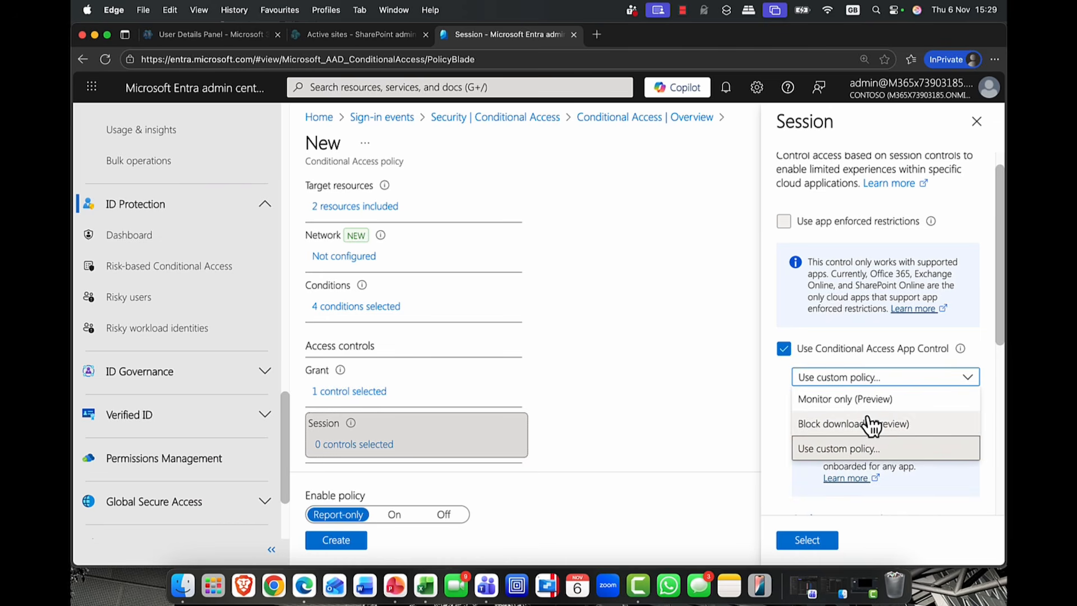
left_click(785, 349)
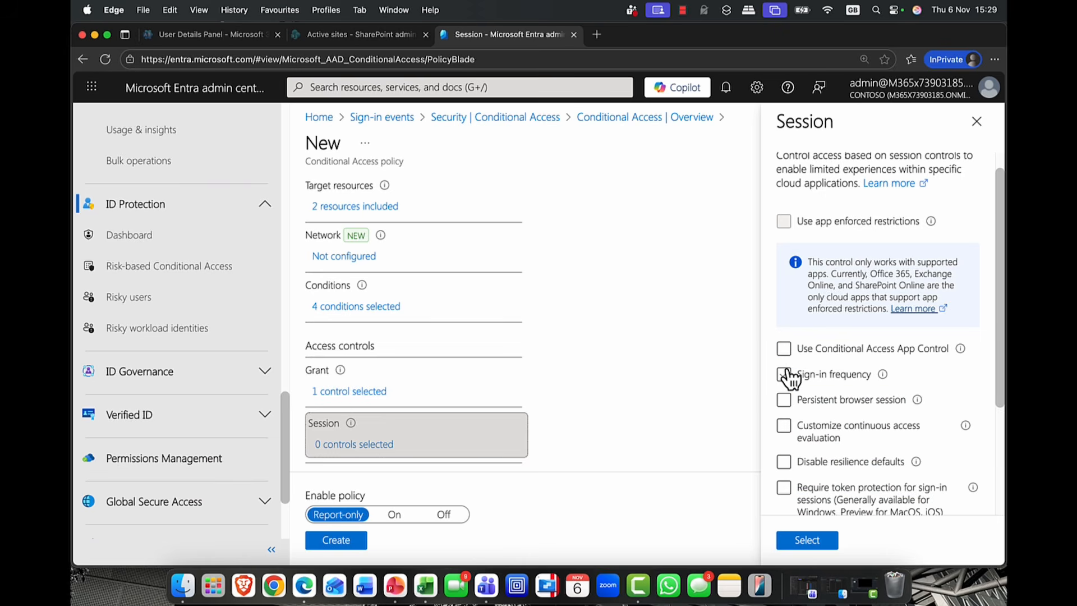
Try a sign-in frequency of 3 hours with periodic reauthentication and the Every time option, and turn the control off again
left_click(785, 374)
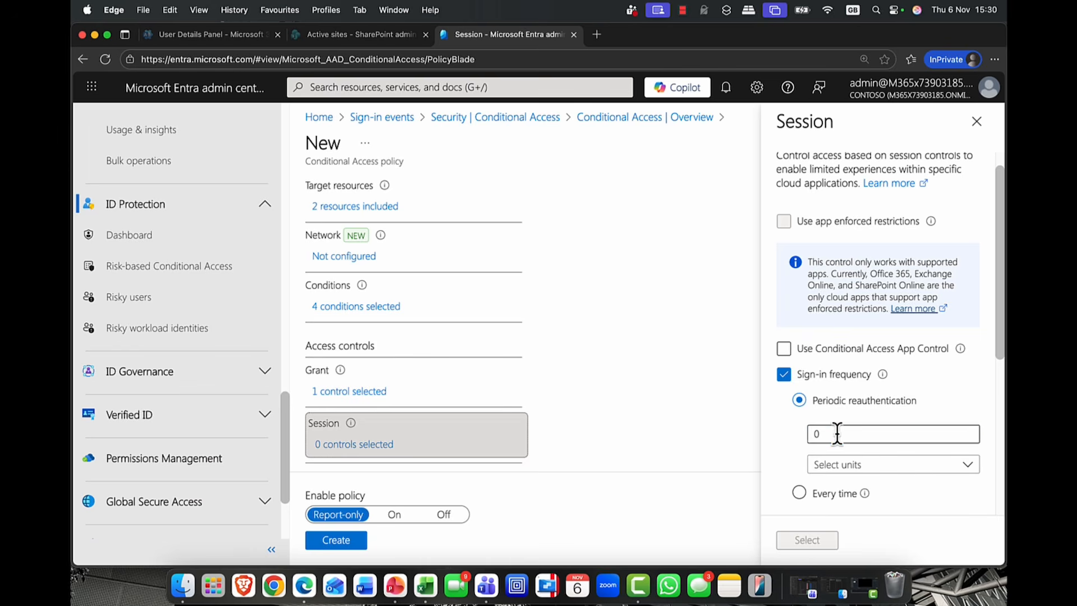
left_click(816, 433)
key("BackSpace")
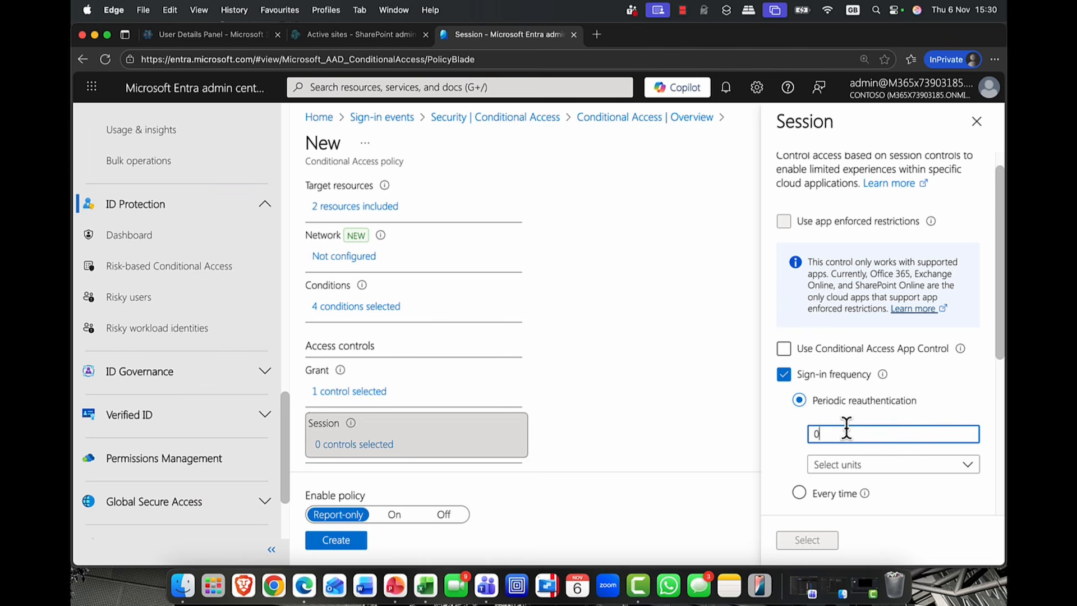
type("3")
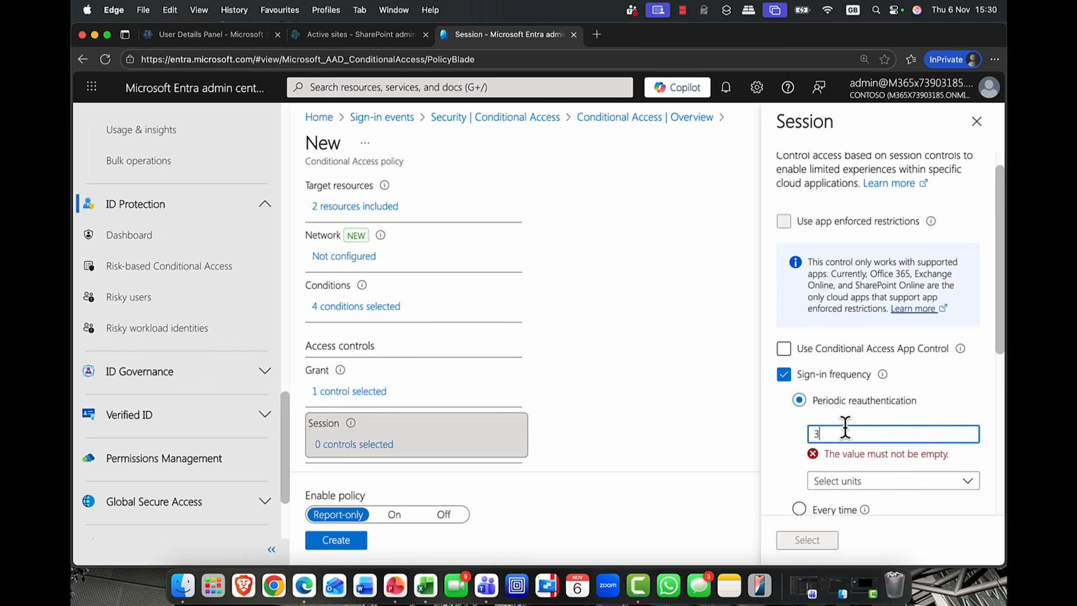
left_click(873, 467)
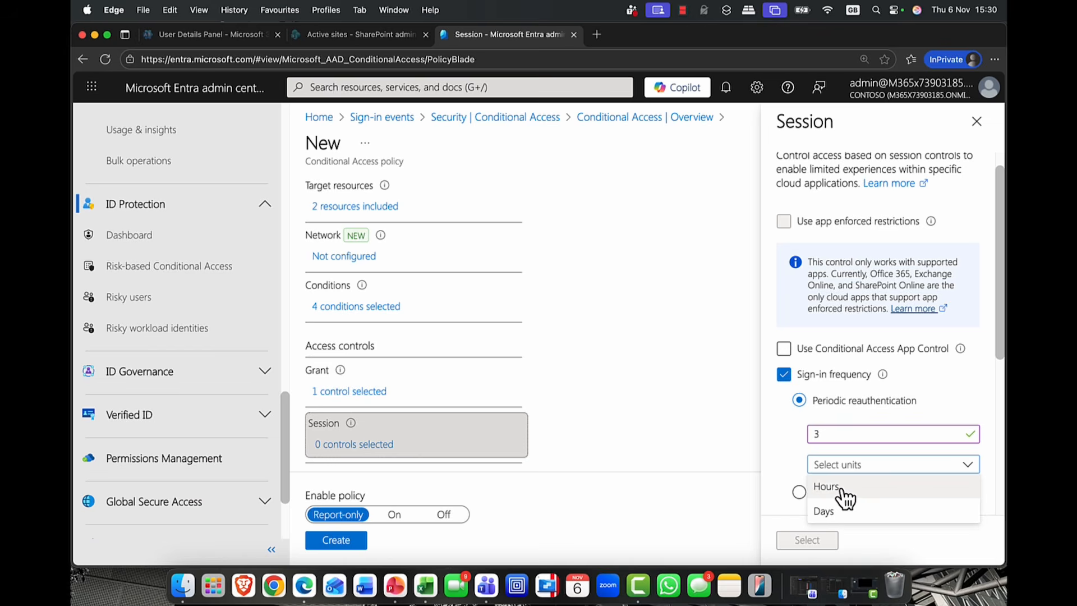
left_click(842, 490)
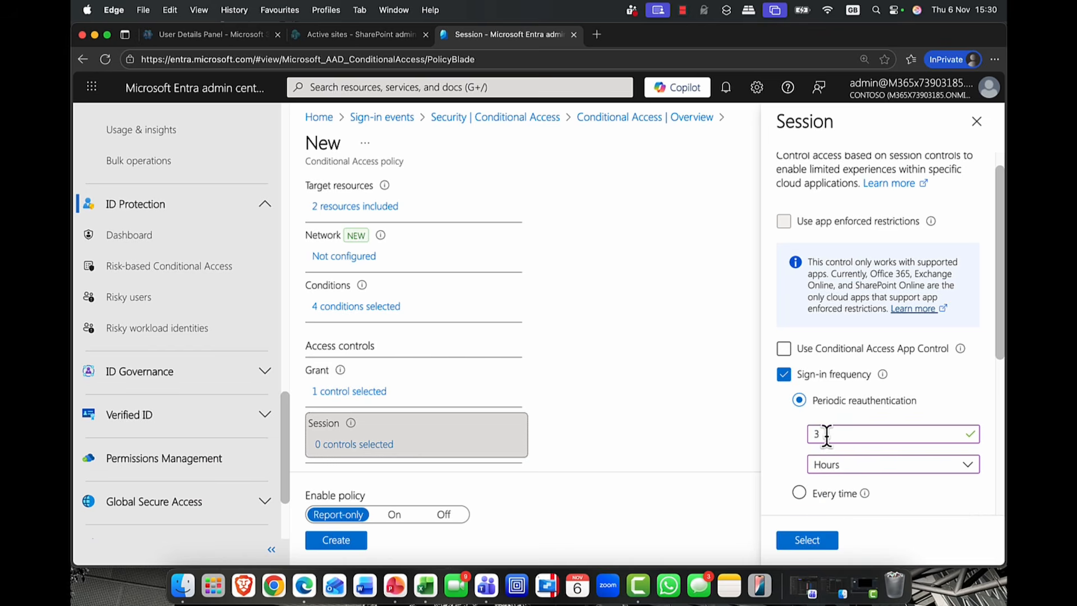
left_click(799, 492)
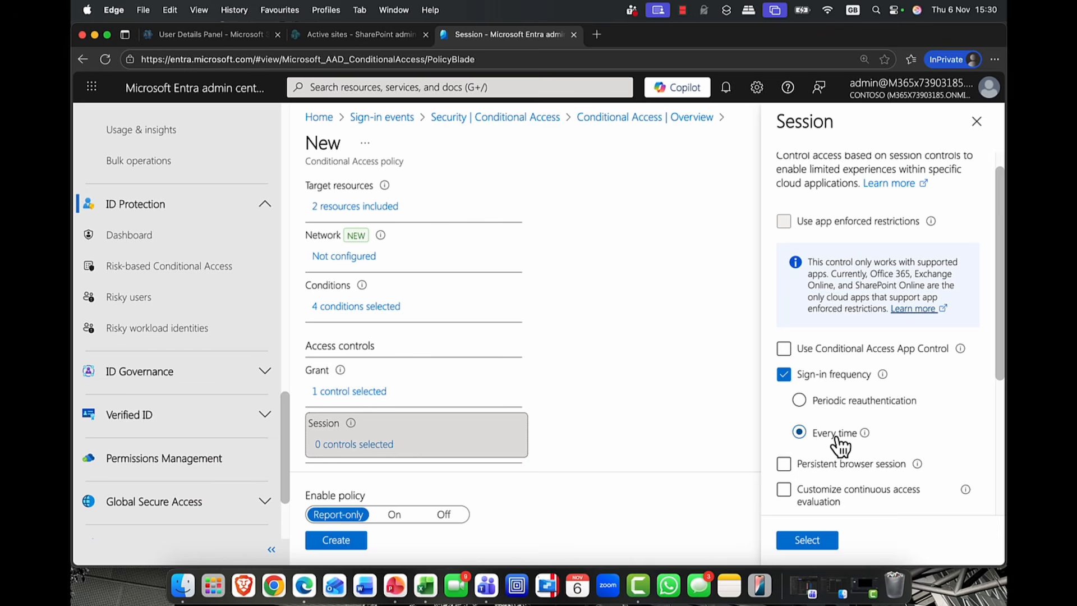
left_click(788, 378)
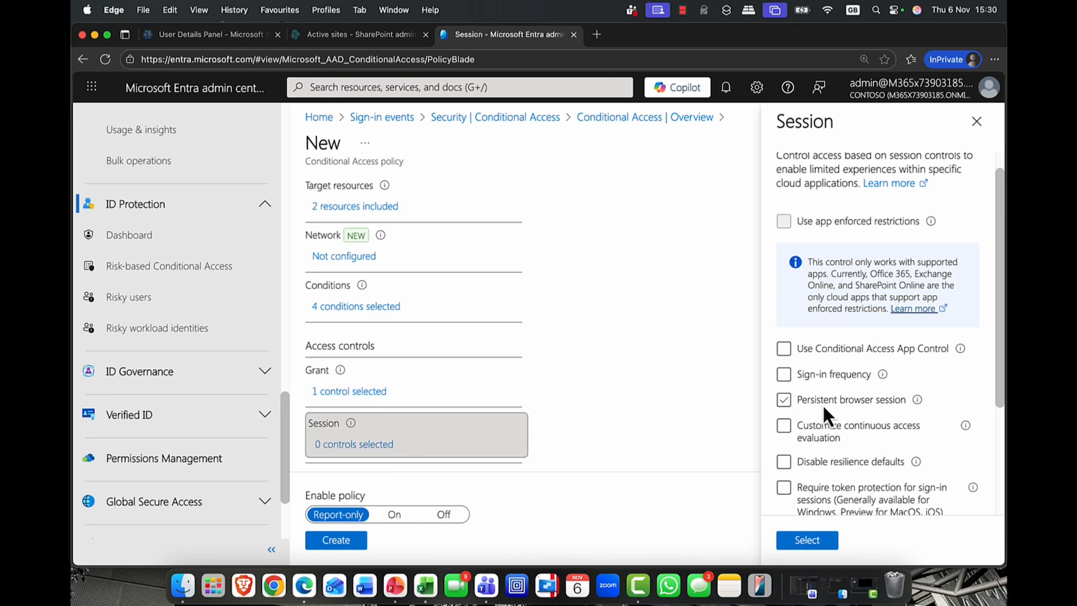
Try the Persistent browser session and Customize continuous access evaluation session controls, and turn both off again
left_click(818, 402)
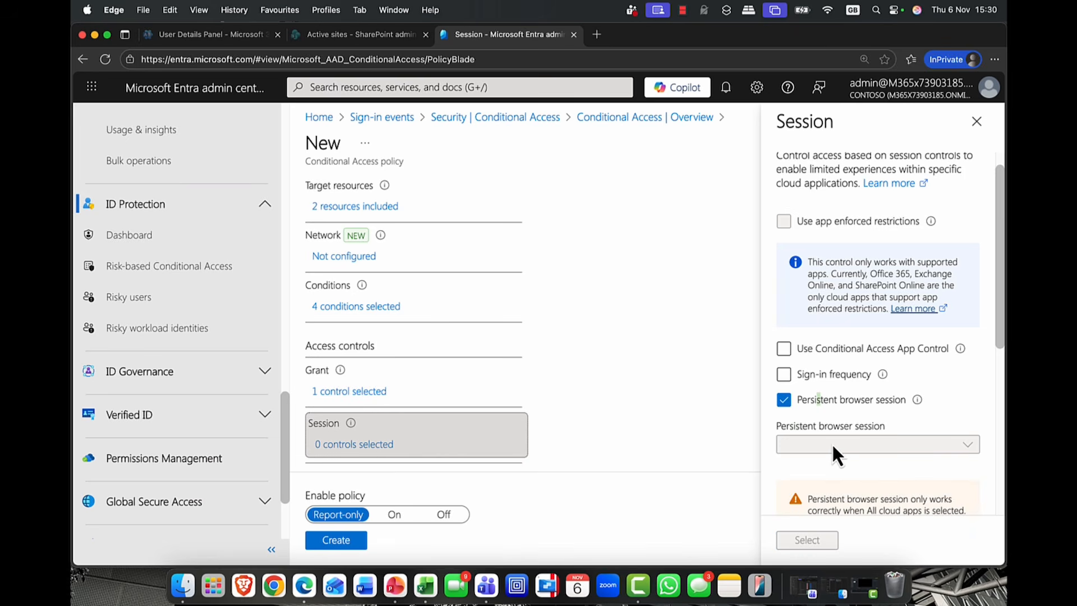
left_click(788, 409)
left_click(788, 409)
left_click(787, 409)
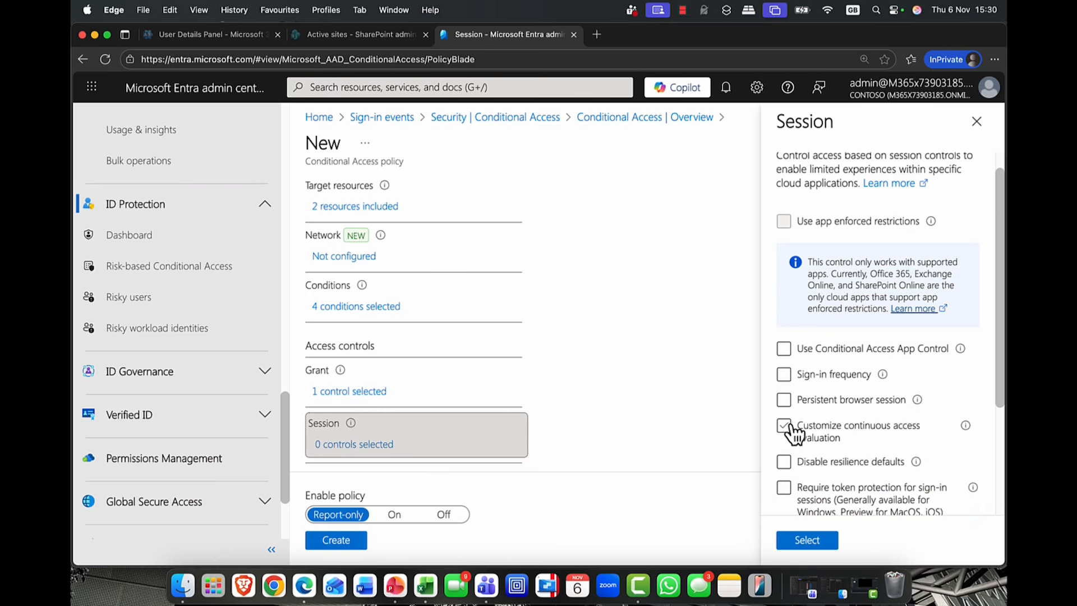
left_click(785, 428)
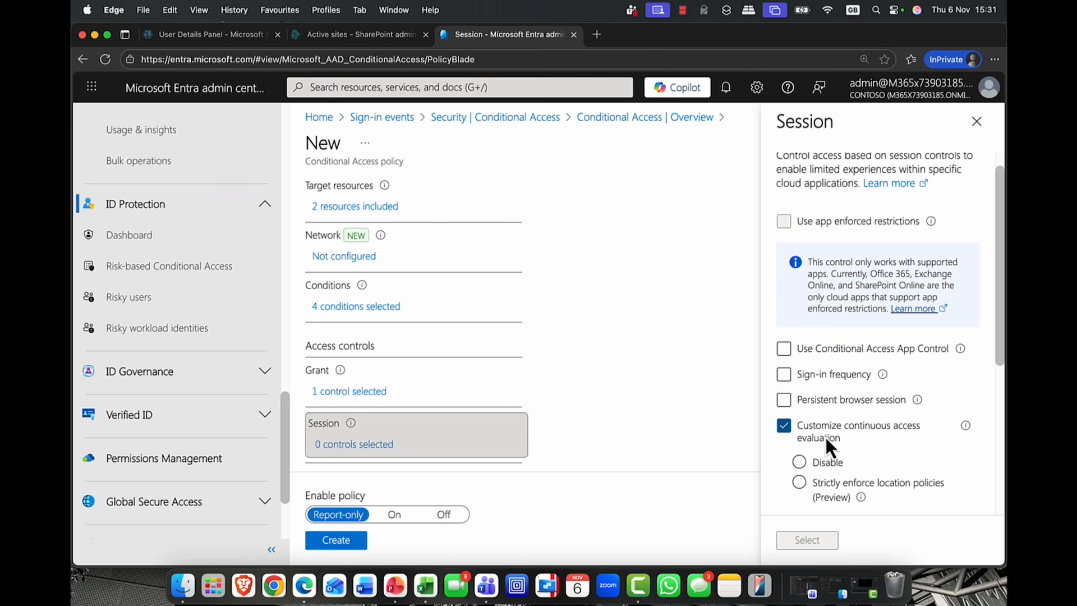
left_click(792, 431)
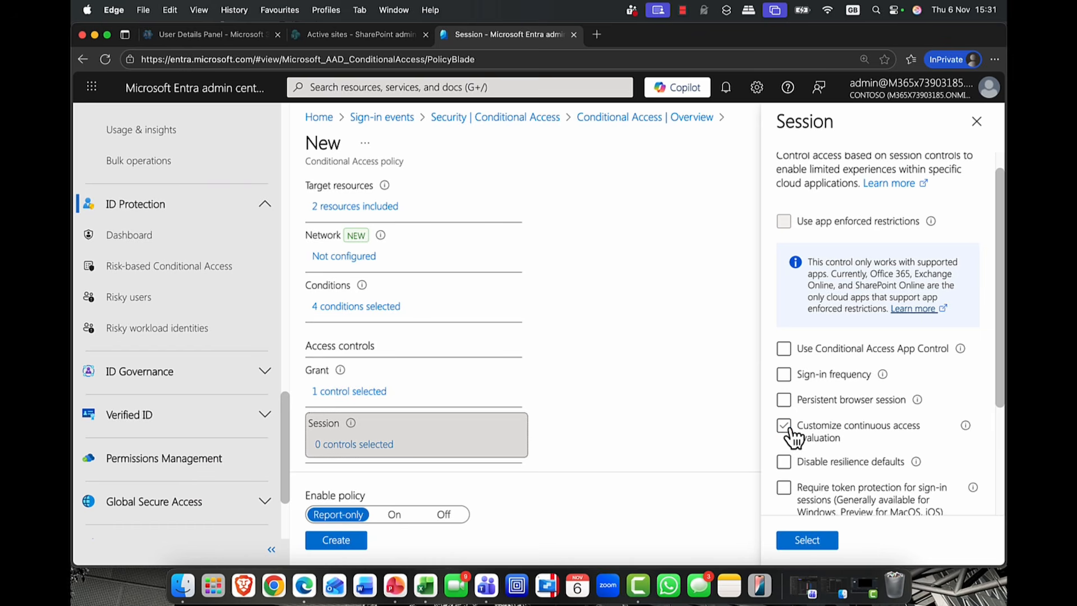
Require token protection for sign-in sessions and apply the session controls to the policy
scroll(896, 447, "down", 2)
left_click(824, 443)
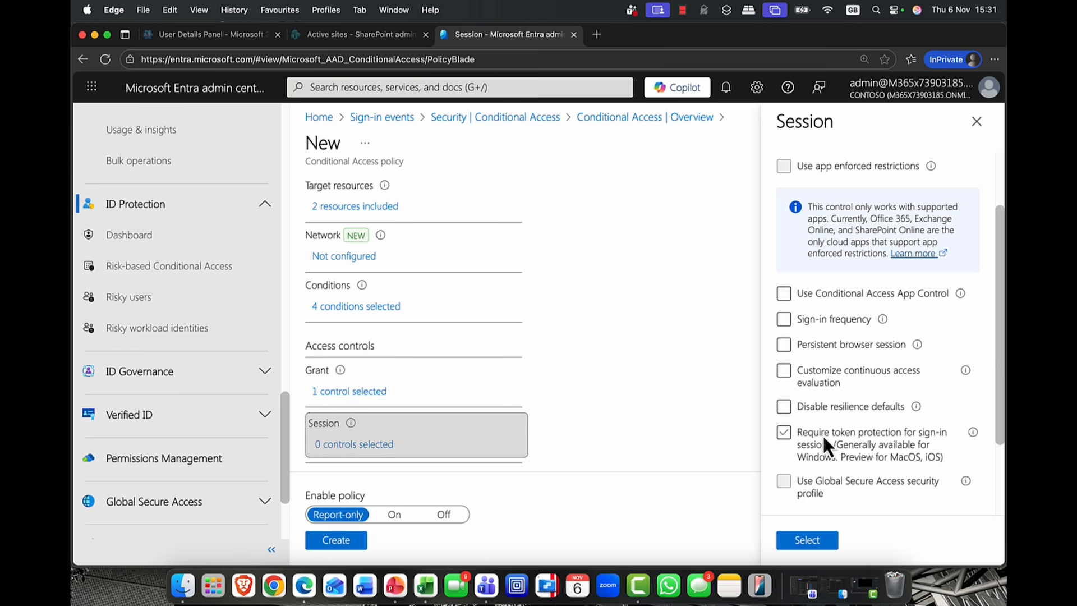
left_click(823, 434)
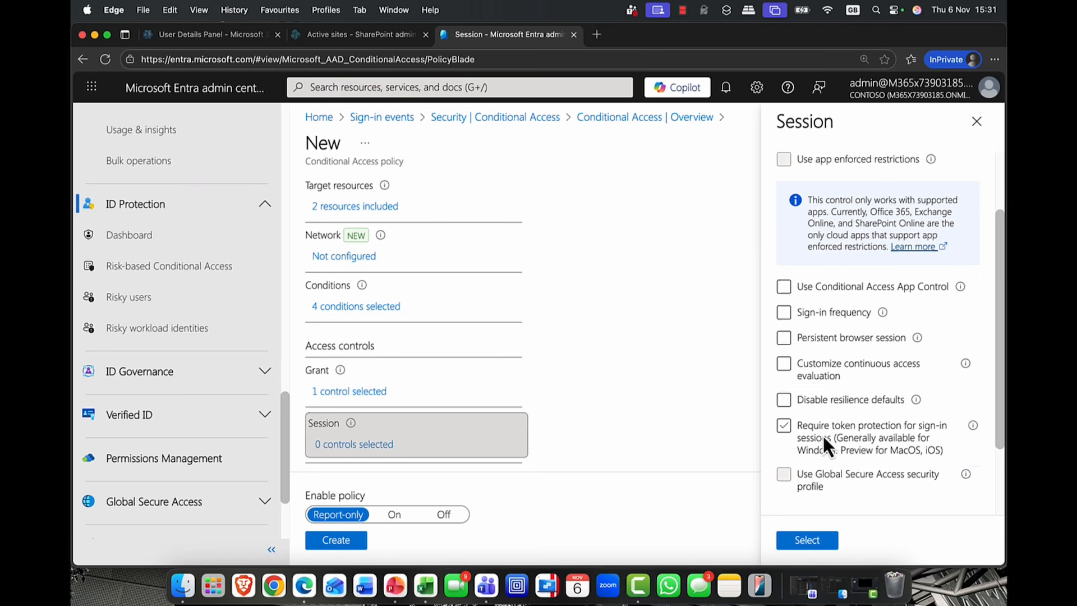
scroll(821, 427, "down", 2)
left_click(827, 378)
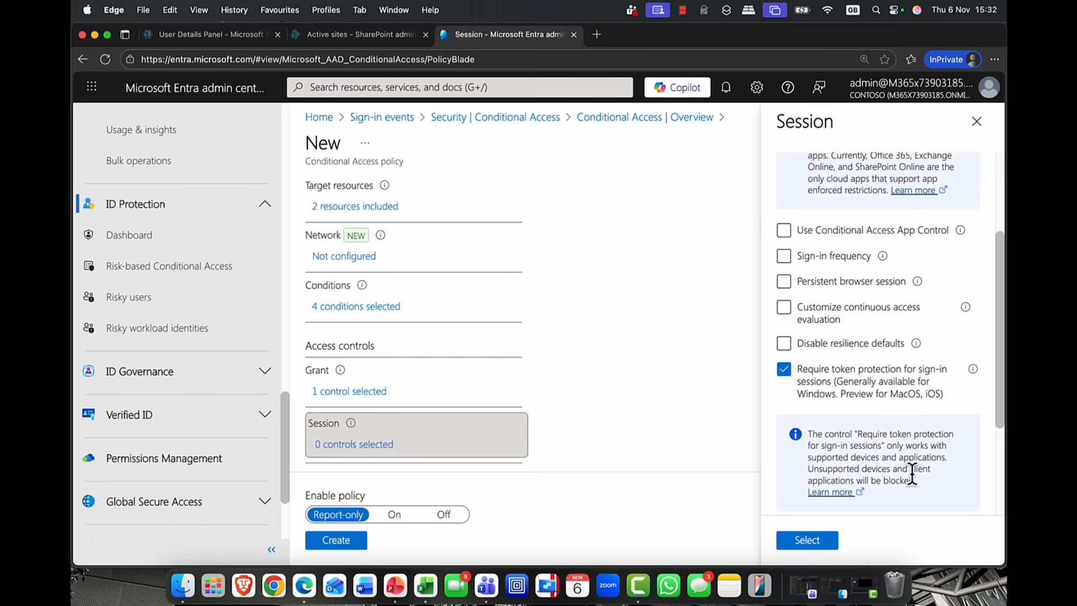
scroll(911, 475, "up", 3)
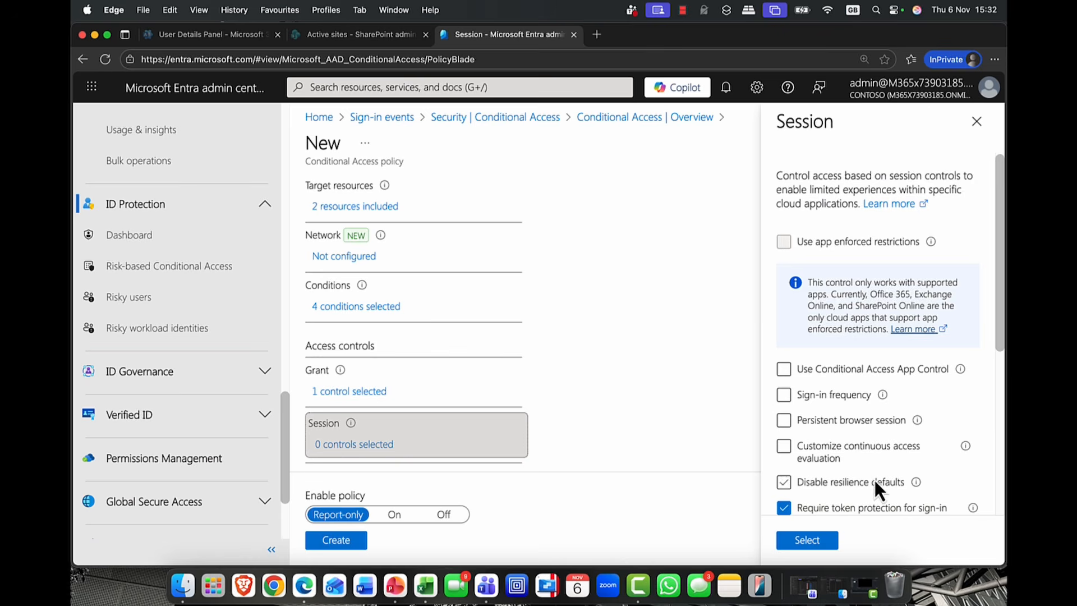
left_click(816, 541)
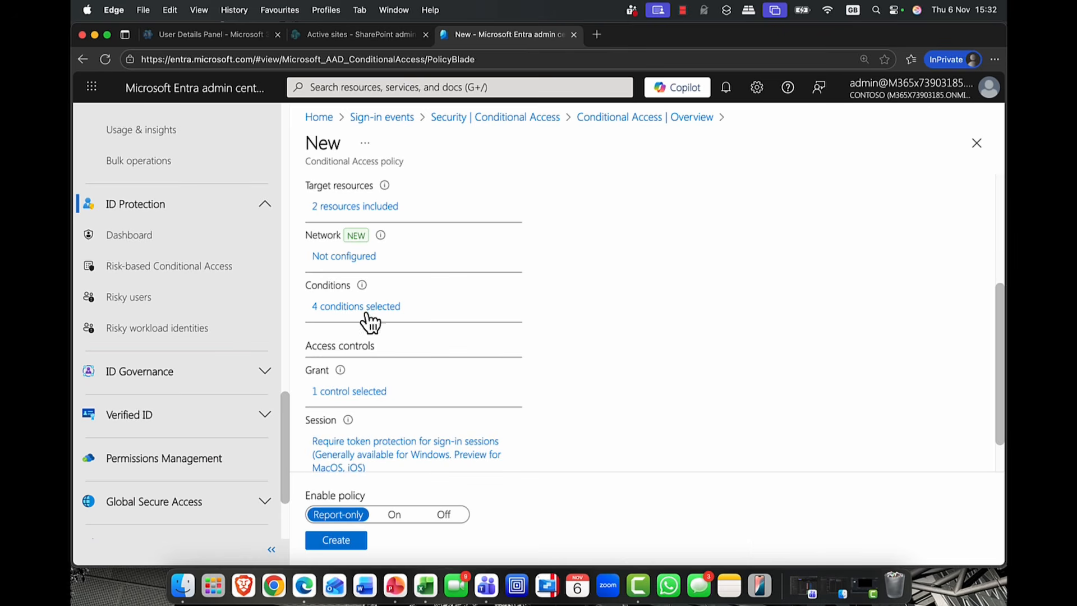
Restrict the policy's device platforms condition from any device to Windows and macOS only
scroll(363, 319, "up", 3)
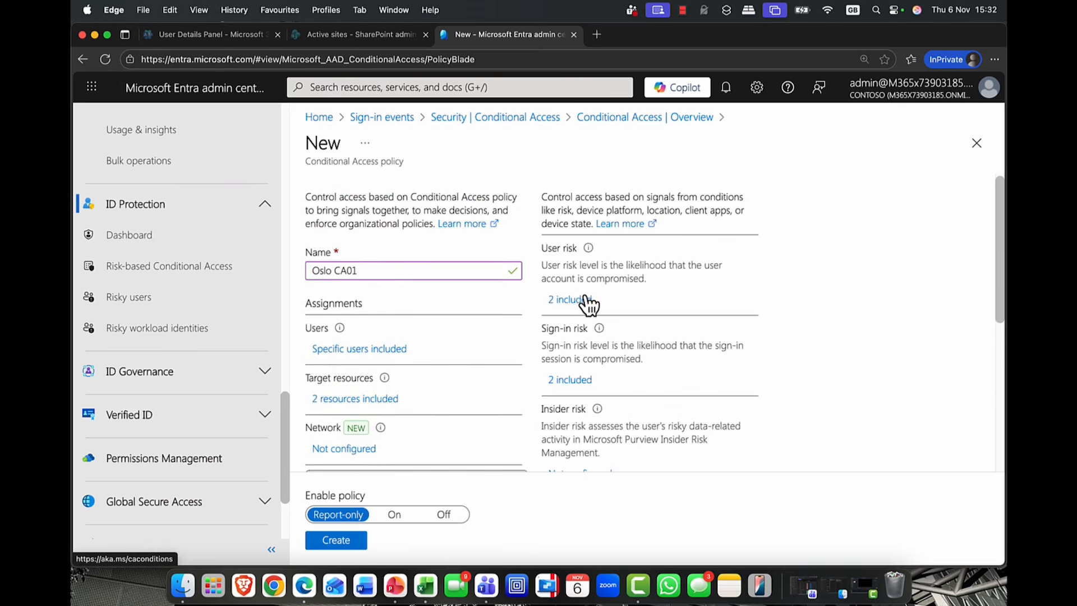
scroll(583, 295, "down", 1)
scroll(583, 298, "down", 3)
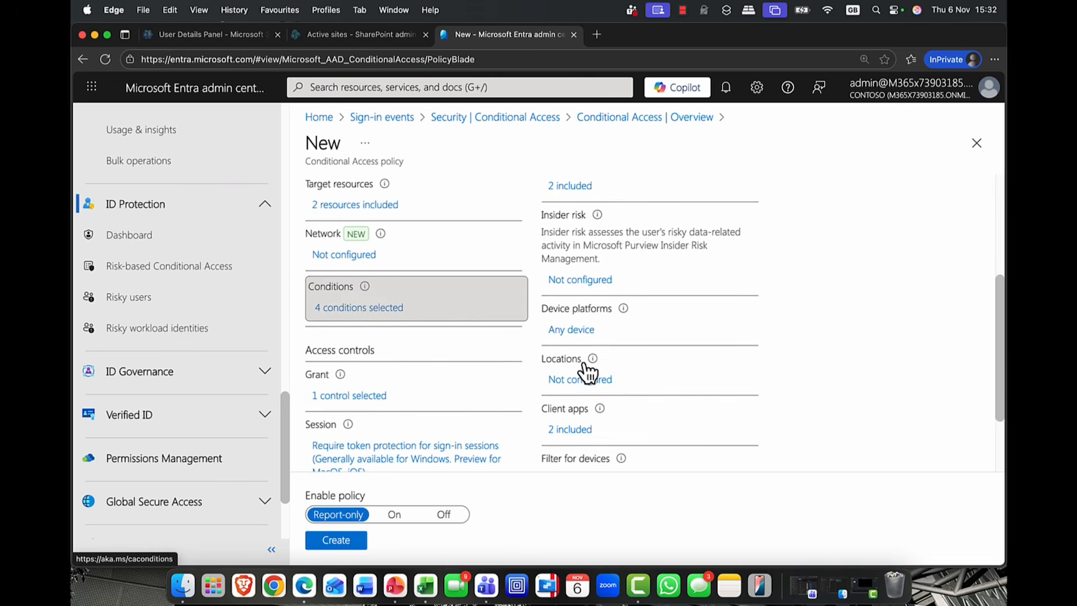
left_click(635, 332)
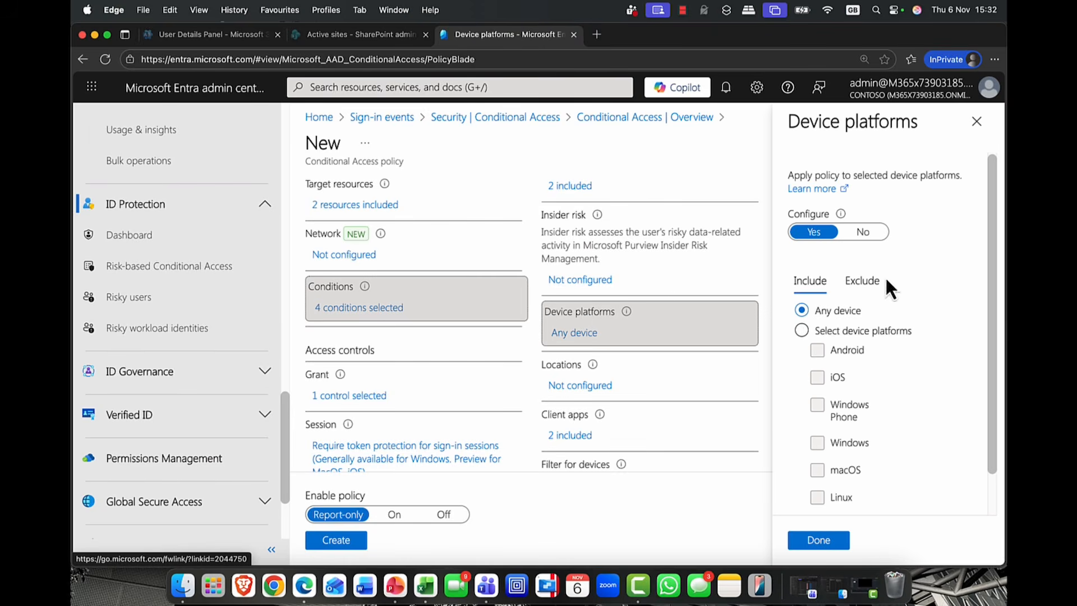
left_click(803, 331)
left_click(822, 412)
left_click(820, 449)
left_click(820, 448)
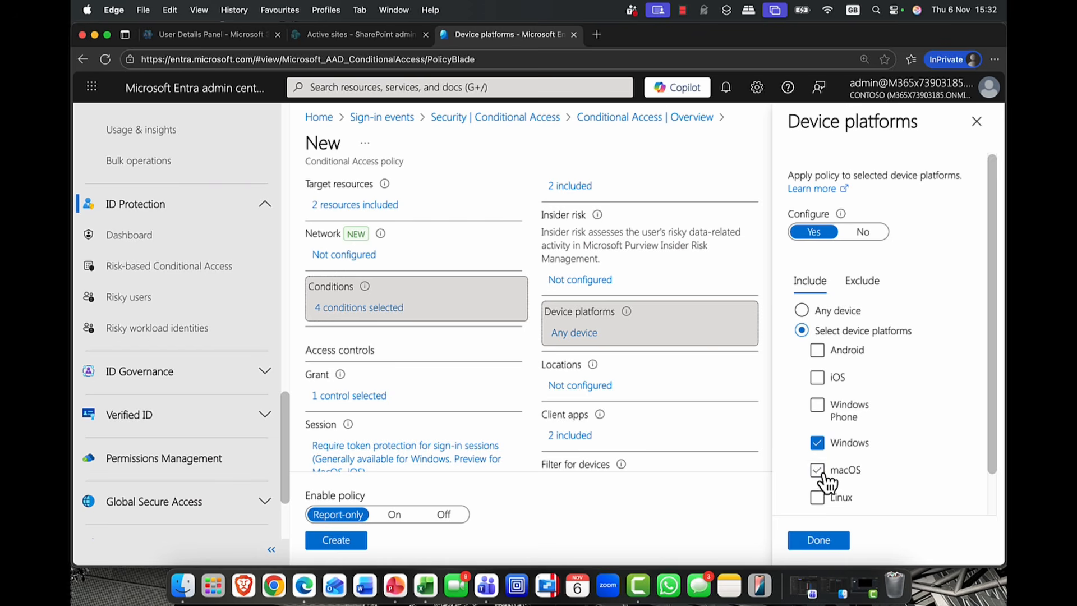
left_click(824, 541)
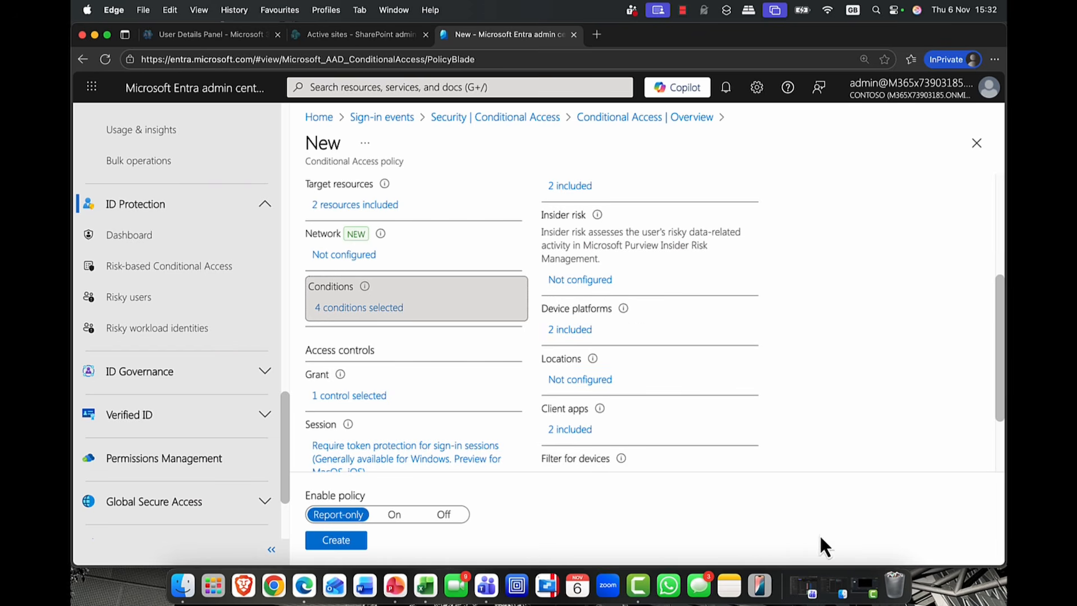
Create the Oslo CA01 policy in Report-only mode and open its row options in the list of Conditional Access policies
scroll(589, 435, "down", 2)
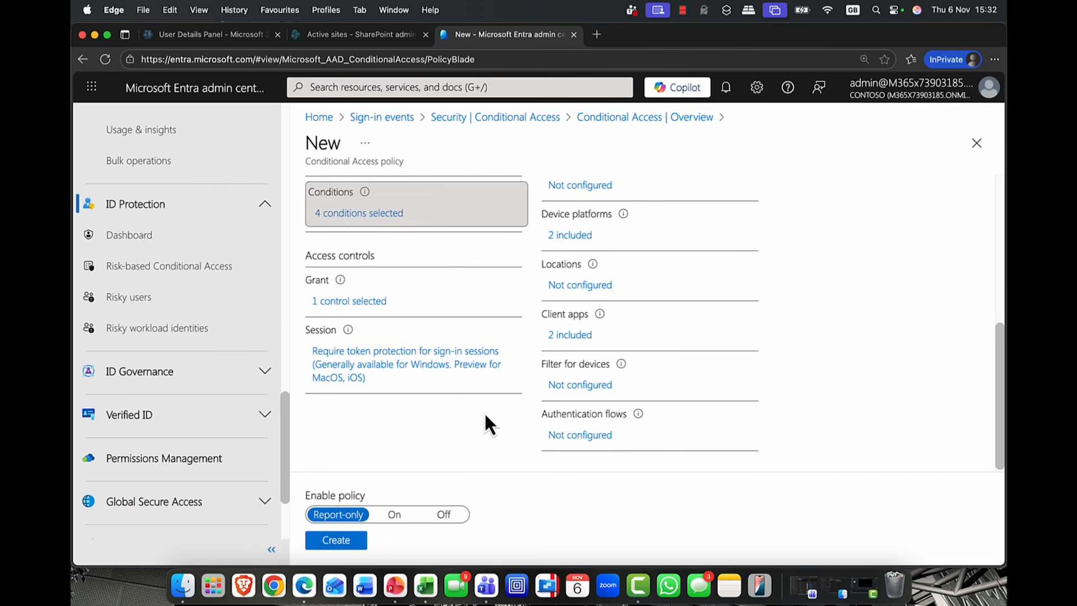
left_click(342, 544)
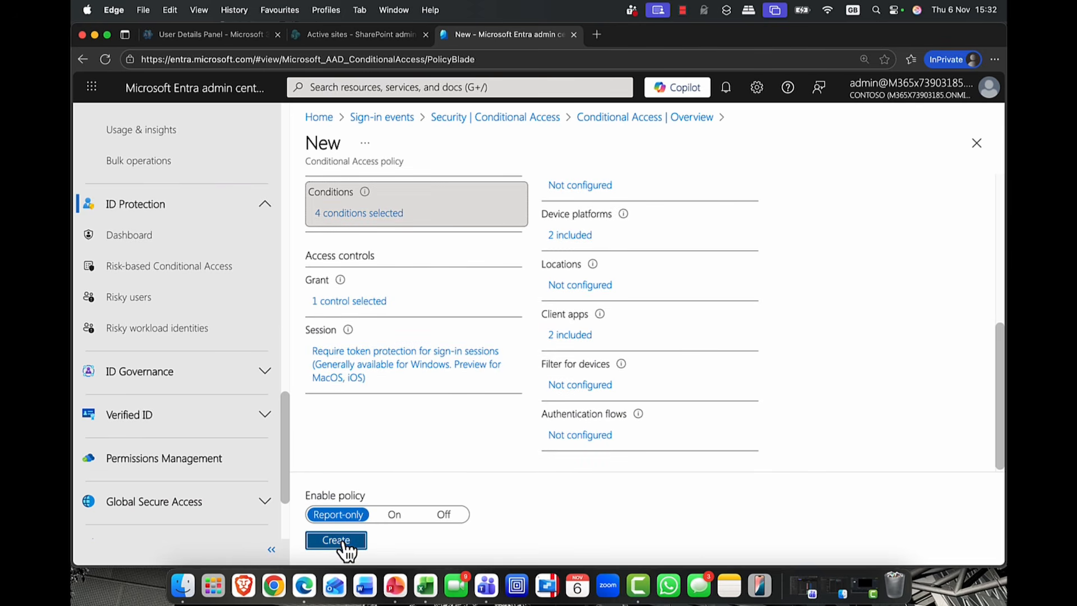
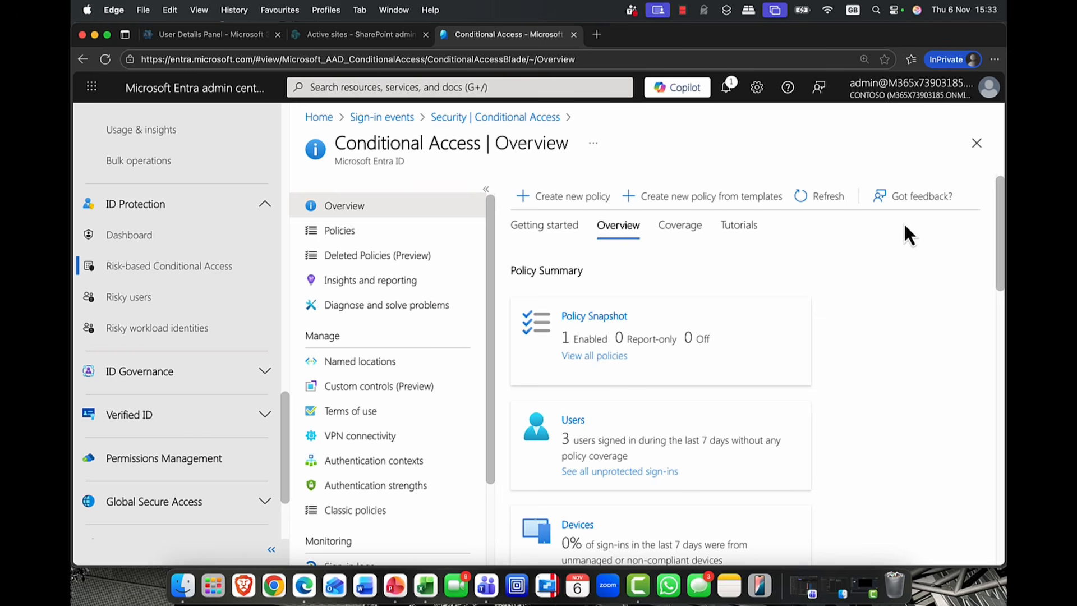
left_click(349, 232)
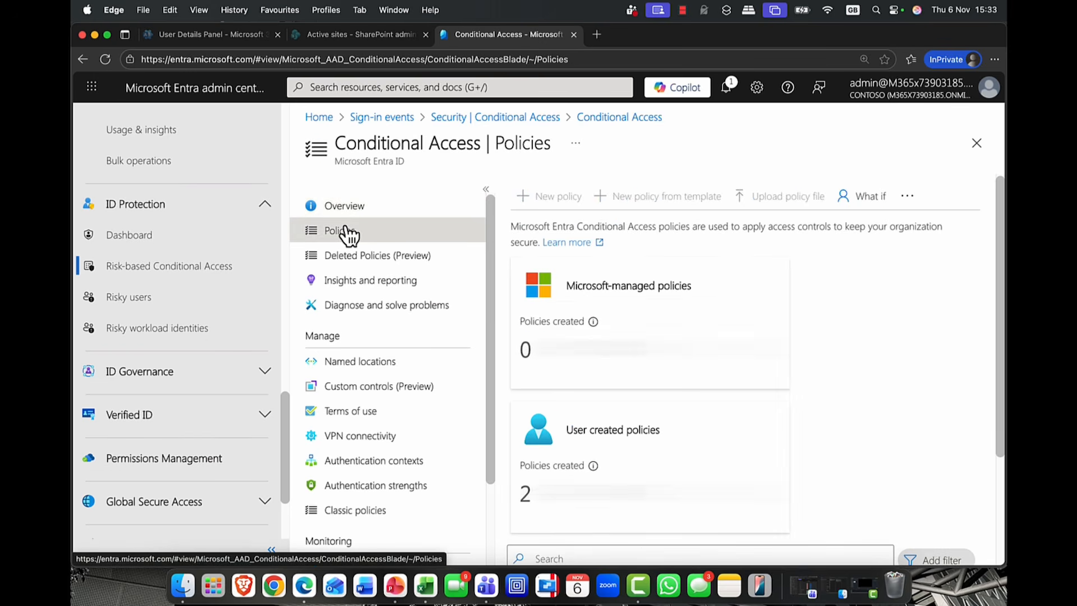
scroll(678, 350, "down", 3)
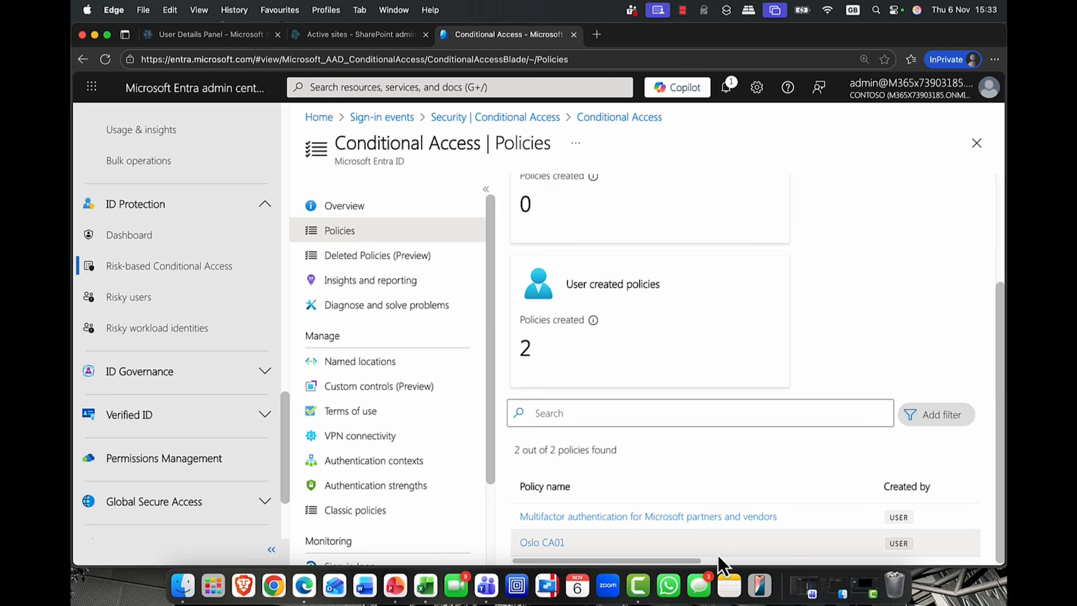
left_click_drag(630, 561, 934, 563)
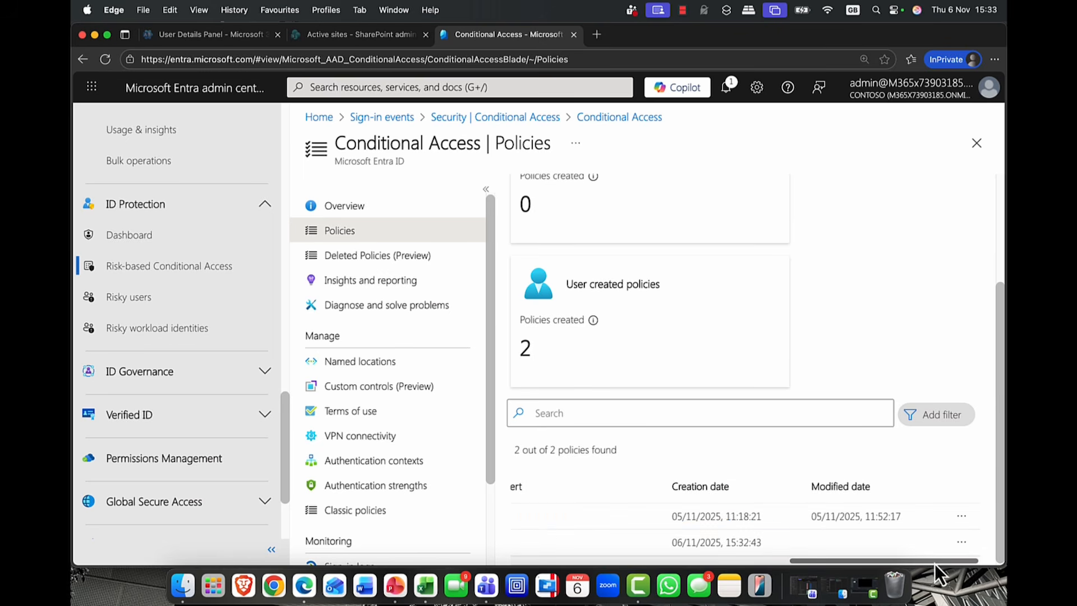
left_click(962, 542)
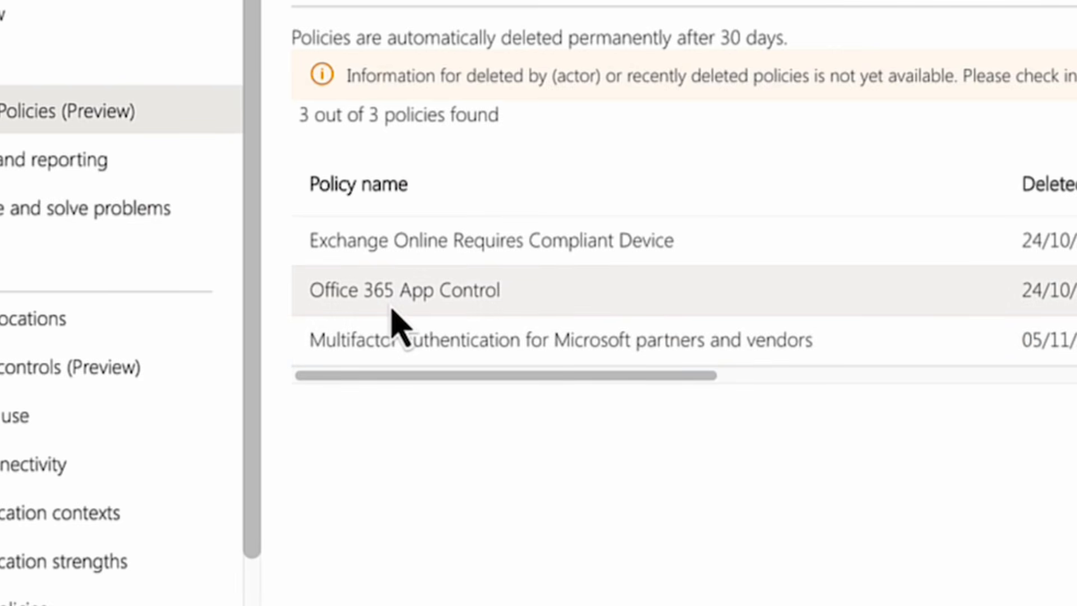
Examine the restore and permanent deletion options for the deleted Office 365 App Control policy, and return to the Conditional Access overview
scroll(393, 320, "right", 10)
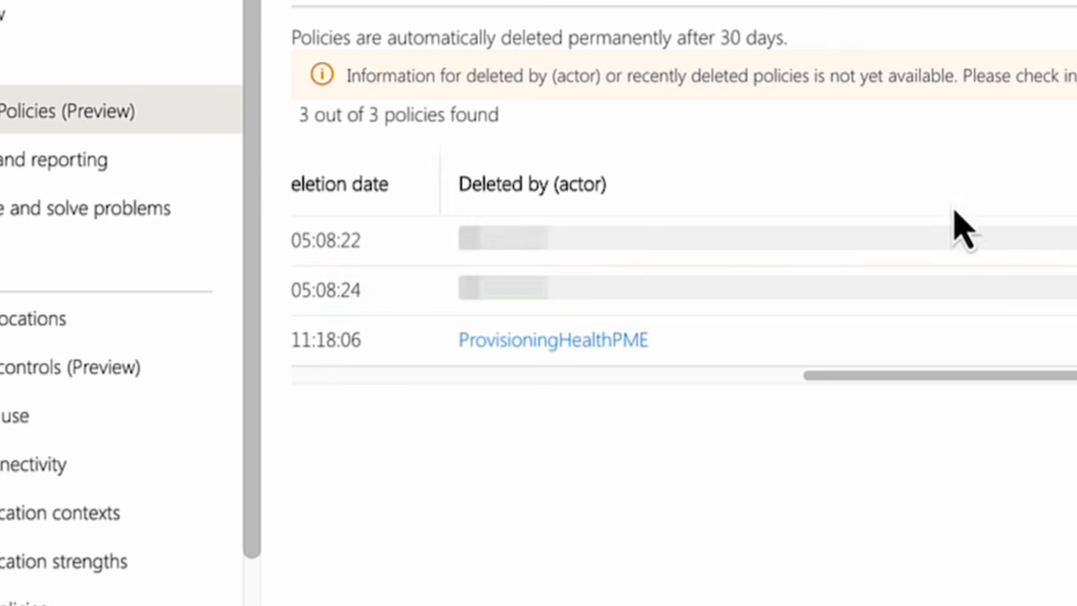
left_click(1033, 267)
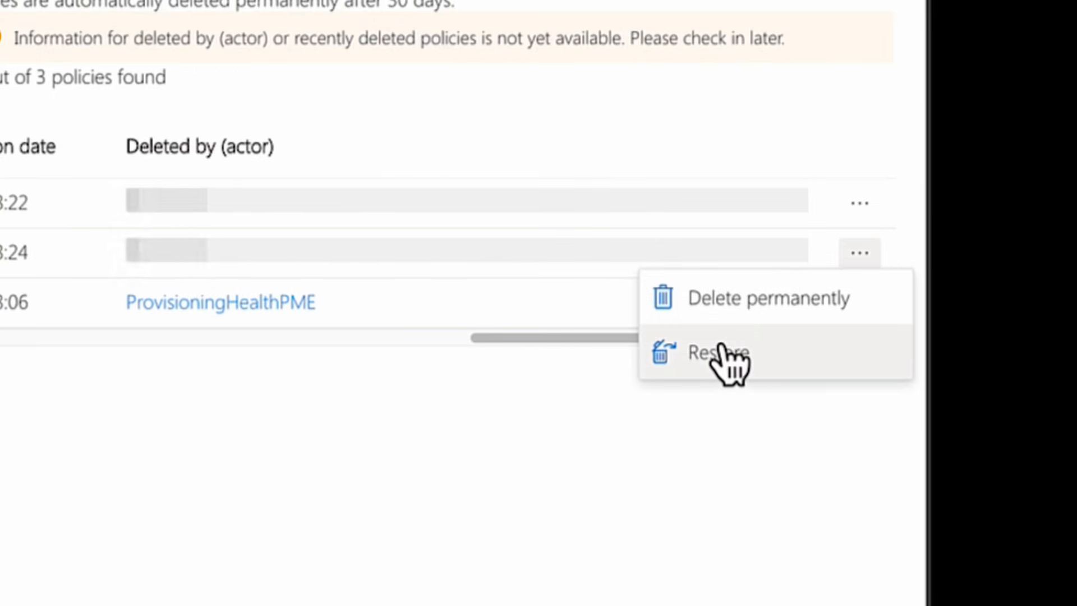
left_click(455, 462)
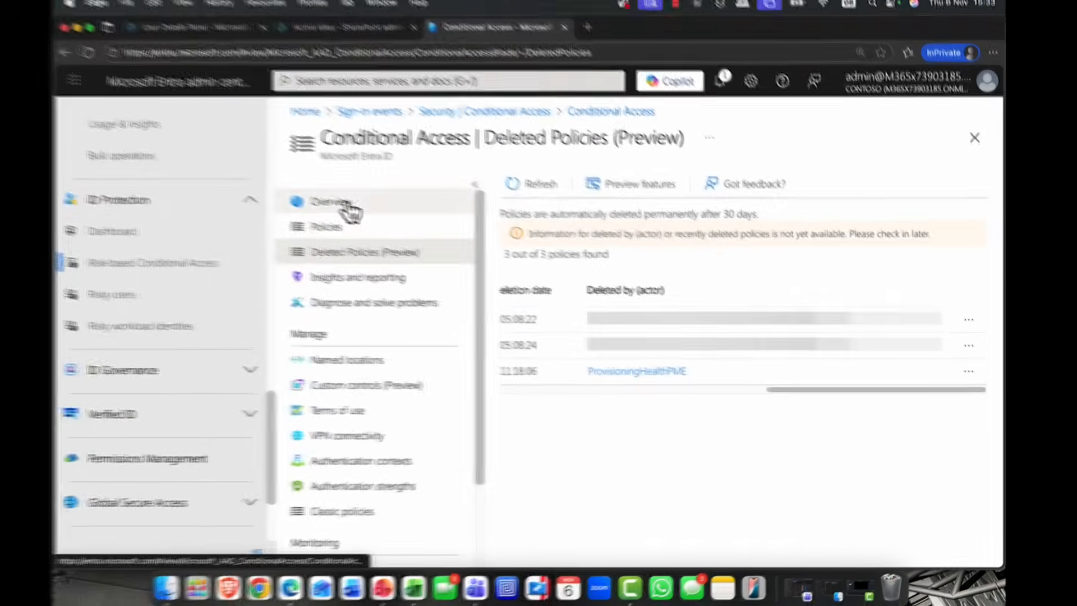
left_click(344, 203)
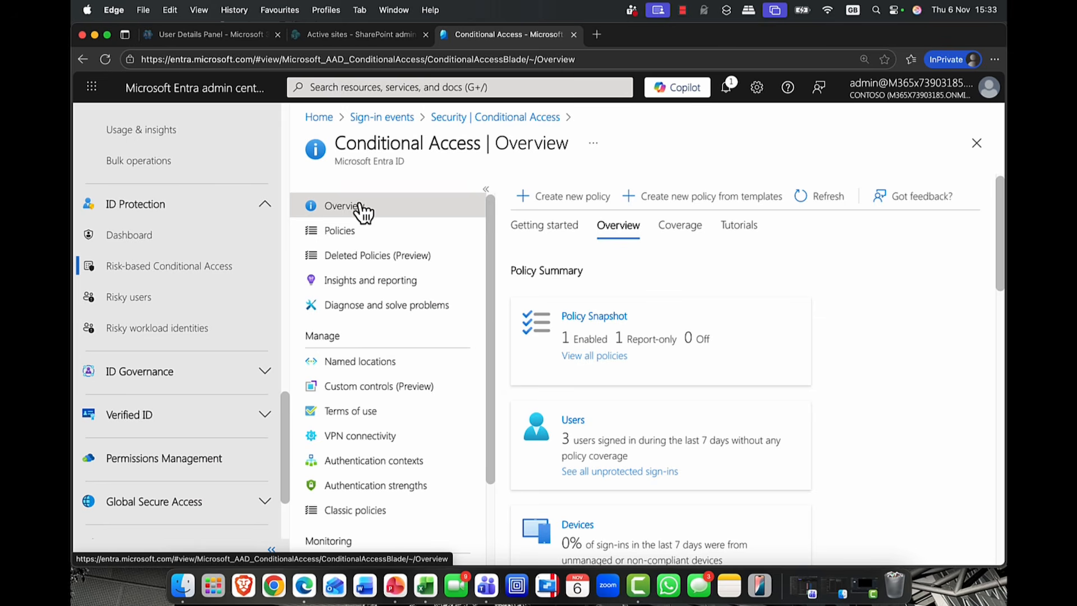
In the Identity Protection settings, allow on-premises password change to reset user risk and save
left_click(178, 241)
scroll(357, 282, "down", 5)
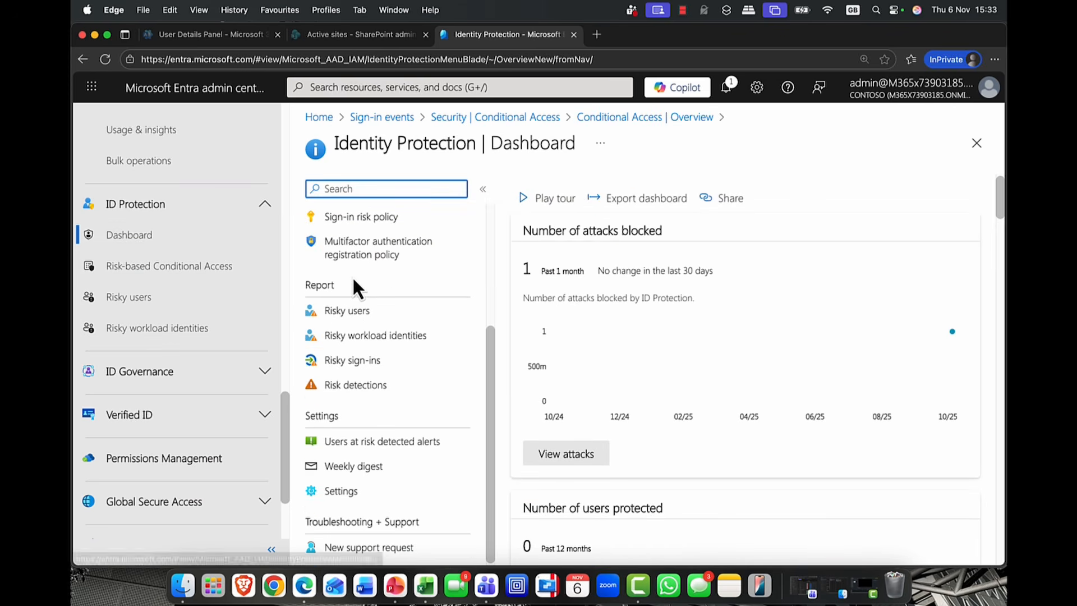
left_click(341, 492)
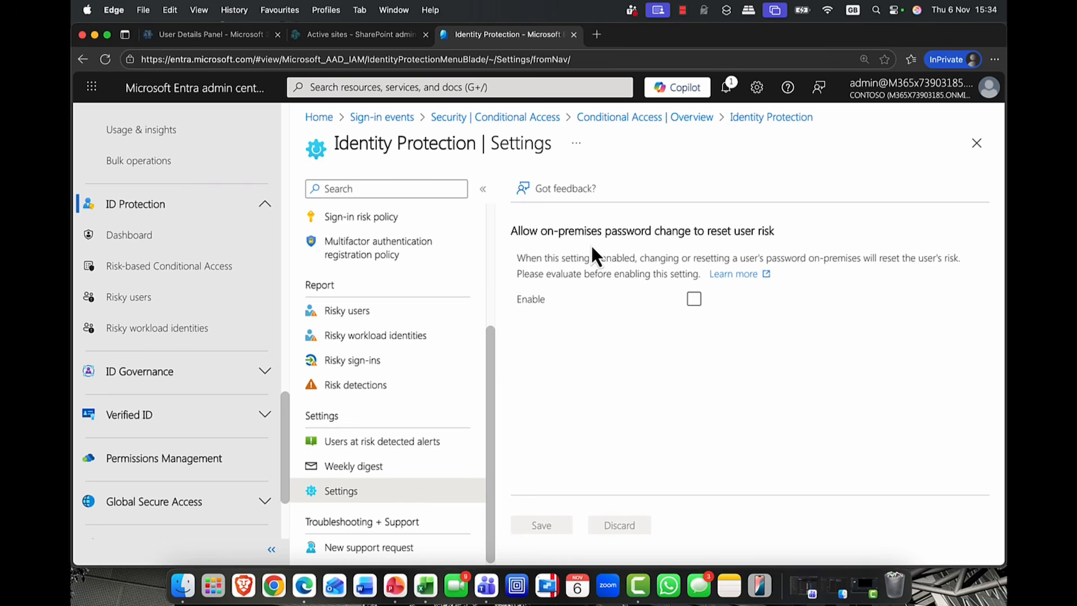
left_click(694, 301)
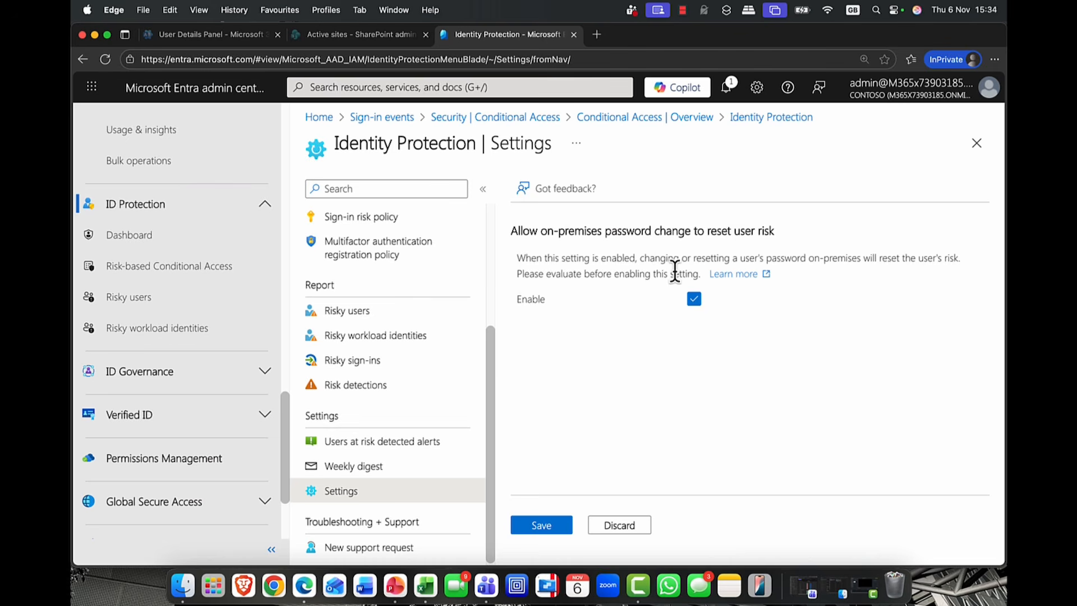
left_click(554, 524)
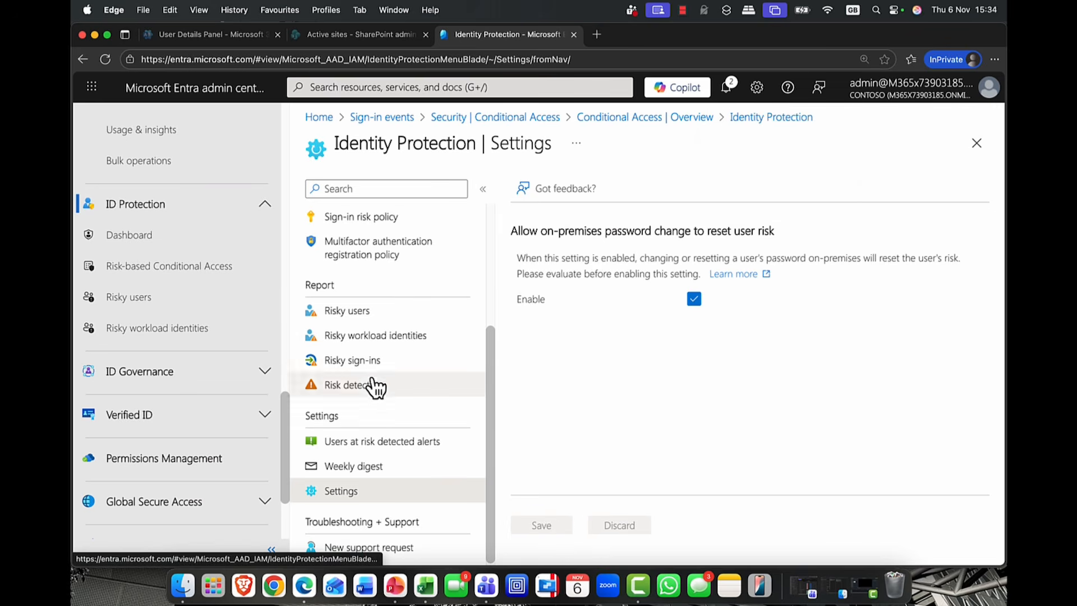
Open the Authentication methods policies of Entra ID
scroll(149, 313, "up", 15)
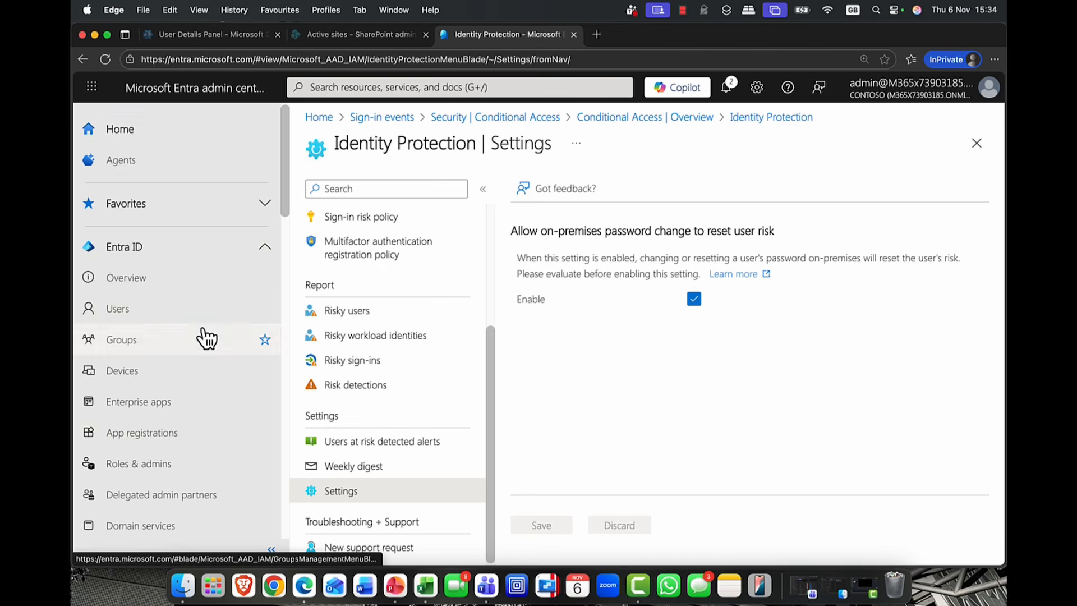
scroll(196, 331, "down", 6)
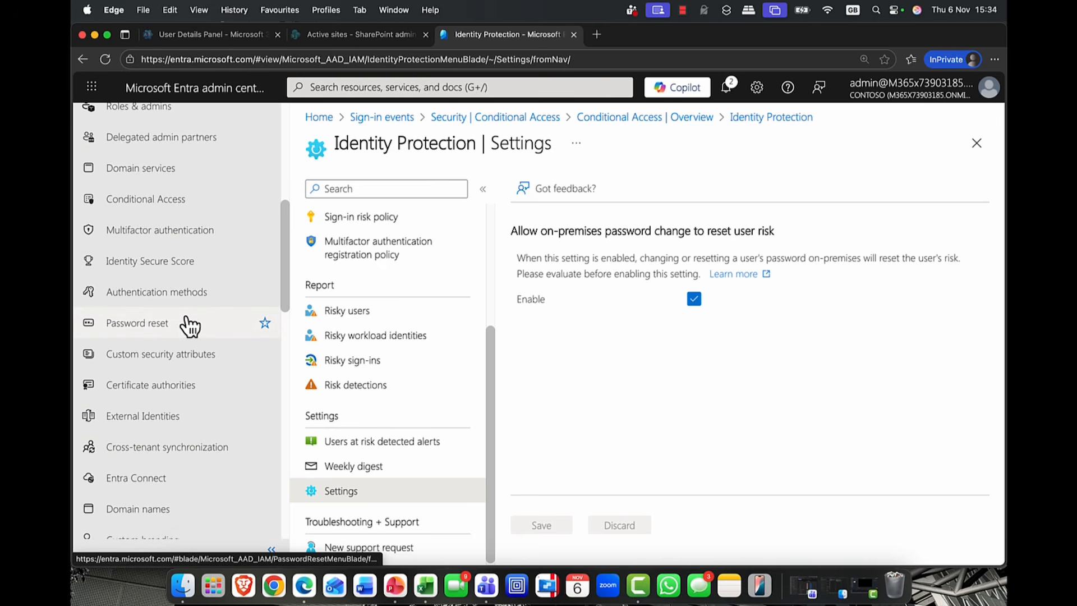
scroll(188, 325, "up", 6)
scroll(188, 325, "down", 2)
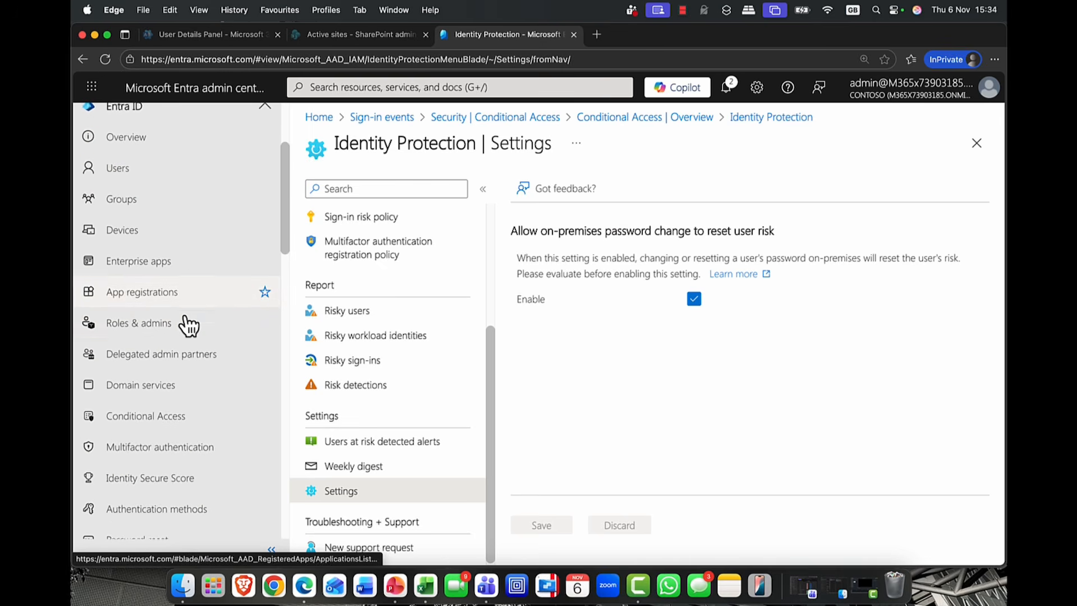
scroll(189, 325, "down", 1)
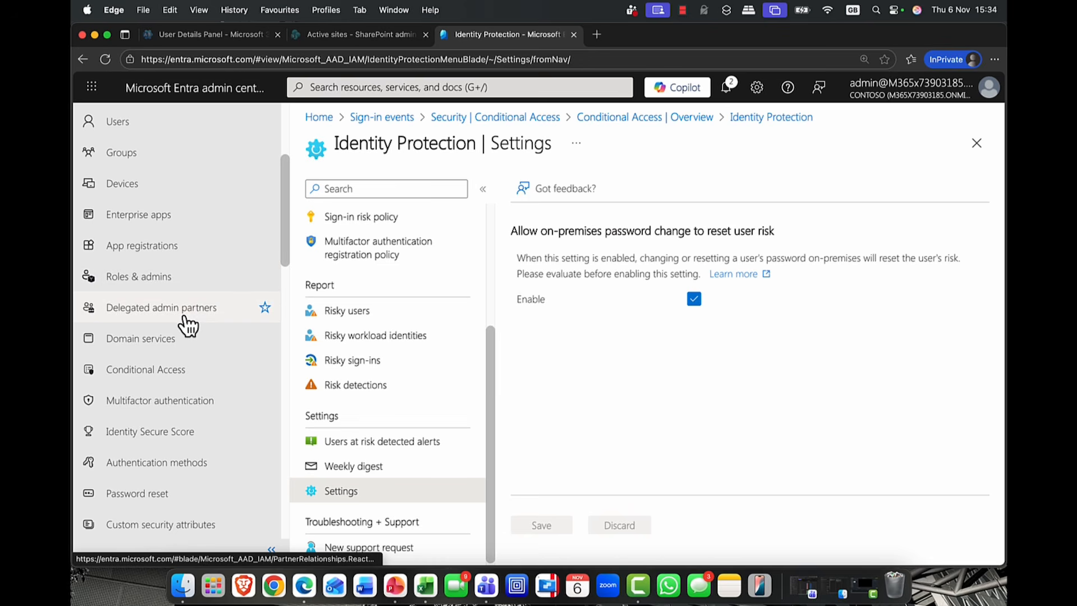
scroll(185, 325, "down", 2)
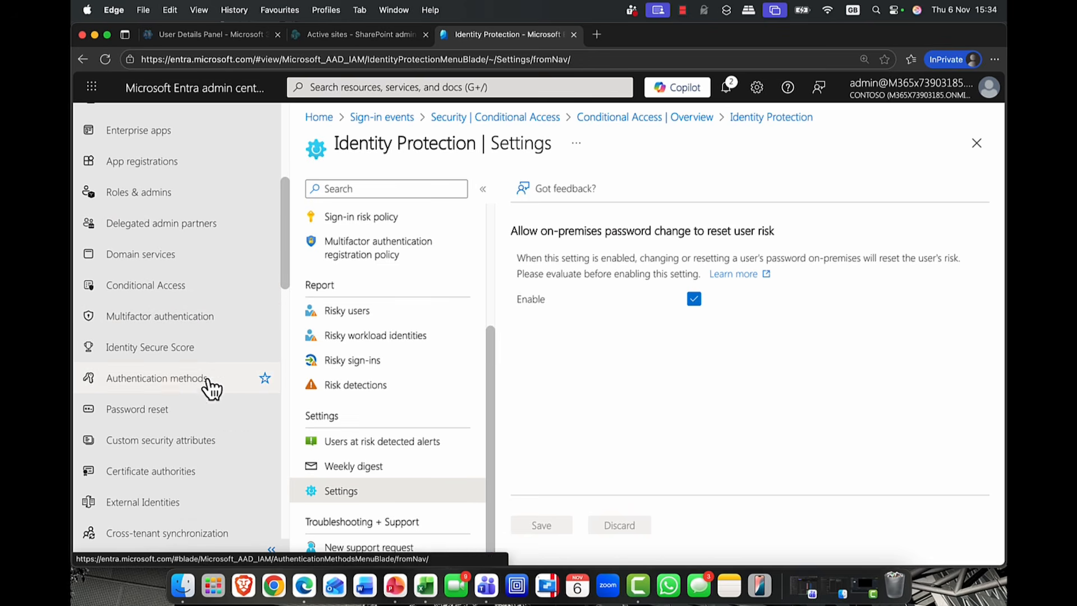
left_click(172, 393)
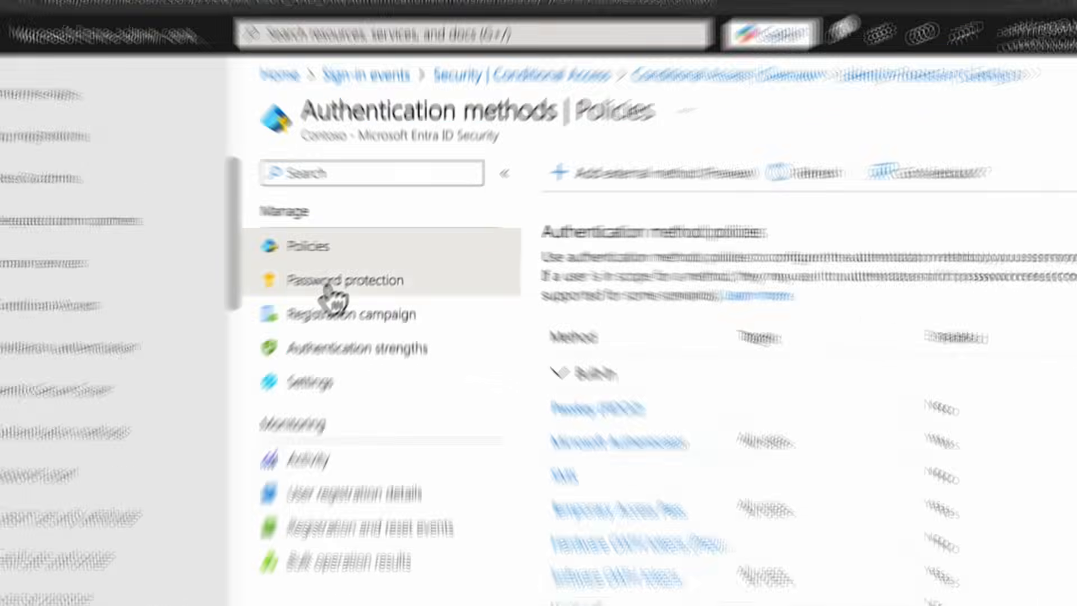
In the Password protection settings, set the lockout threshold to 5 and the lockout duration to 120 seconds
left_click(327, 283)
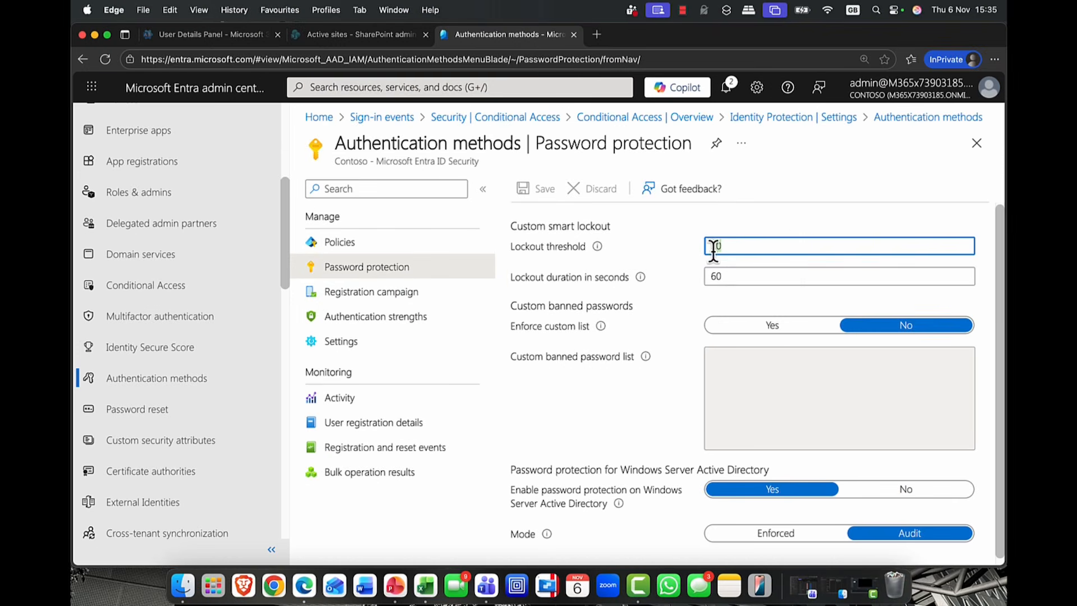
double_click(705, 276)
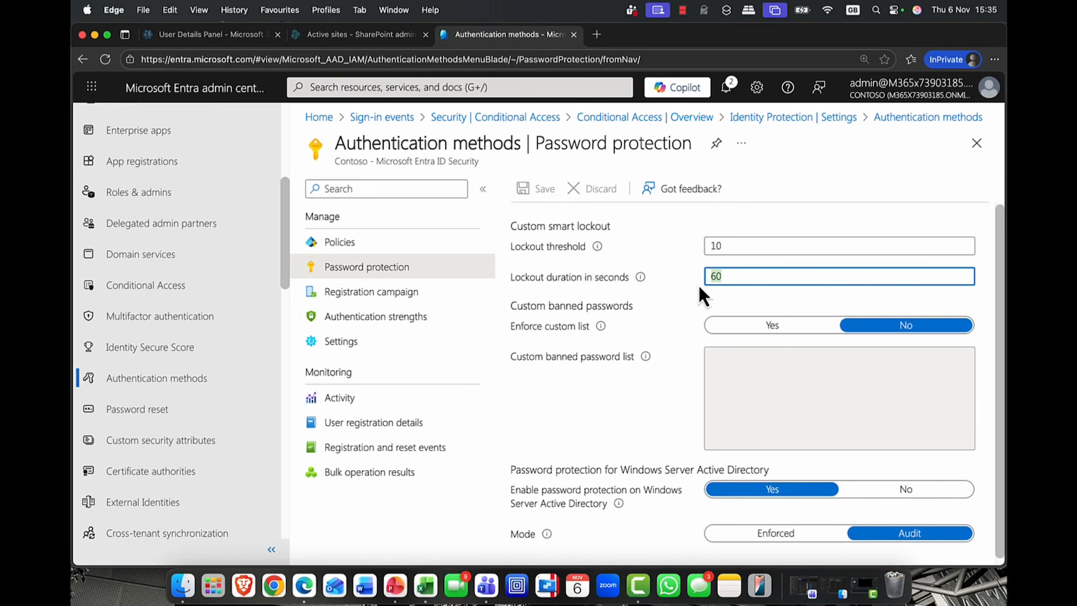
left_click(725, 245)
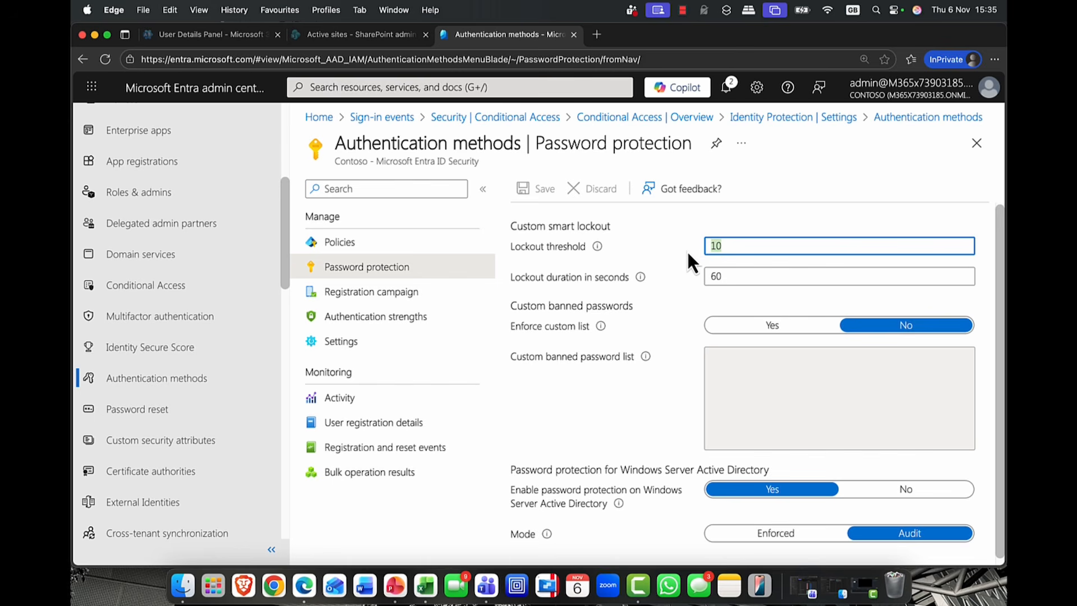
type("5")
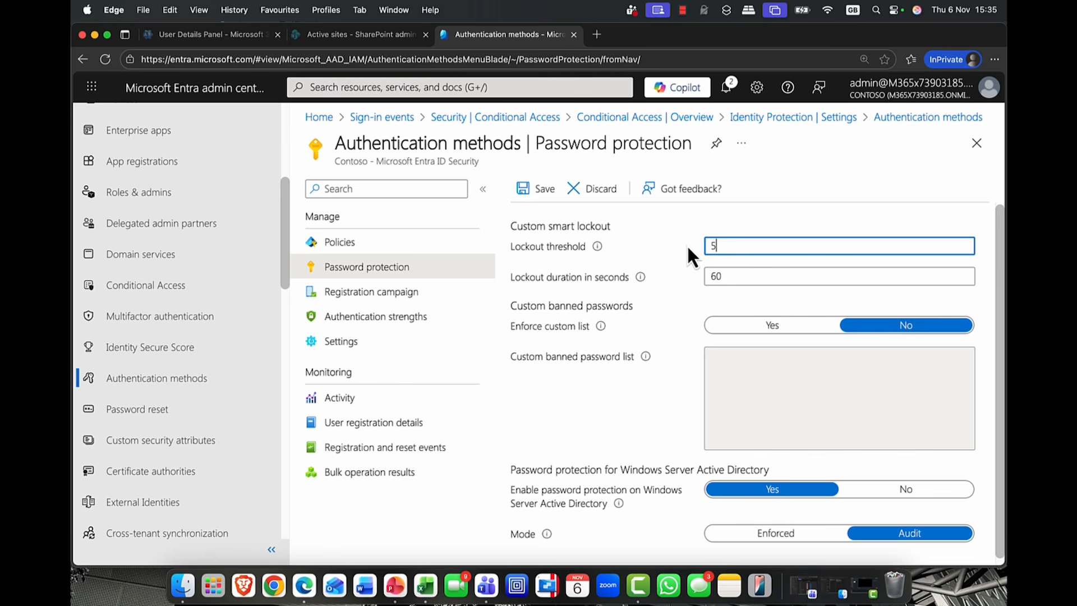
key("Tab")
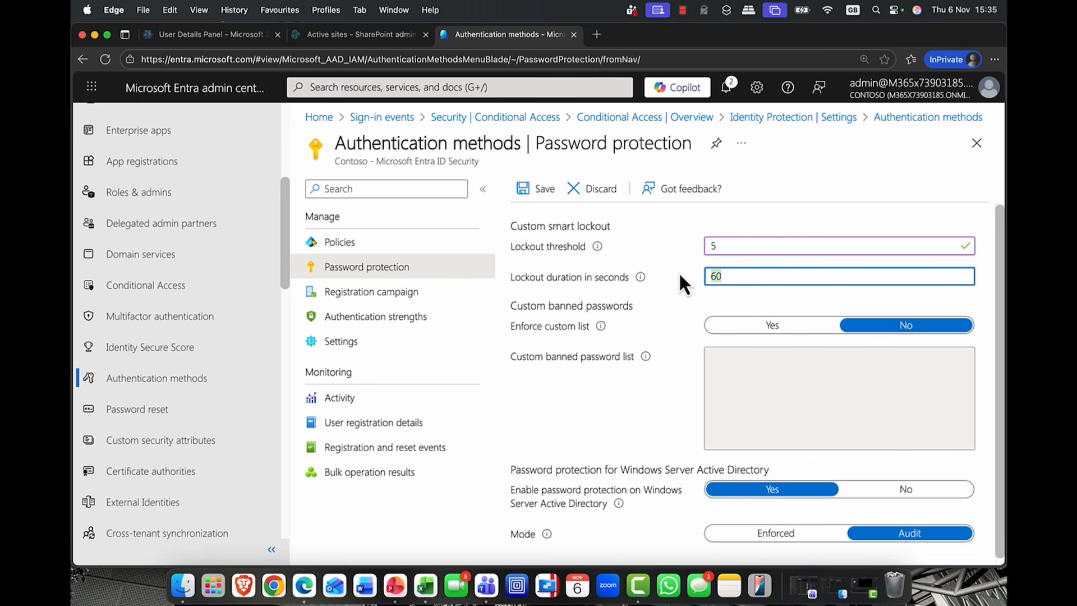
type("120")
left_click(735, 301)
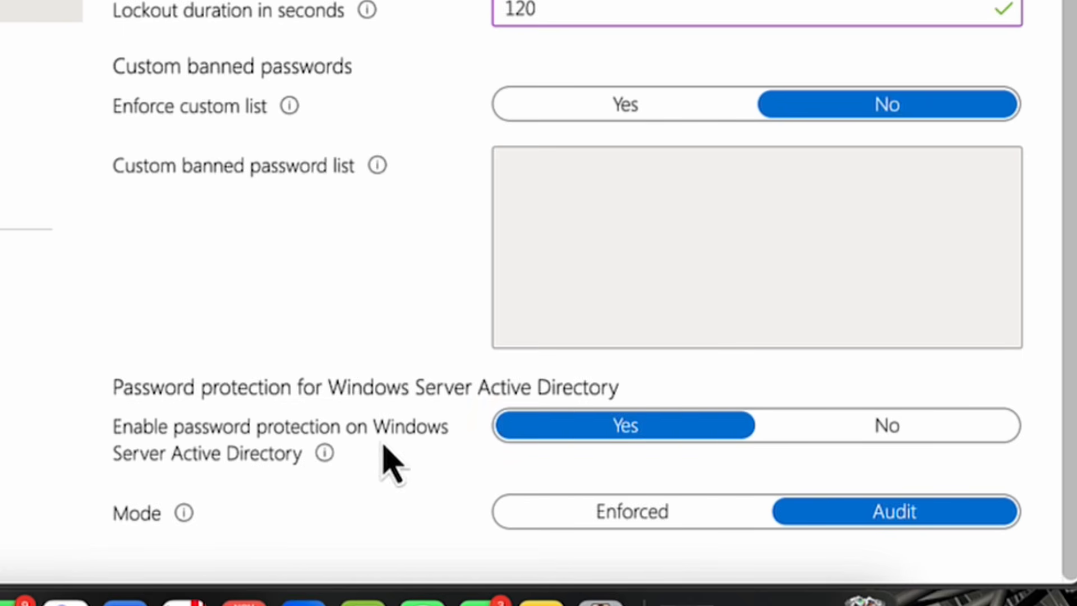
Examine the linked Microsoft Learn article on deploying on-premises Entra Password Protection, including the proxy and DC agent sections, and close it
mouse_move(324, 452)
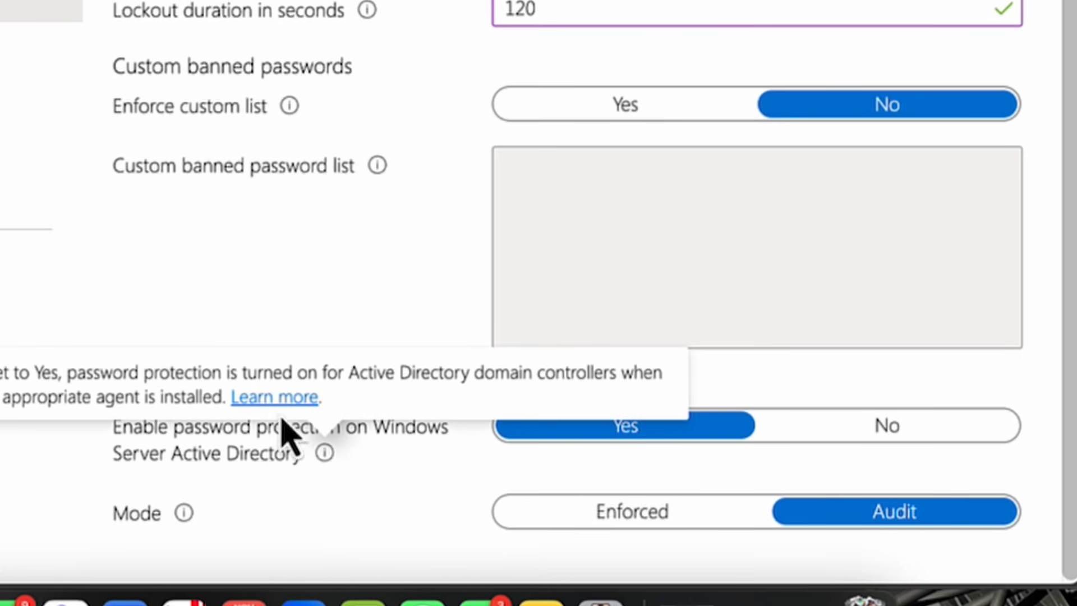
left_click(274, 401)
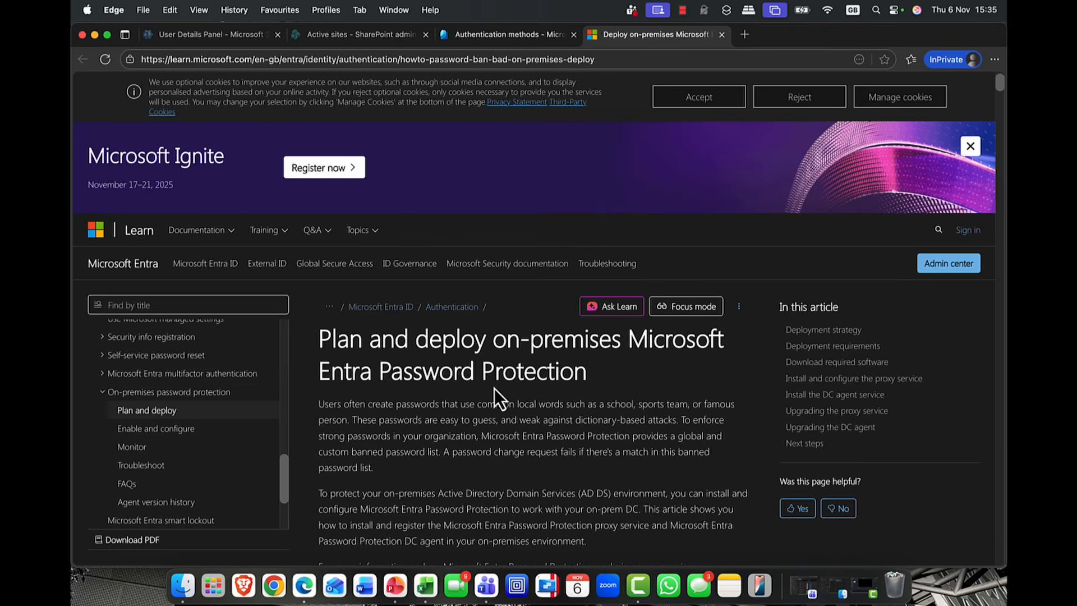
scroll(518, 384, "down", 20)
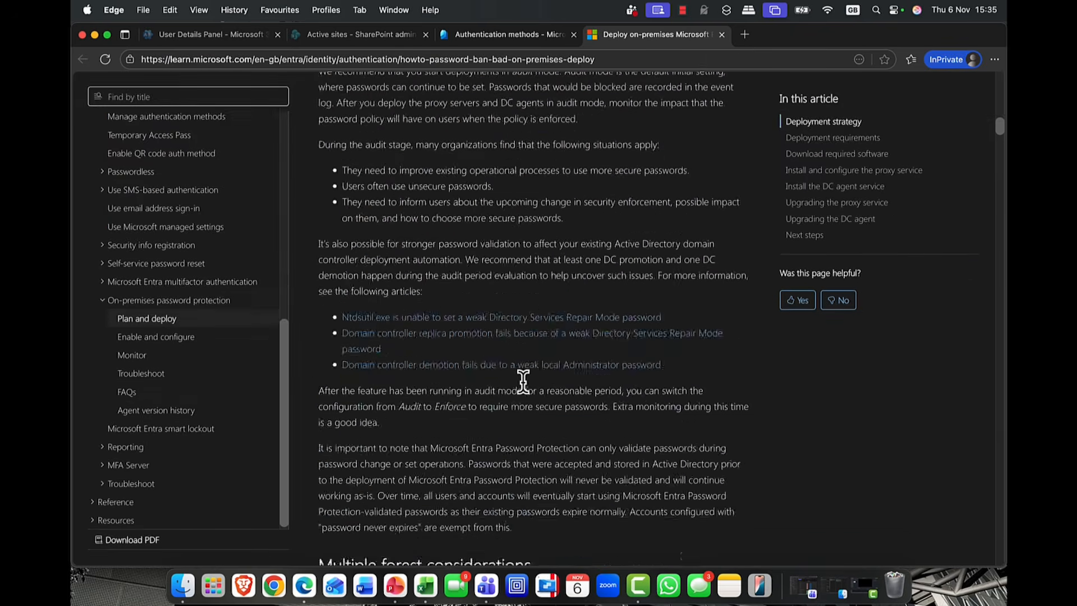
scroll(531, 382, "down", 20)
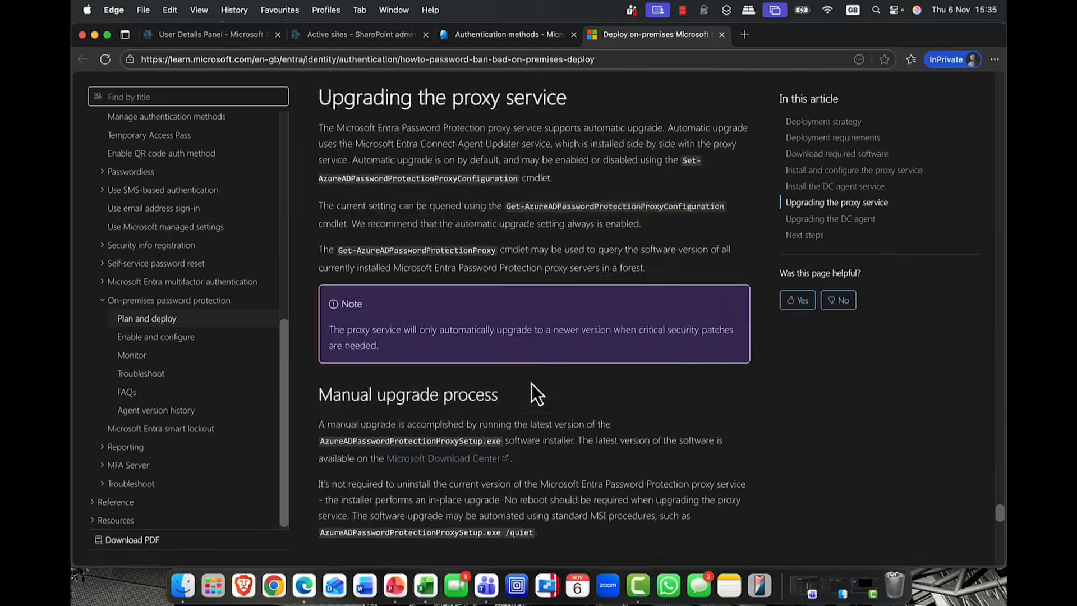
scroll(533, 384, "up", 12)
scroll(532, 381, "up", 12)
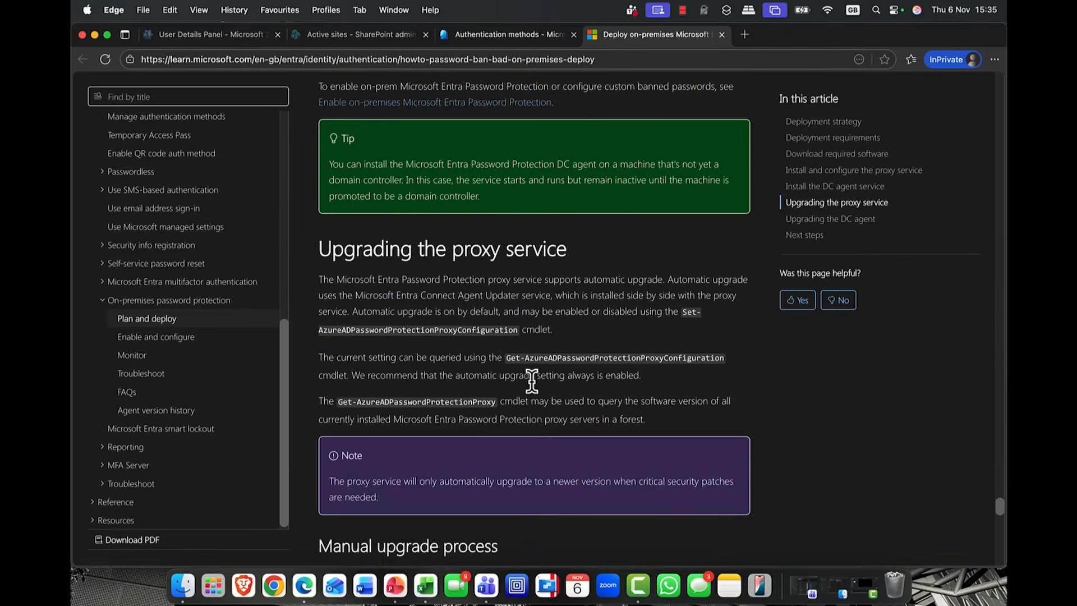
scroll(532, 382, "up", 3)
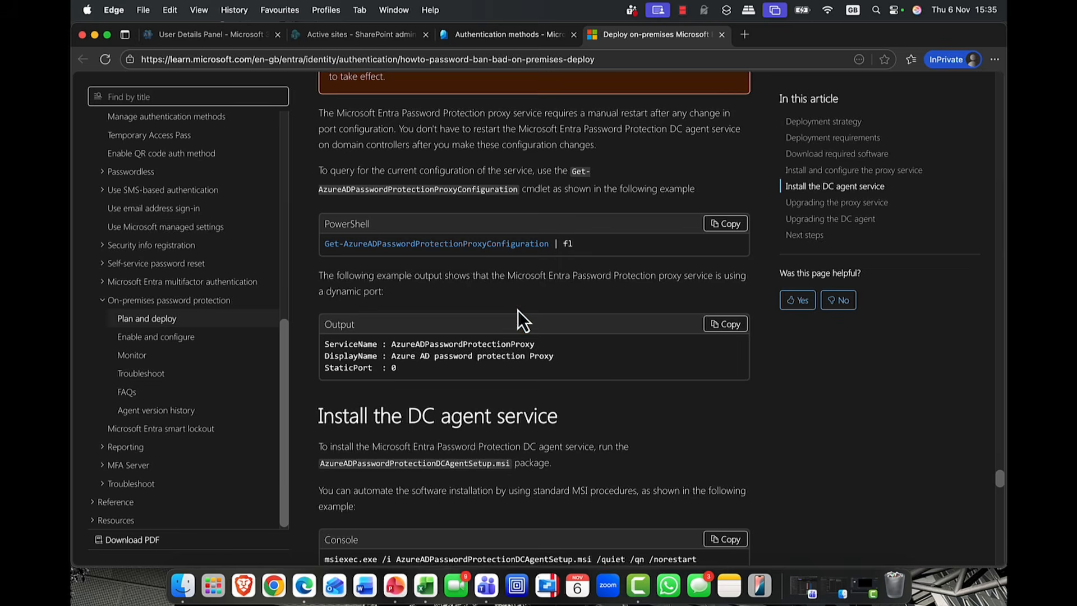
scroll(517, 309, "up", 10)
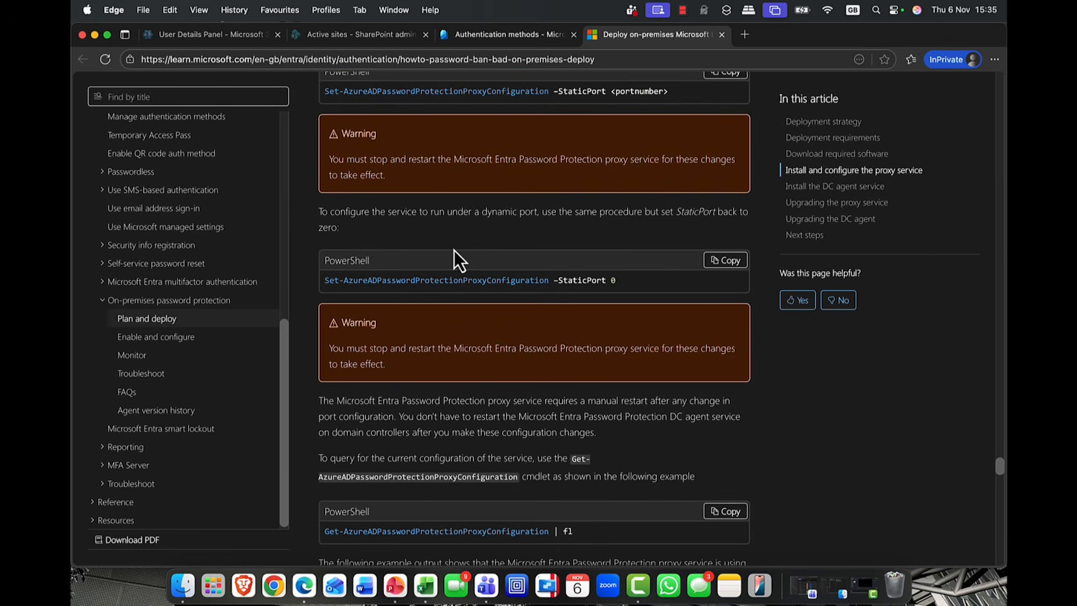
scroll(454, 258, "up", 3)
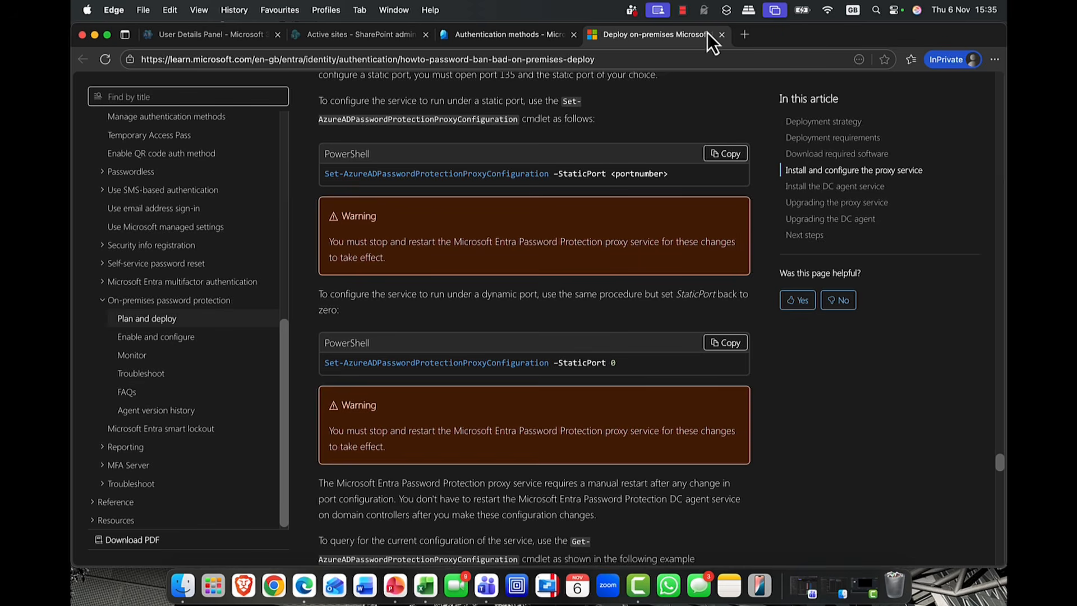
scroll(641, 181, "down", 10)
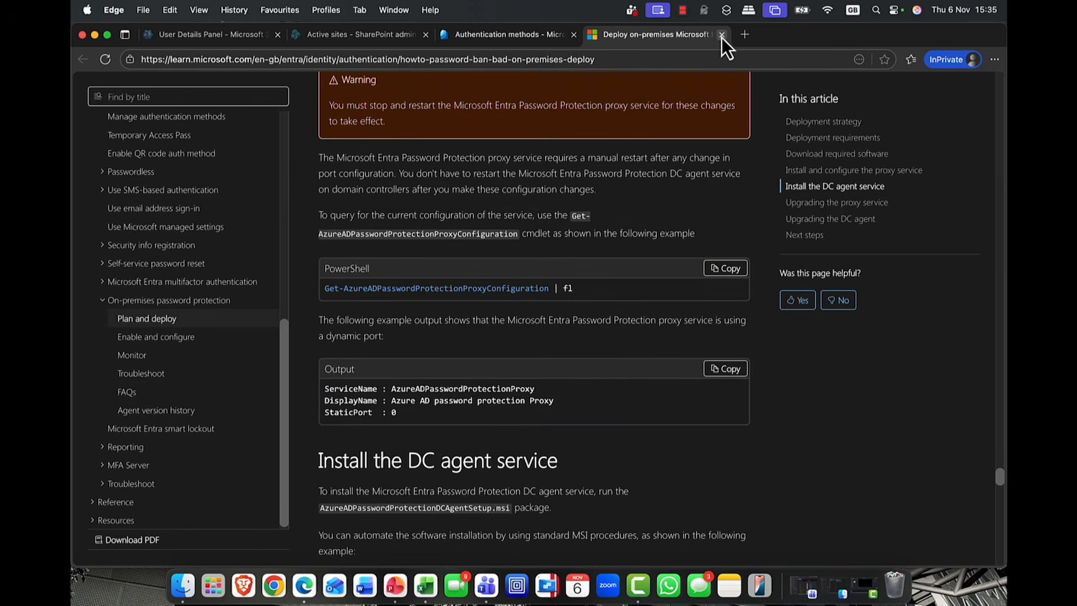
left_click(721, 35)
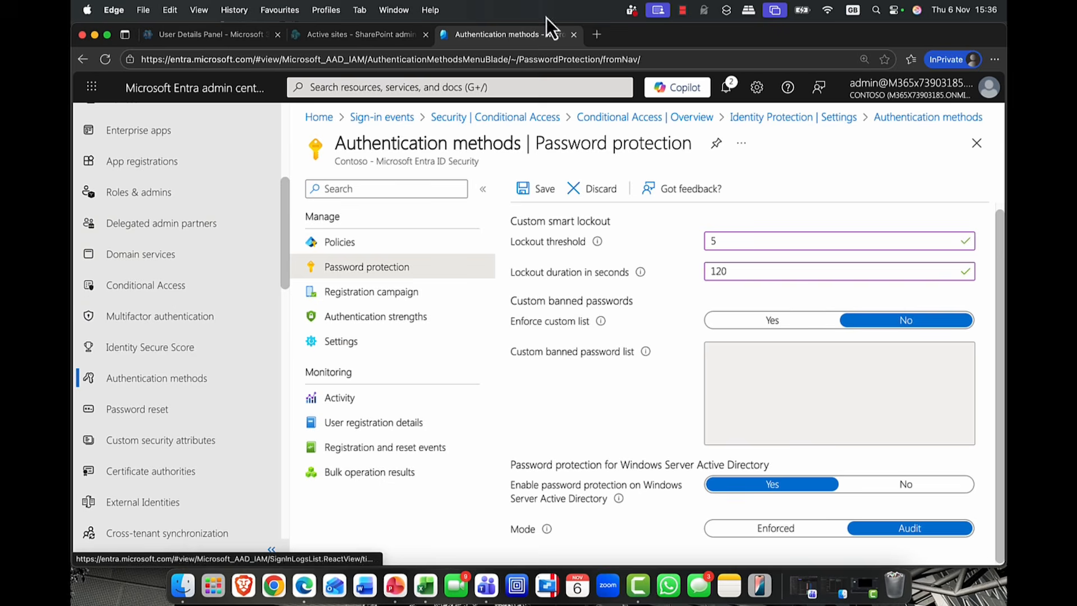
Close the SharePoint admin center and open the Microsoft Defender portal from the Microsoft 365 admin center
left_click(369, 38)
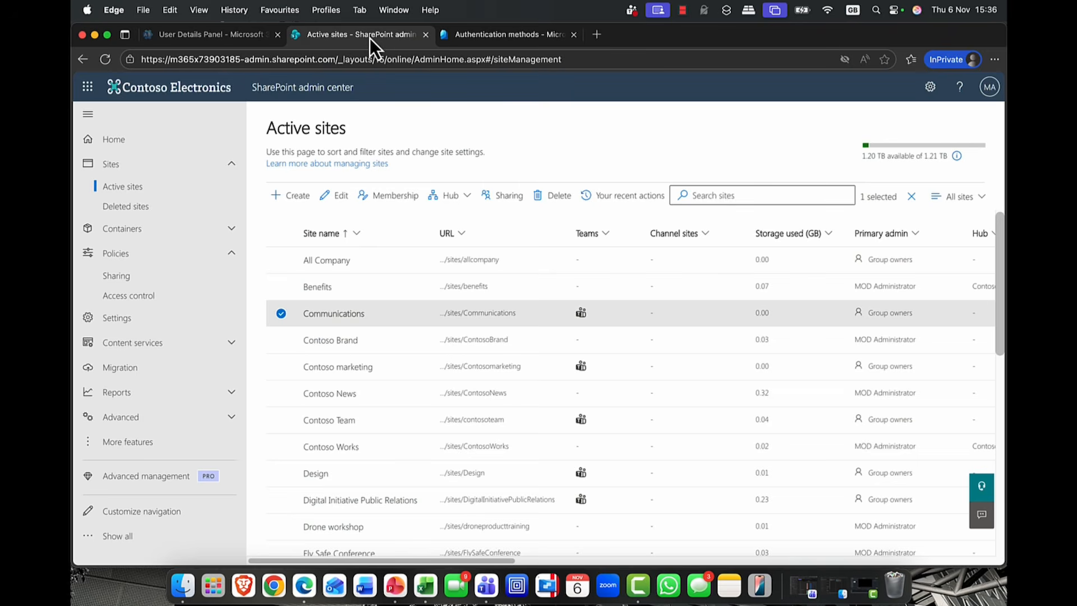
left_click(426, 36)
left_click(224, 42)
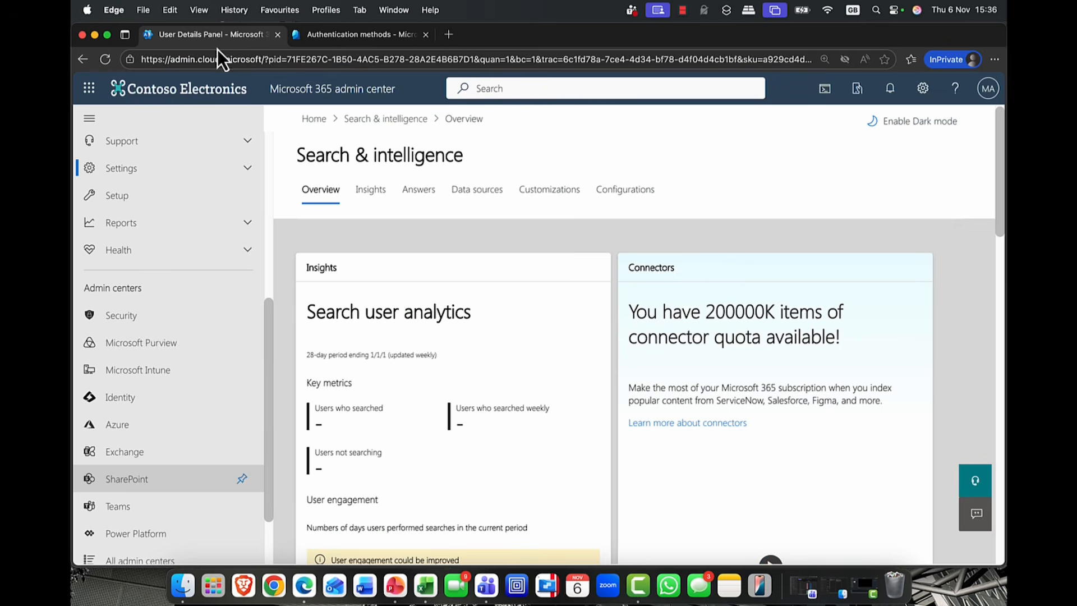
left_click(127, 316)
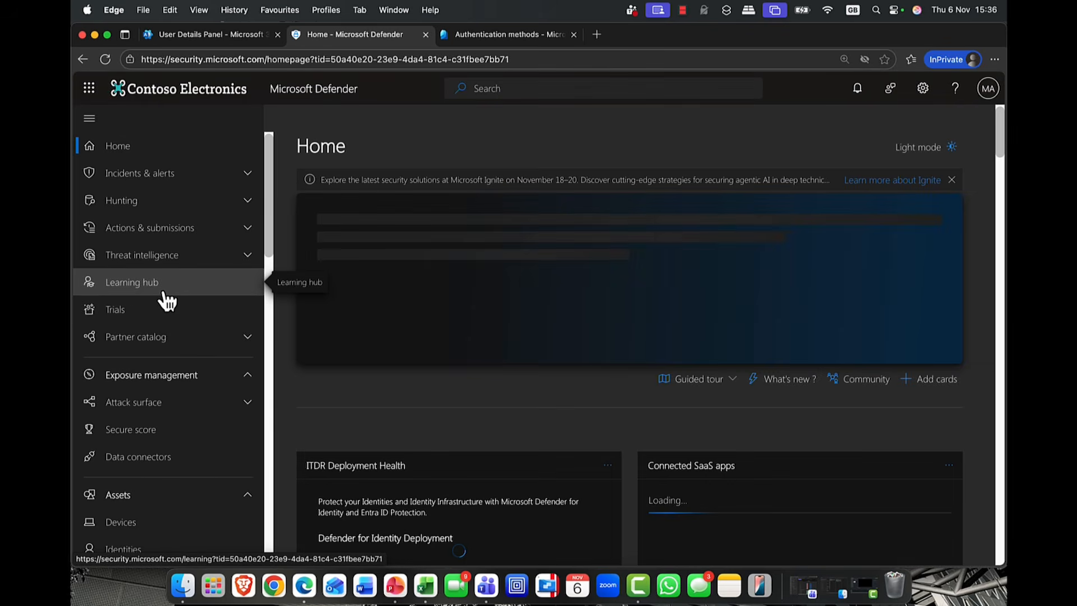
Open the Identities settings of Microsoft Defender to show the Defender for Identity sensors
scroll(184, 283, "down", 5)
scroll(184, 283, "down", 10)
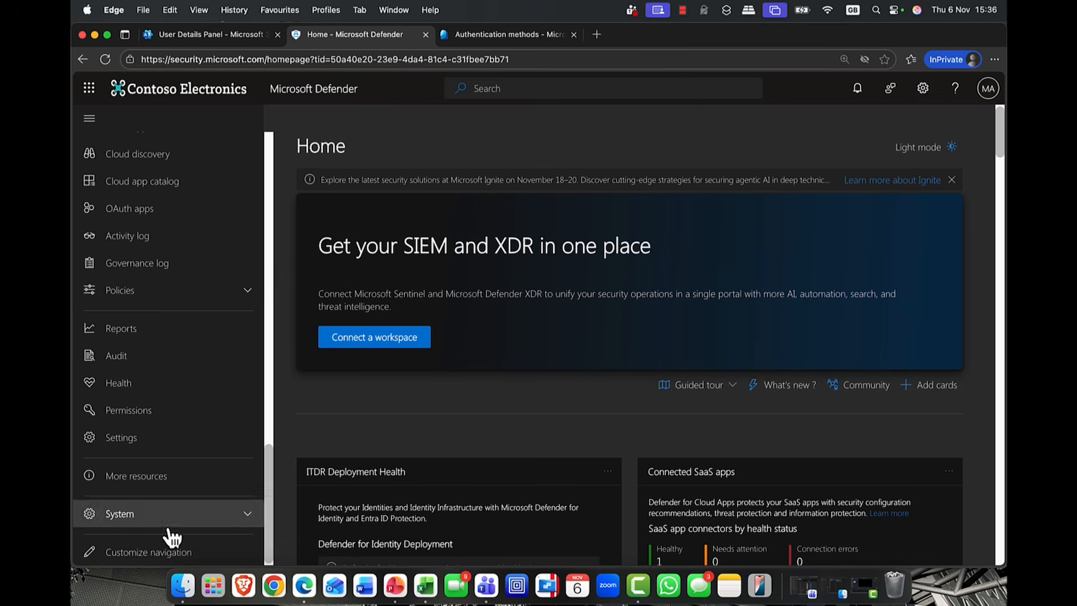
left_click(221, 523)
scroll(177, 487, "down", 1)
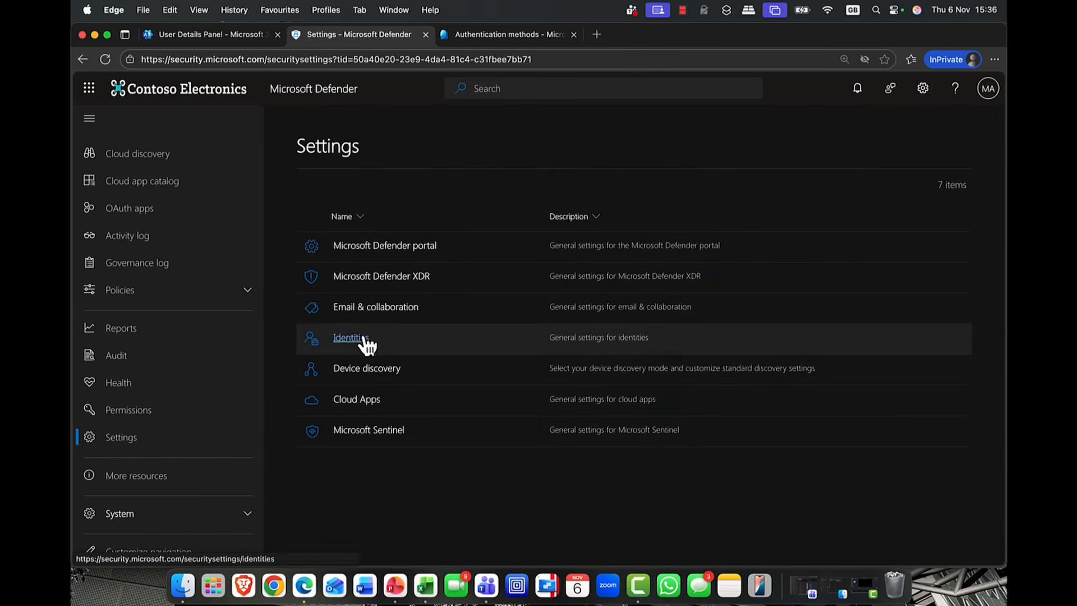
left_click(362, 337)
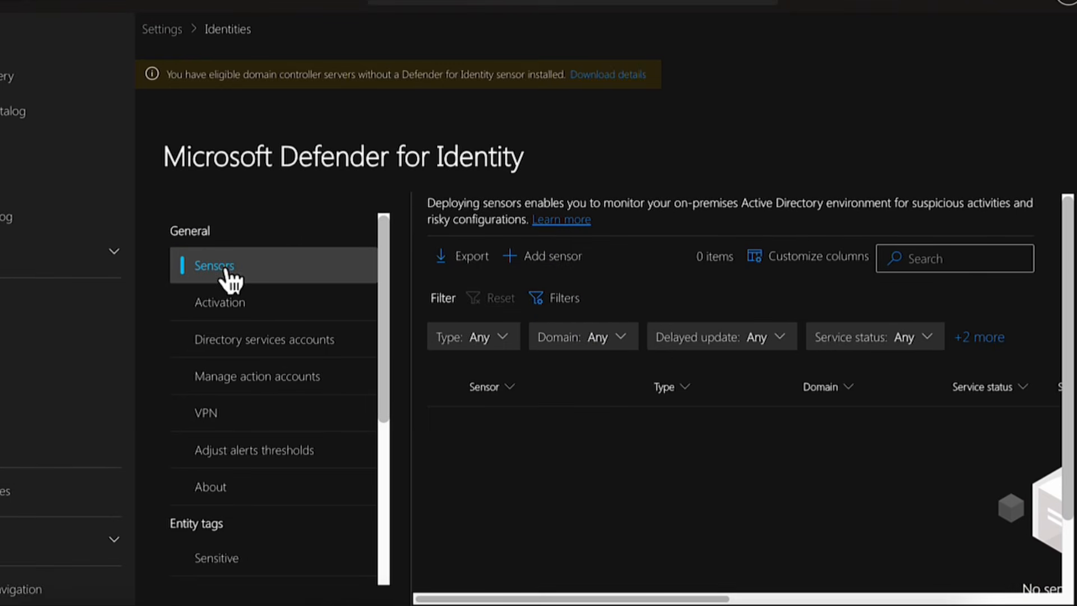
Start adding a Defender for Identity sensor with the classic option, copy the sensor access key, and close the sensor setup
left_click(558, 276)
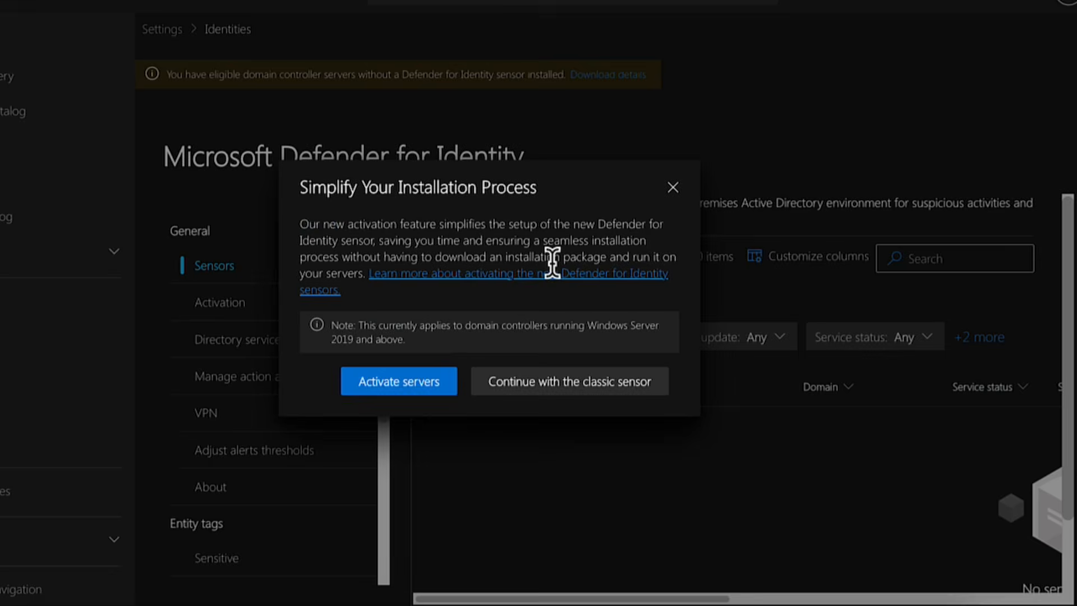
left_click(555, 387)
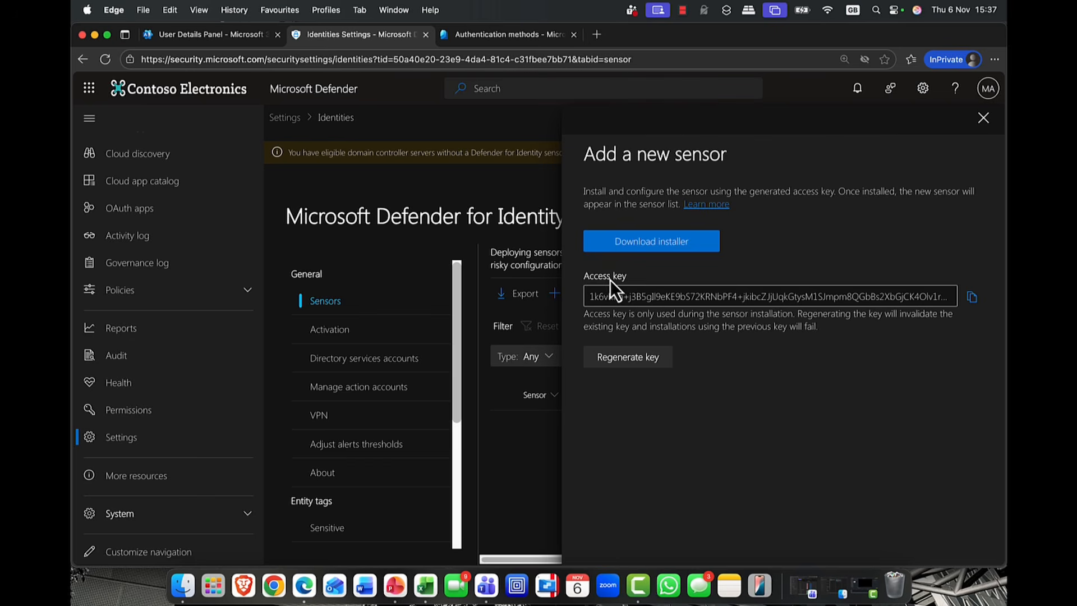
left_click(972, 298)
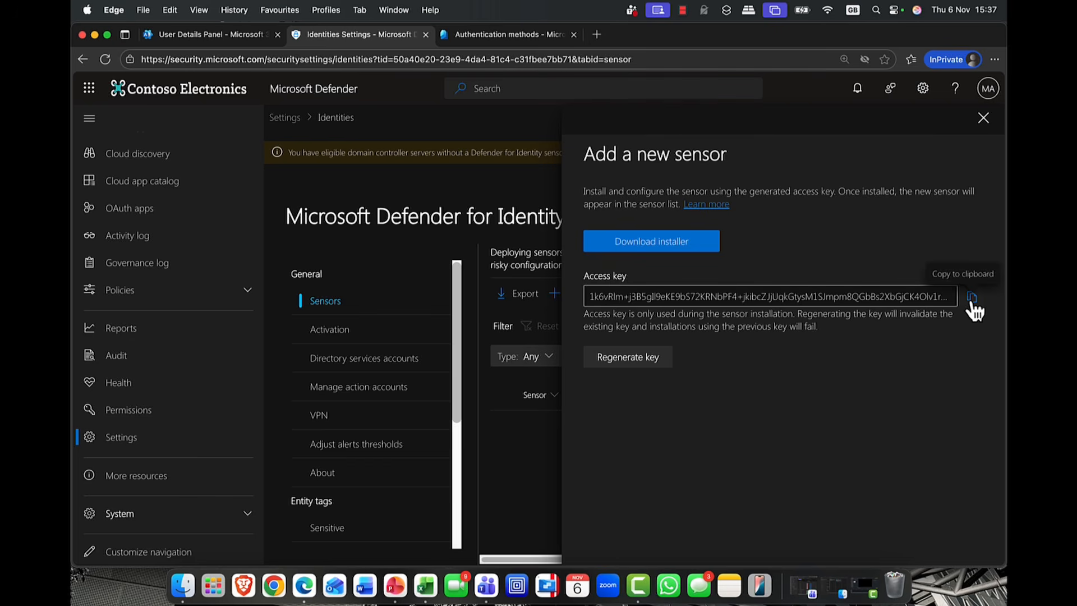
left_click(985, 118)
Review the Incidents and Alerts queues in Microsoft Defender, and close the Defender portal
scroll(199, 240, "up", 15)
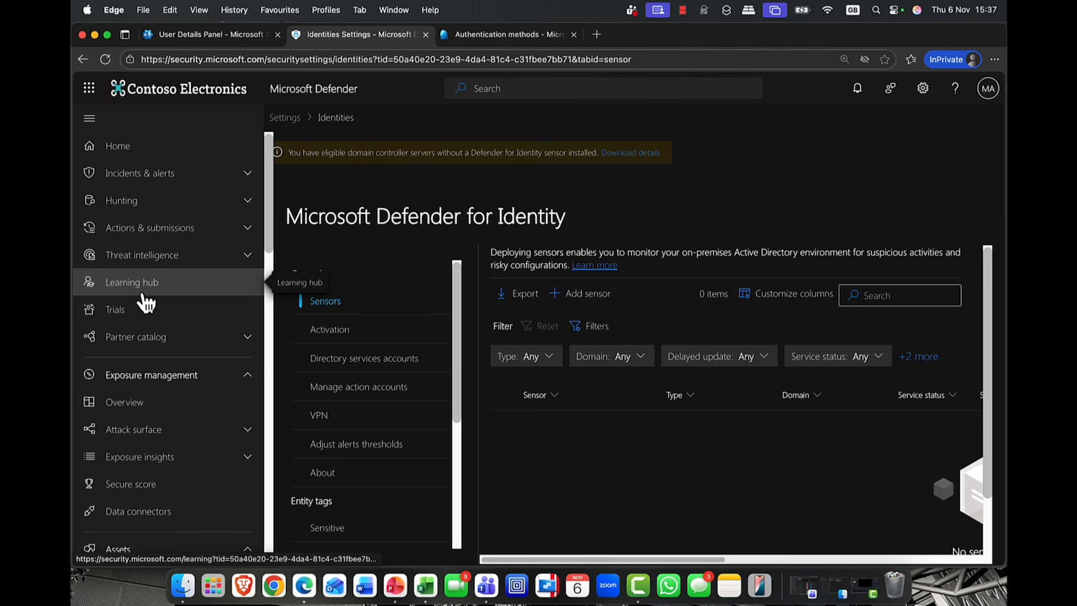
left_click(137, 173)
left_click(140, 203)
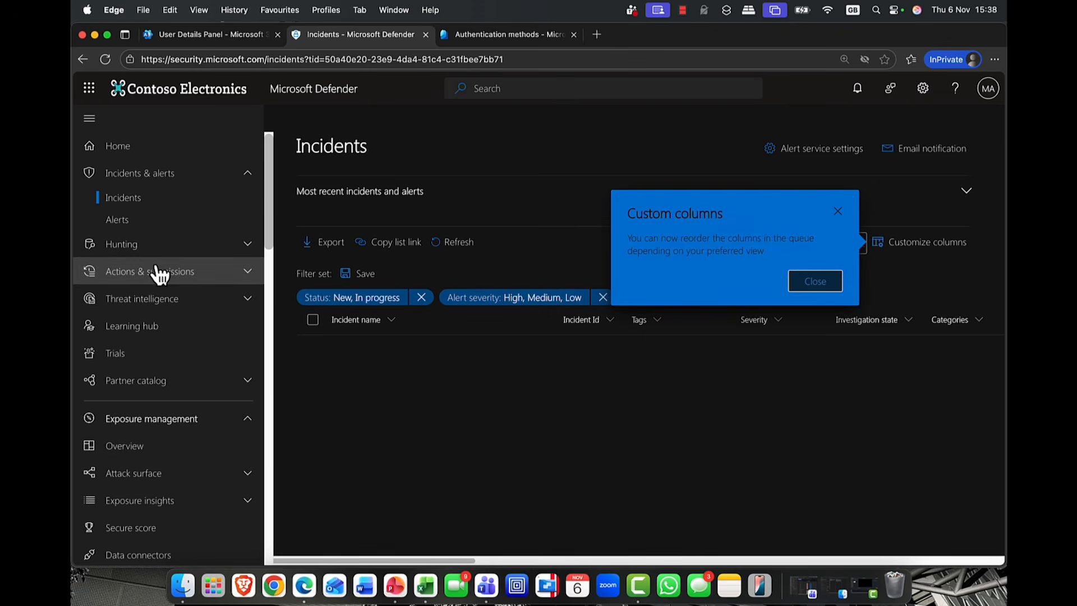
left_click(132, 224)
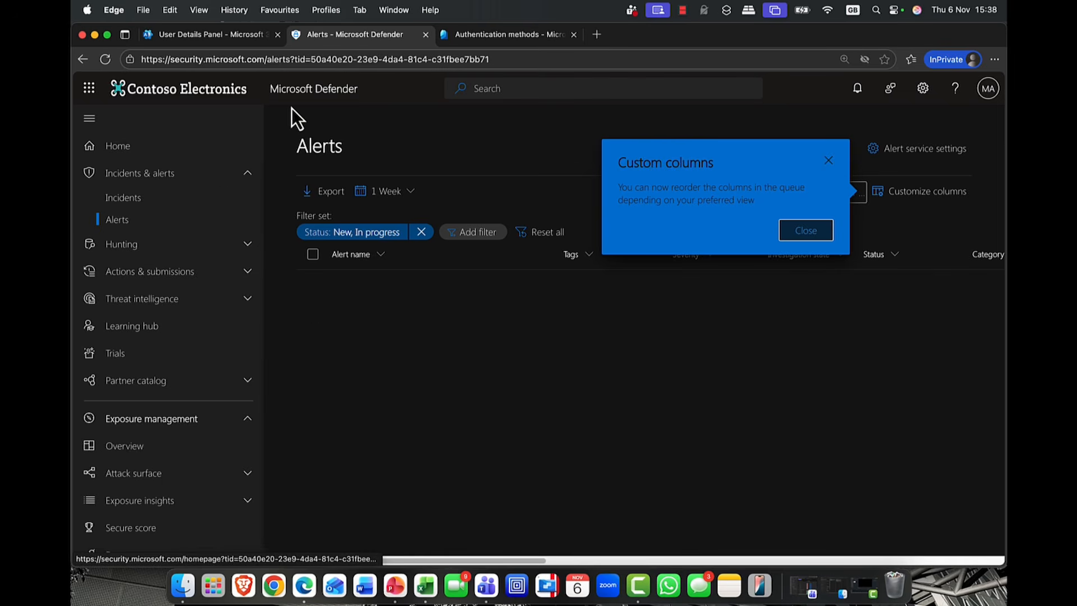
left_click(426, 38)
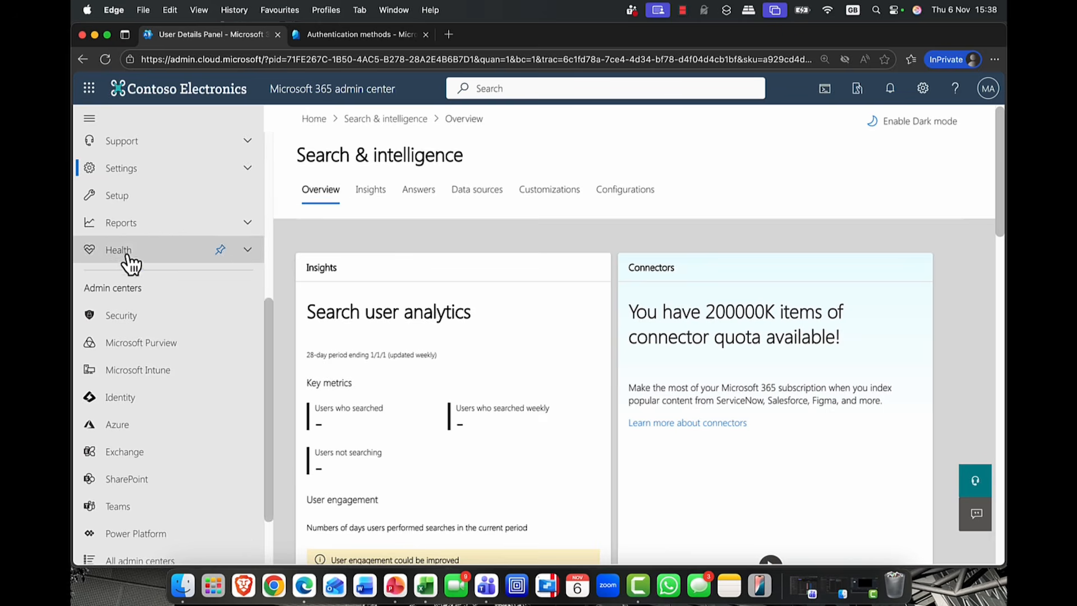
scroll(129, 255, "up", 5)
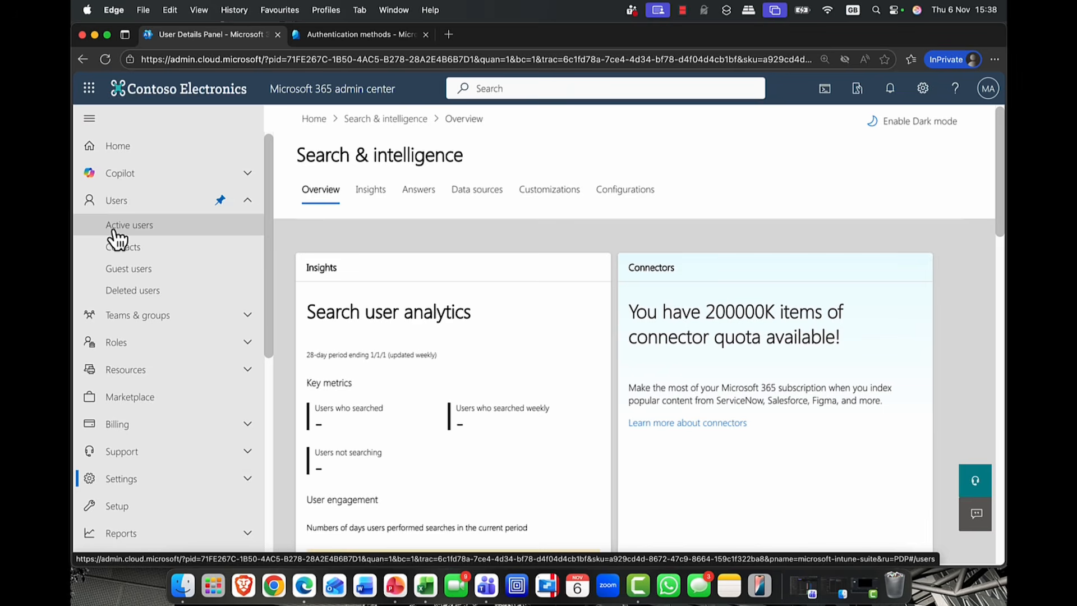
left_click(248, 201)
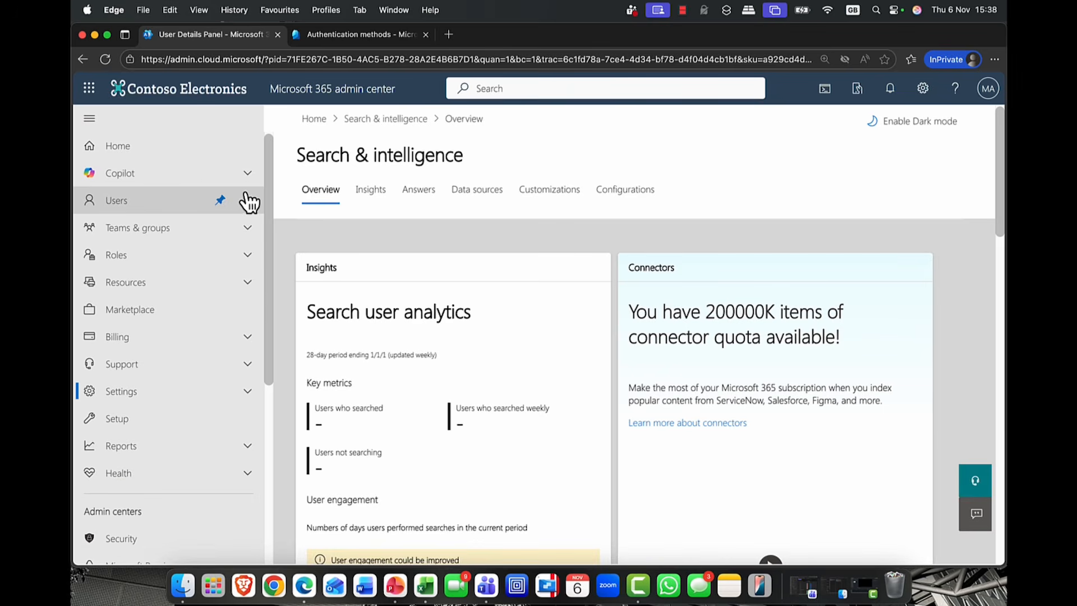
scroll(241, 202, "down", 6)
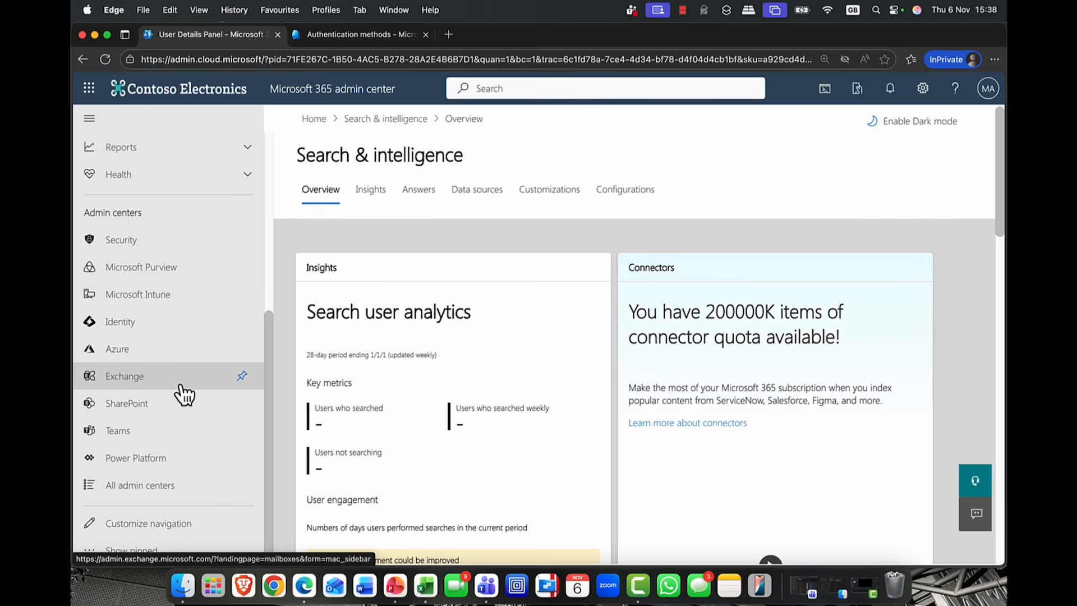
scroll(176, 387, "up", 1)
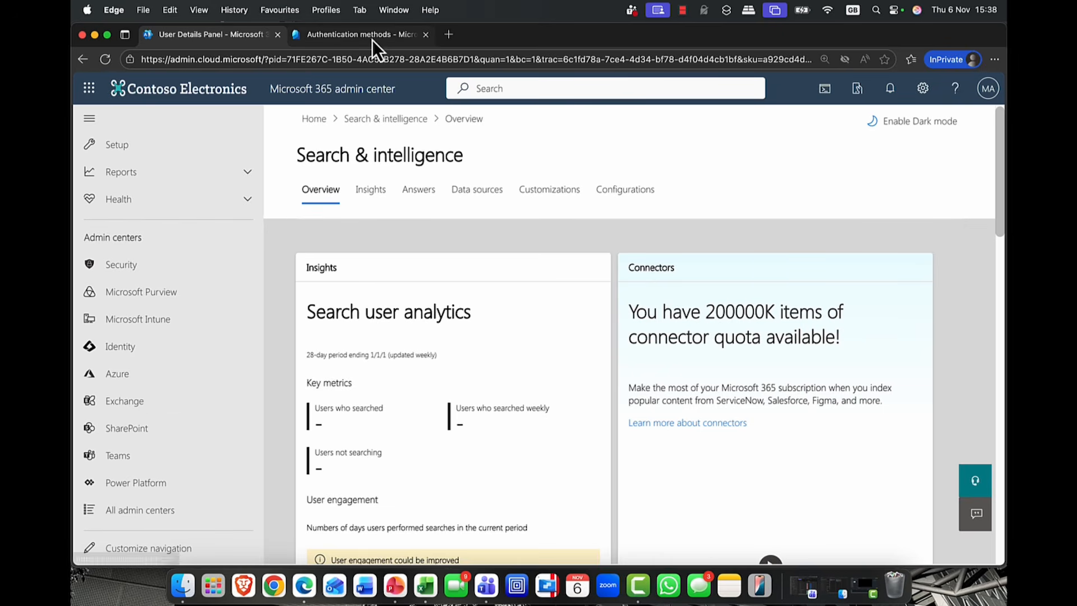
Switch back to the Microsoft Entra admin center and open the Authentication methods policies
left_click(334, 36)
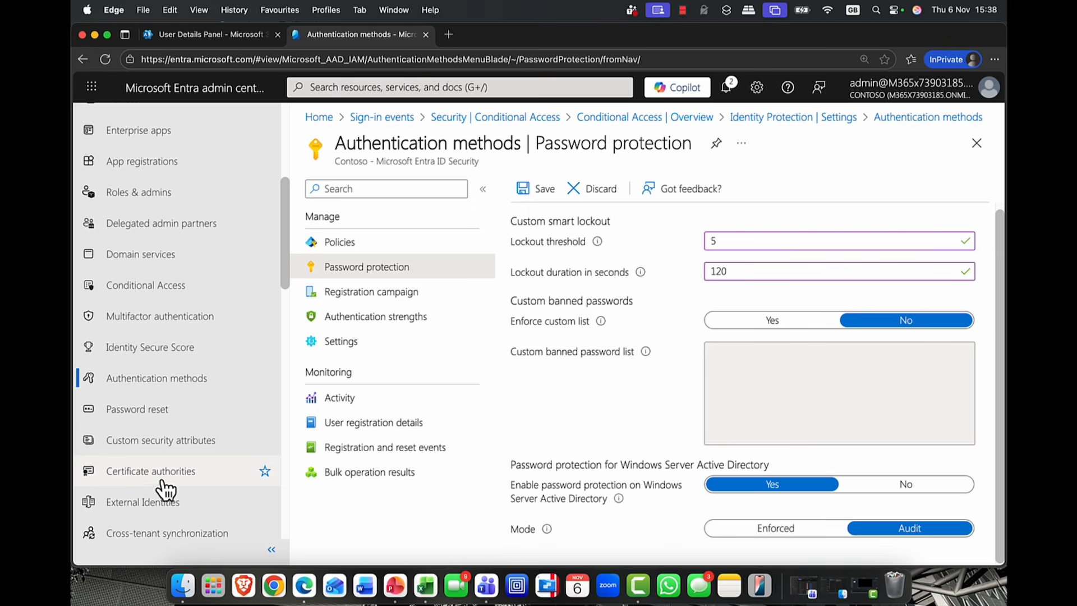
left_click(162, 387)
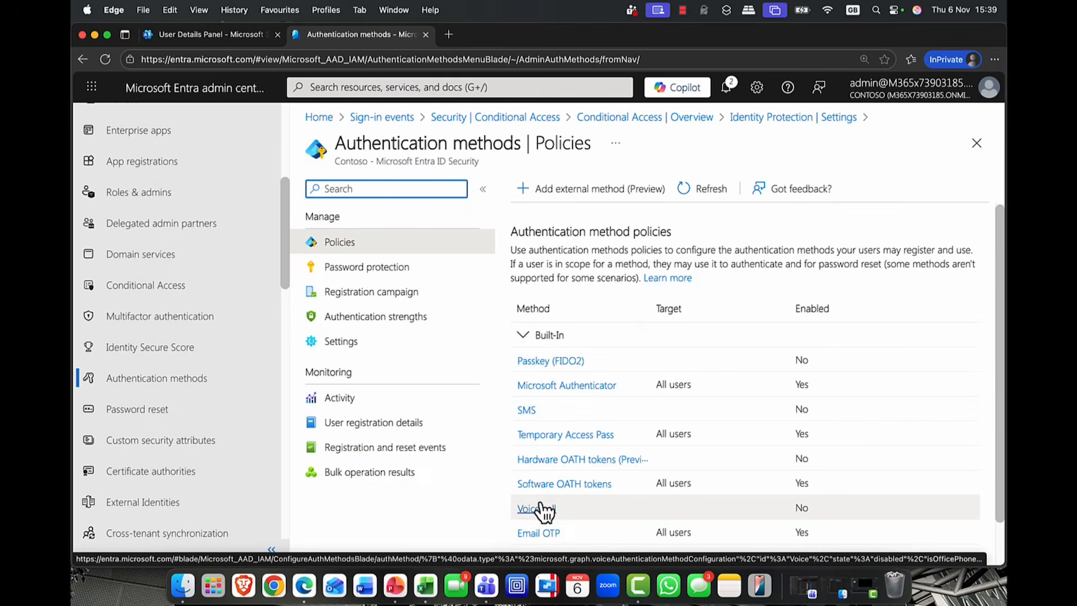
Enable the Passkey (FIDO2) authentication method for all users, check its configuration options, and save the policy
left_click(544, 361)
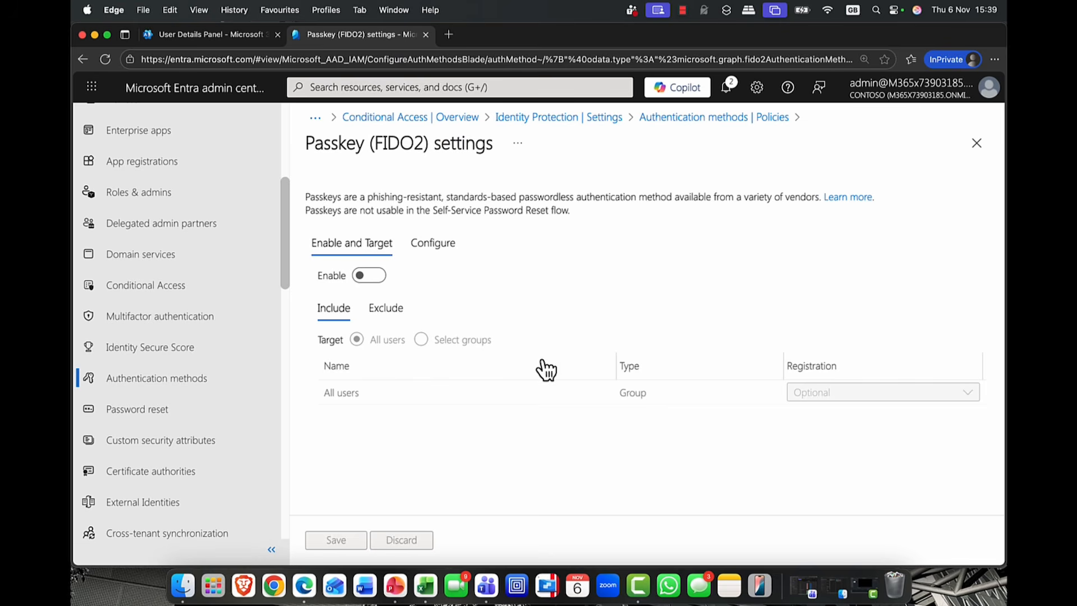
left_click(375, 285)
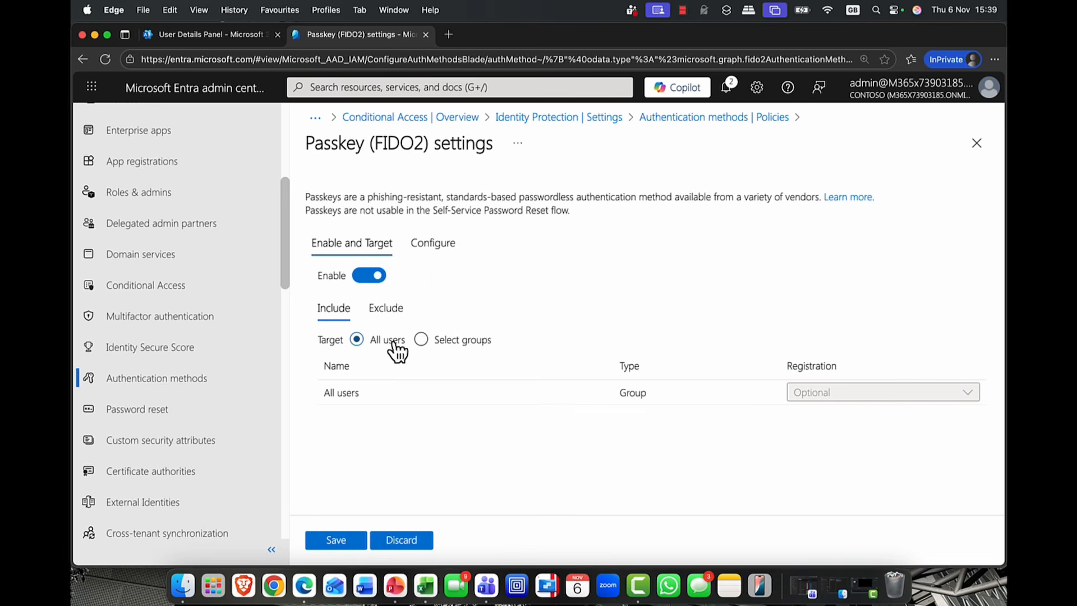
left_click(439, 247)
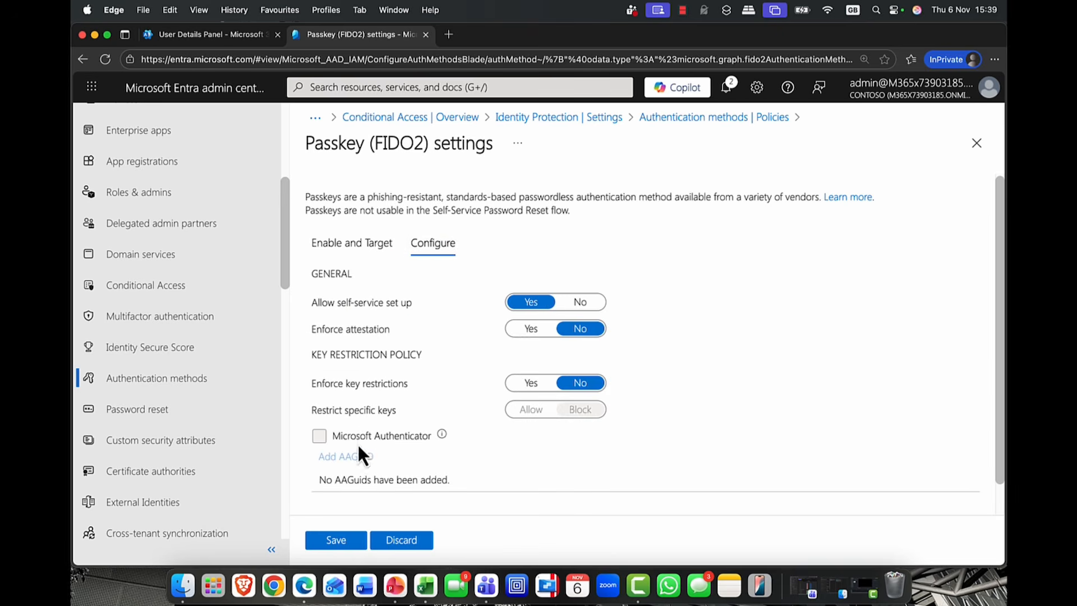
left_click(337, 538)
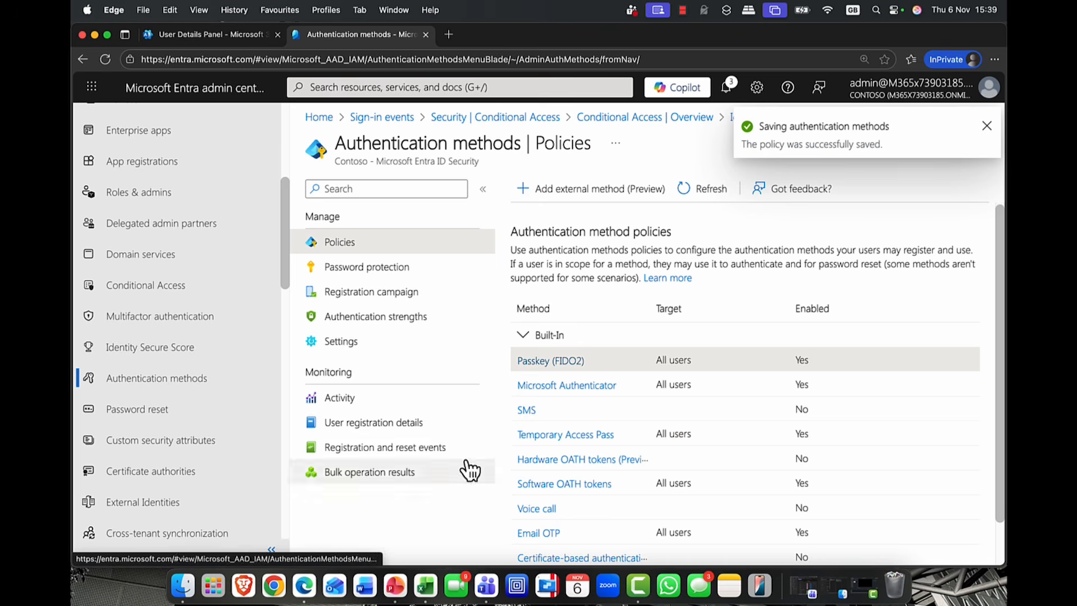
Review the Microsoft Authenticator targeting and configuration settings, including OTP, number matching and notification options, and return to the authentication method policies
left_click(583, 399)
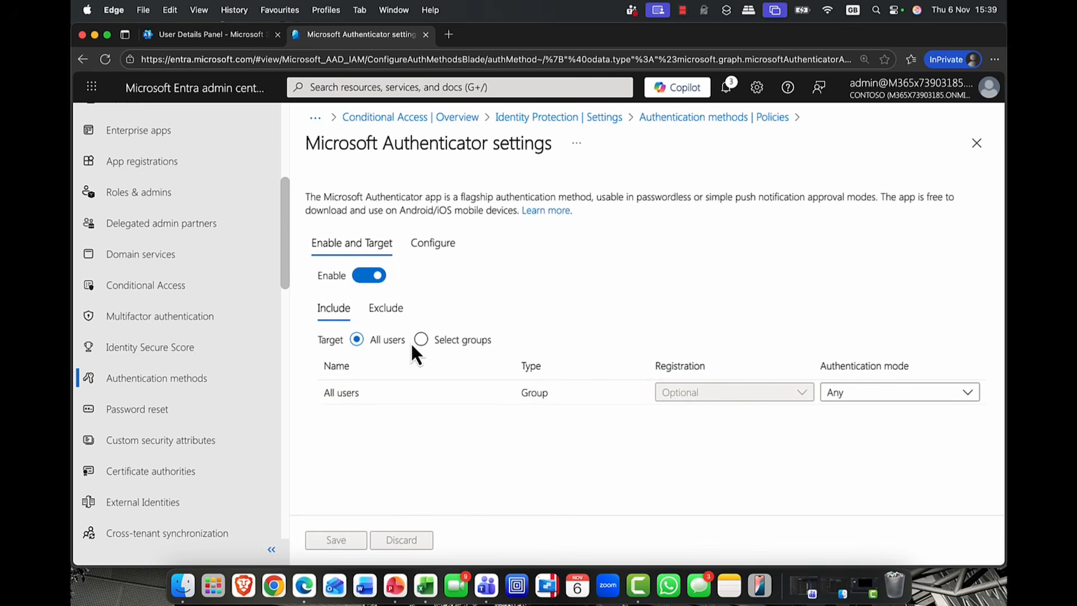
left_click(433, 250)
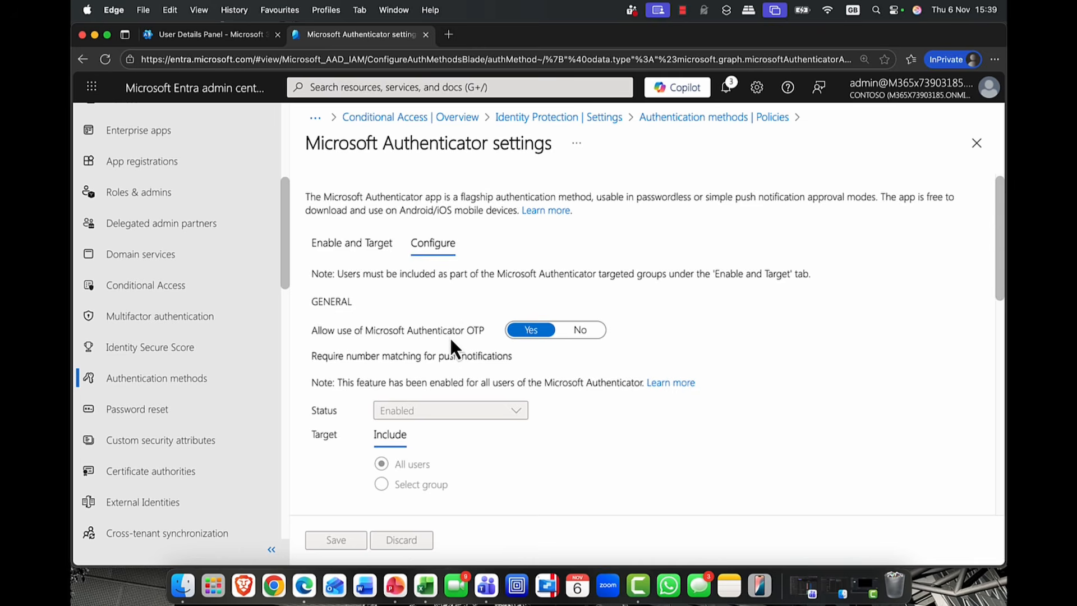
scroll(449, 335, "down", 3)
scroll(449, 332, "up", 1)
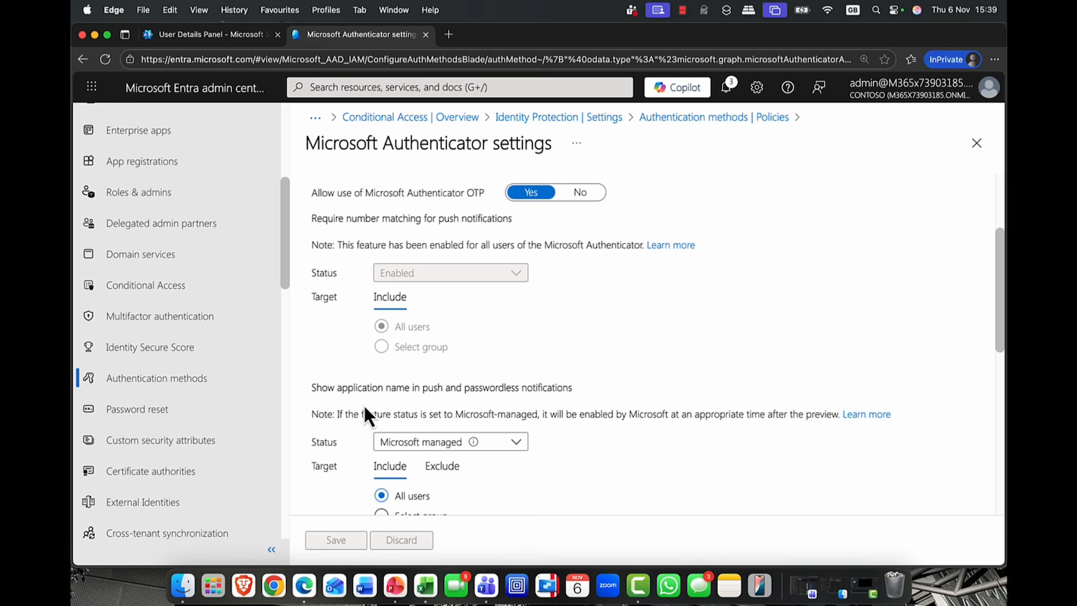
scroll(363, 406, "up", 1)
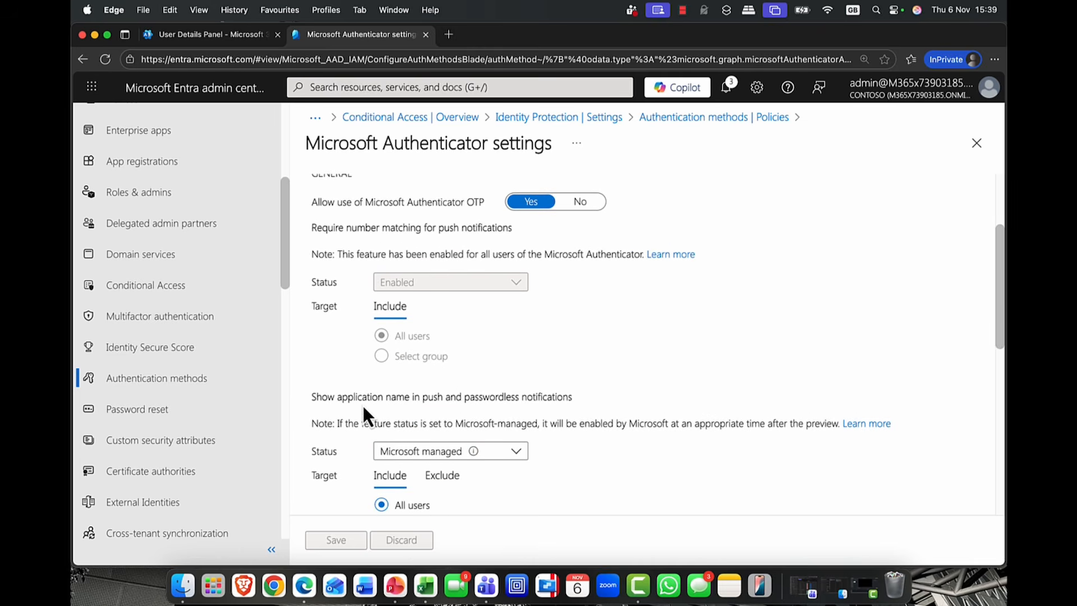
scroll(362, 406, "down", 5)
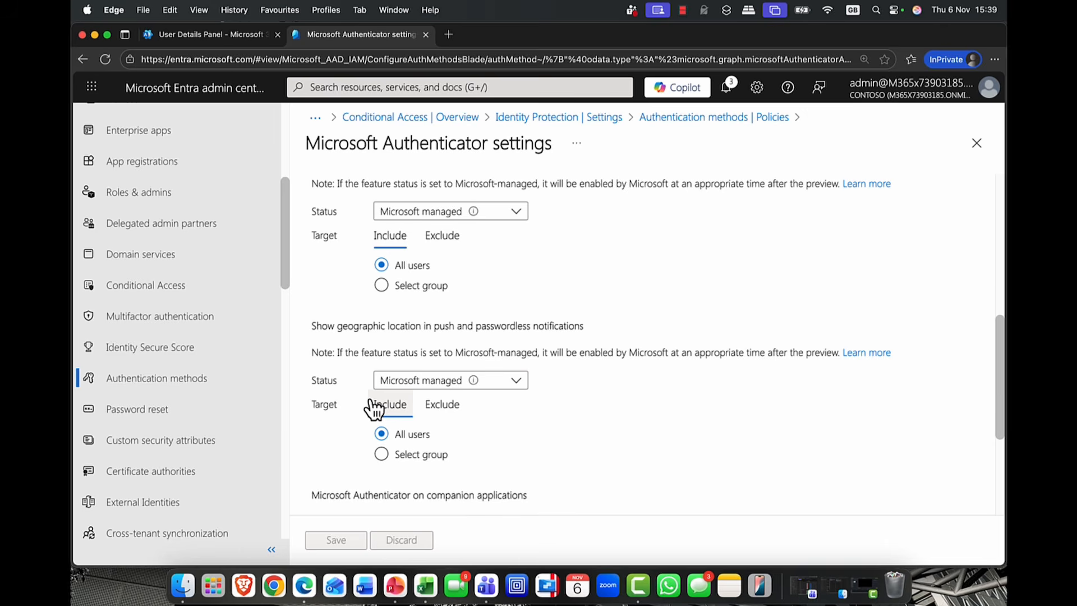
scroll(373, 408, "up", 10)
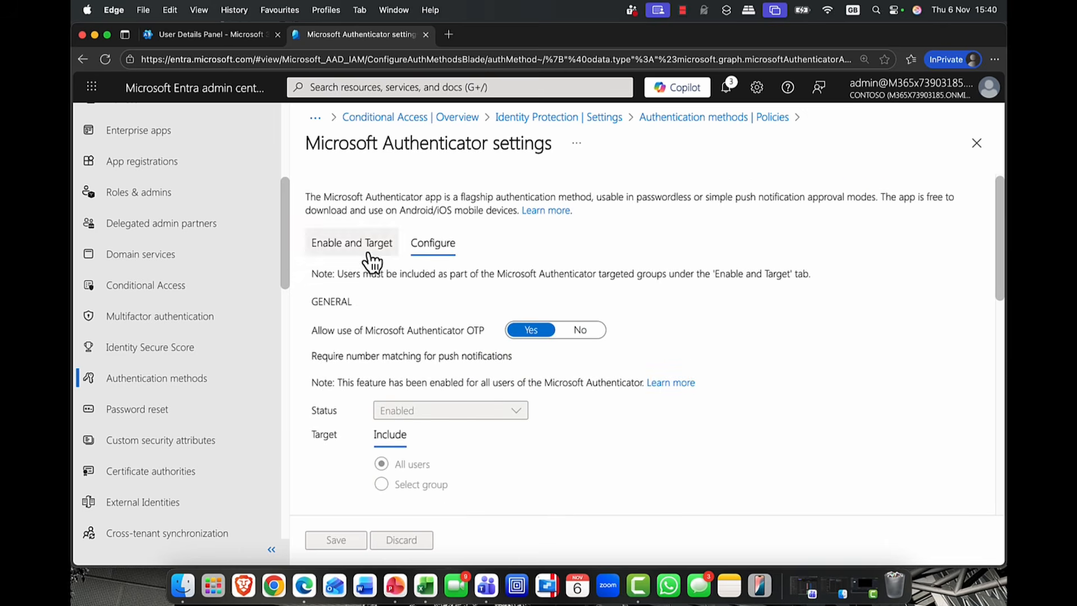
left_click(674, 117)
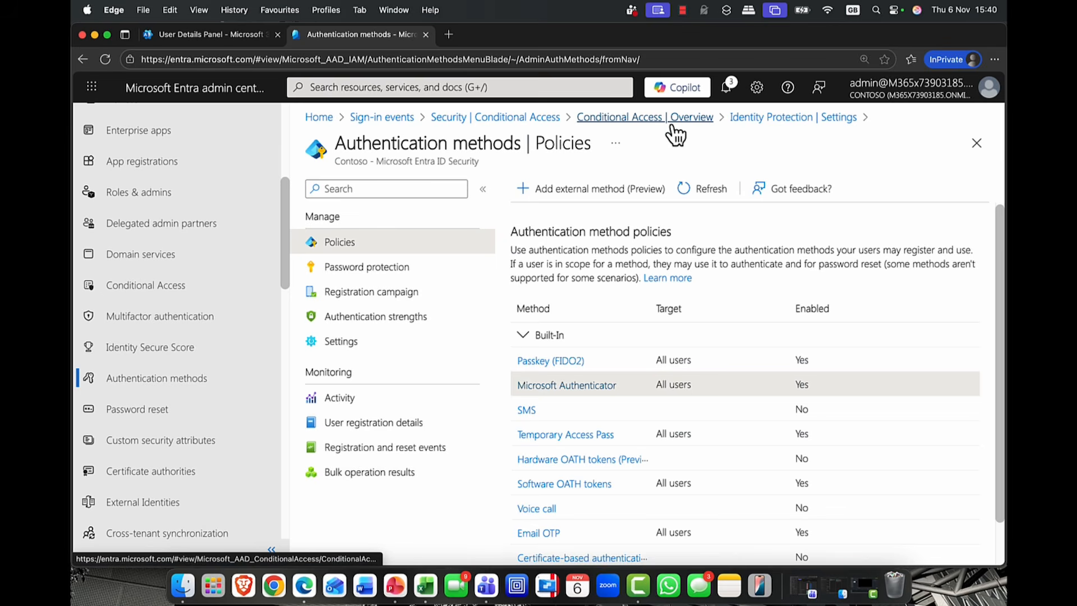
Look through the remaining built-in authentication methods, and go back to the Microsoft Entra home page
scroll(593, 439, "down", 1)
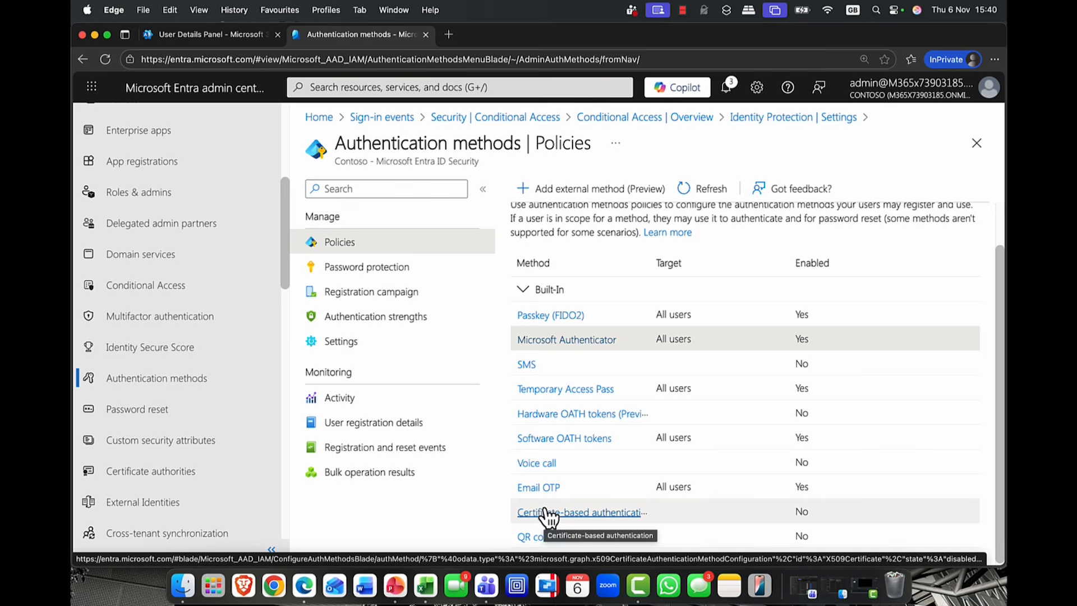
scroll(526, 480, "up", 2)
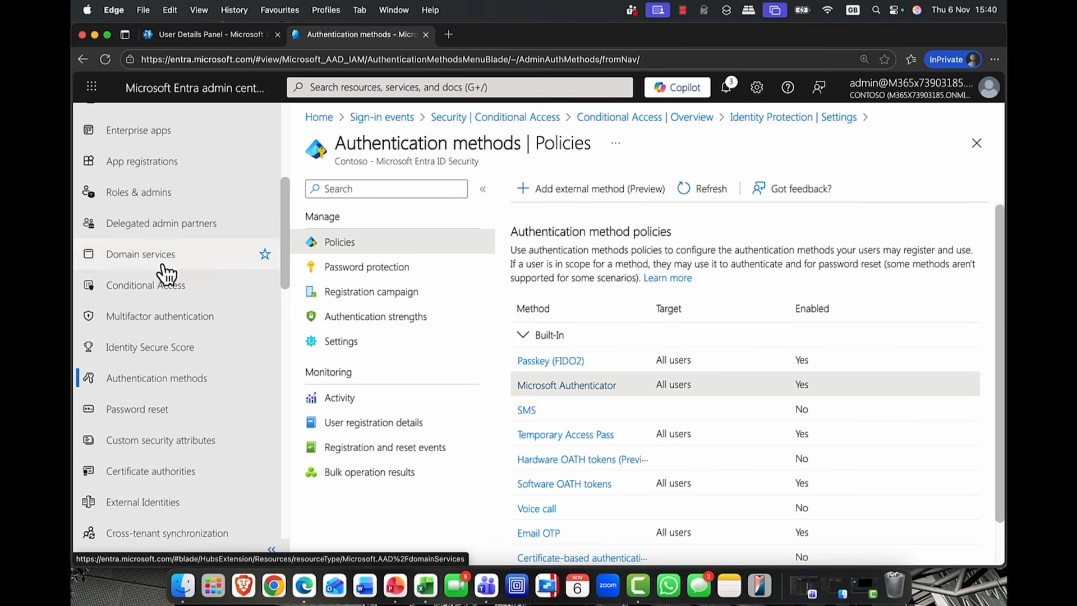
scroll(167, 274, "up", 5)
left_click(120, 129)
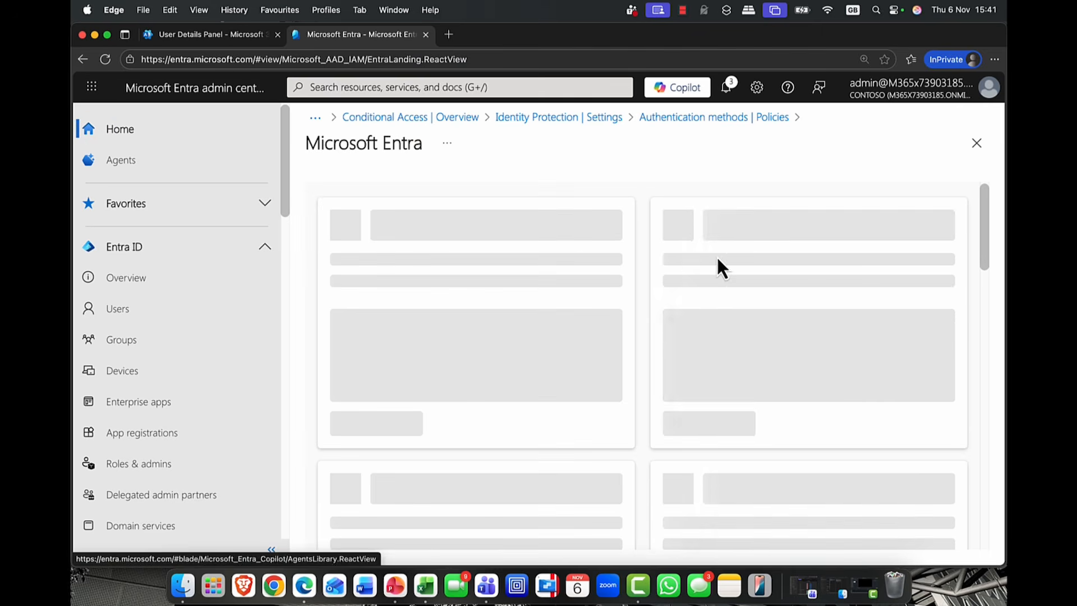